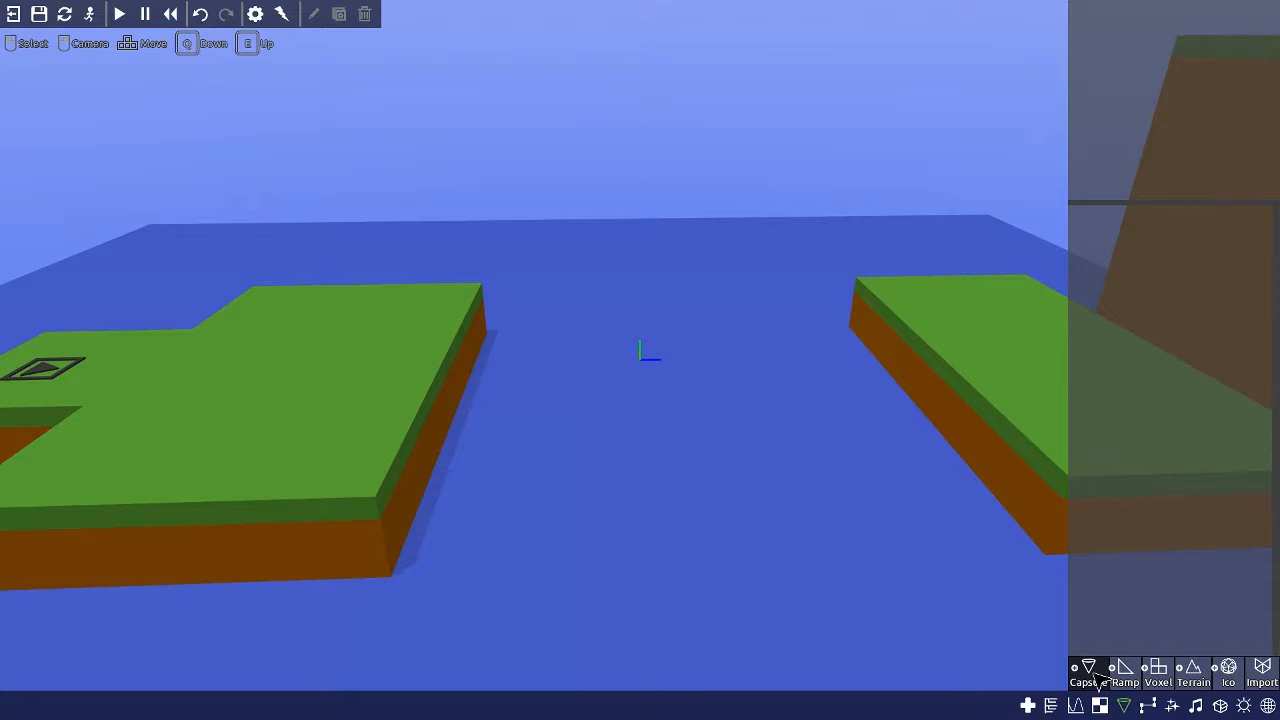
- Create a new capsule object and place it beside the edge of the nearby grass platform at -3, 2, 14
left_click(1090, 672)
left_click(1224, 676)
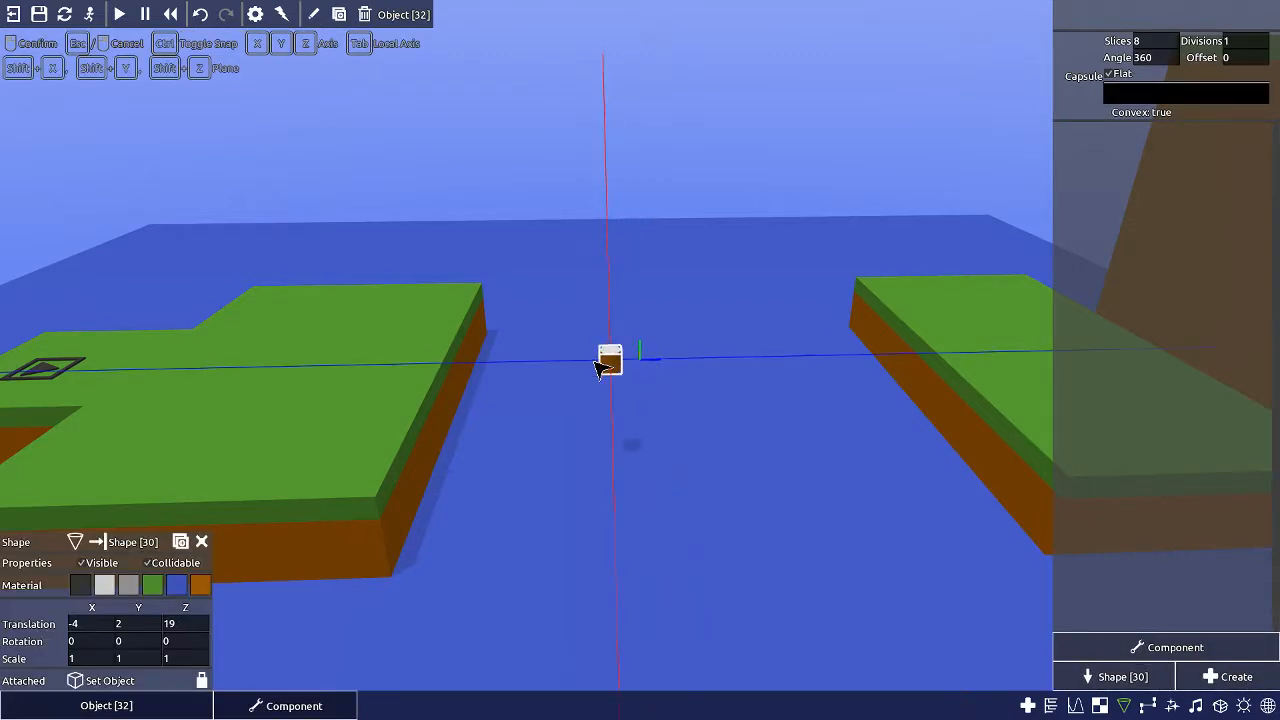
key("g")
left_click(510, 360)
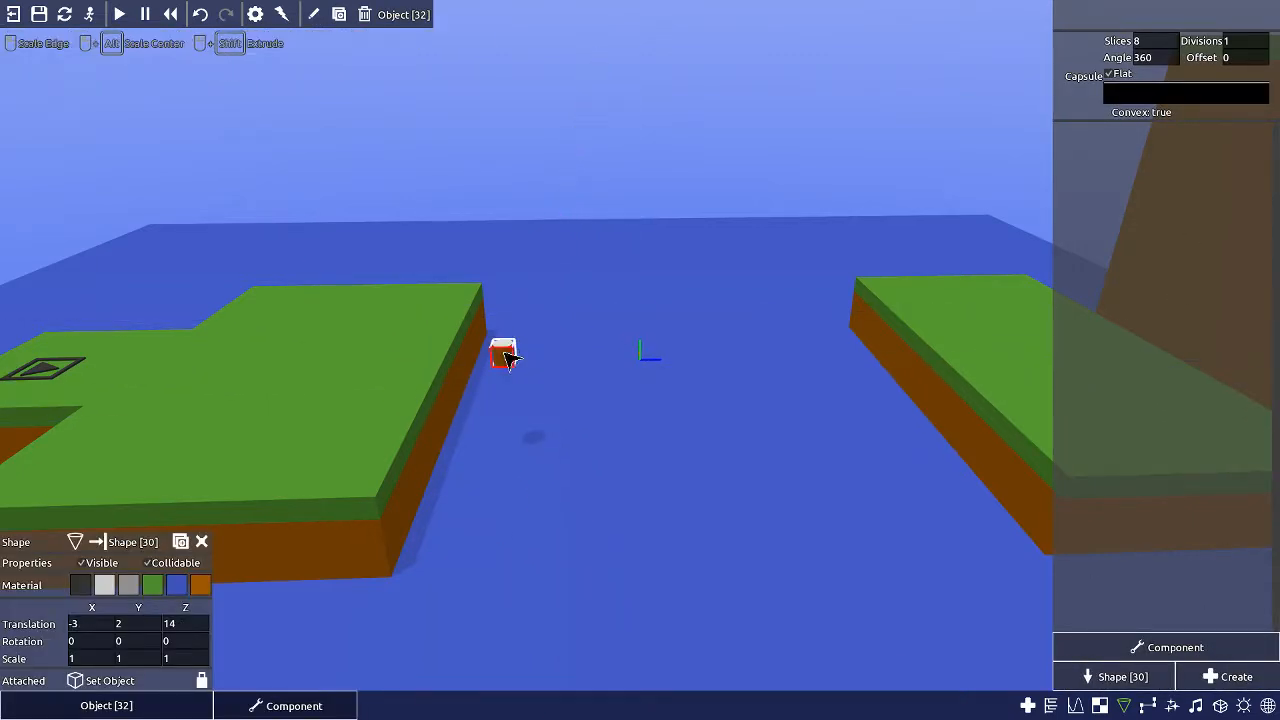
- Scale the capsule to 4 × 8 × 3 and rotate it 90° about X so it lies horizontally
scroll(495, 370, "down", 1)
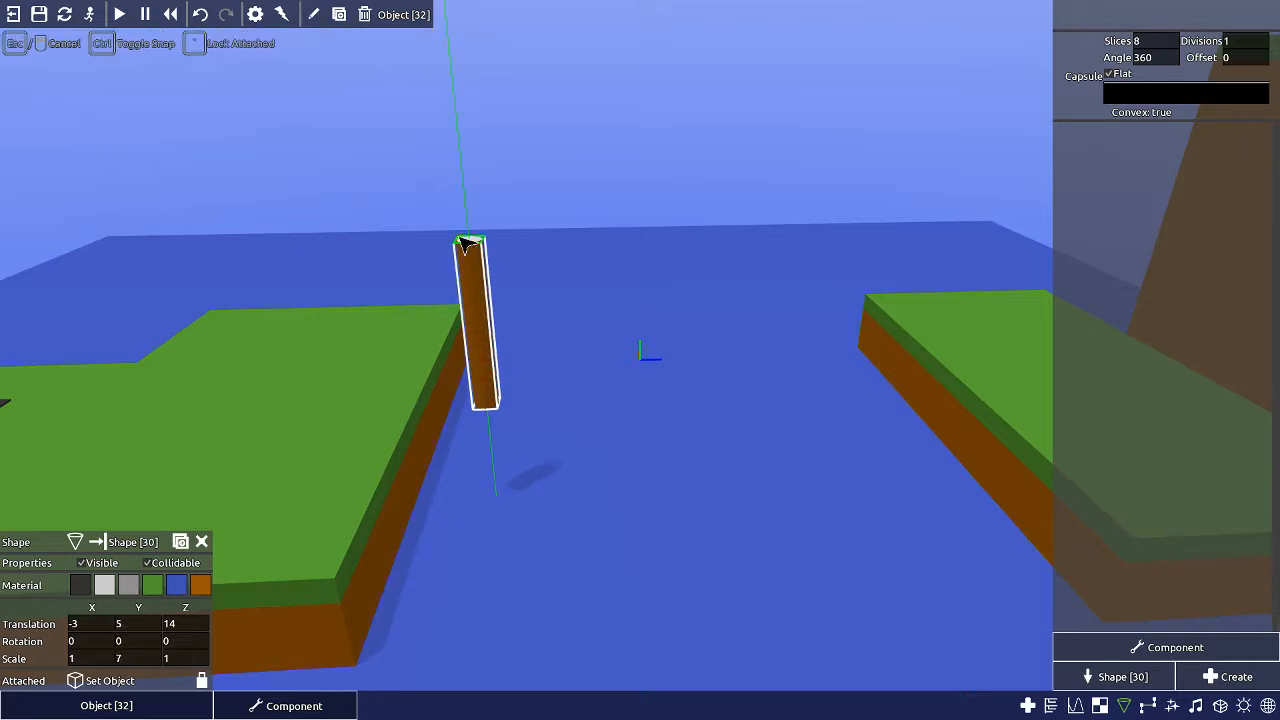
left_click_drag(467, 245, 480, 243)
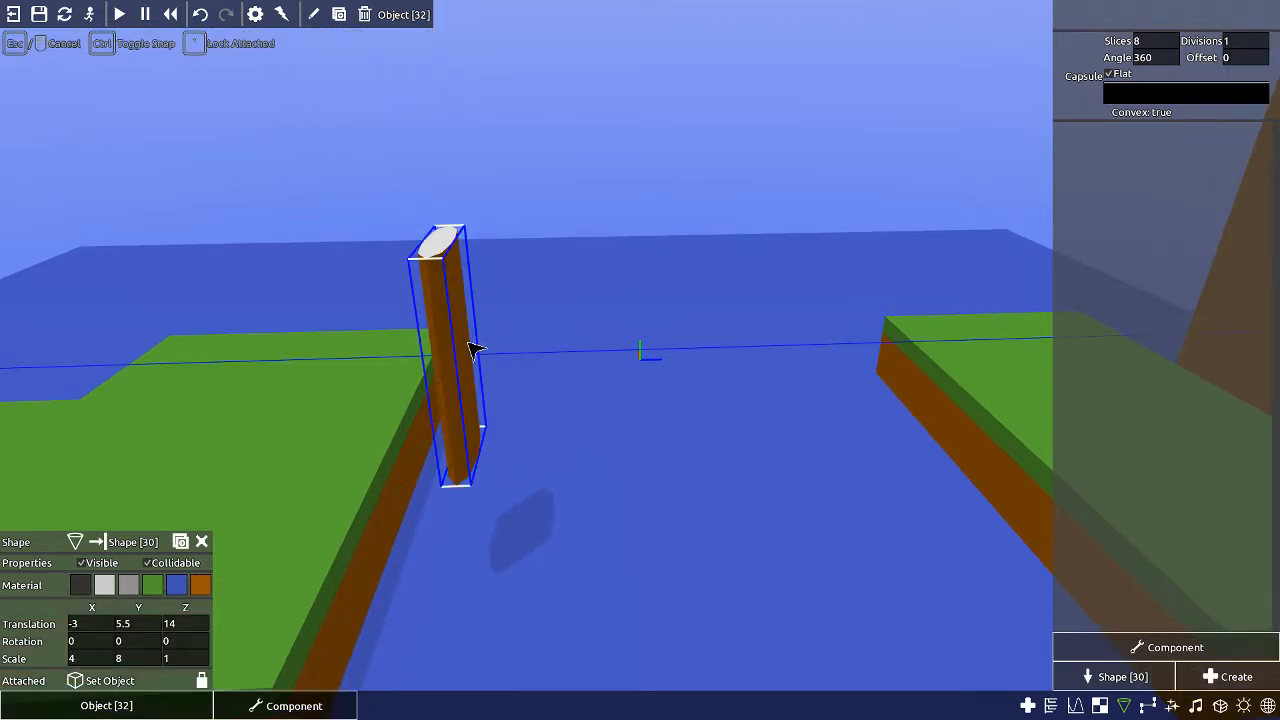
left_click_drag(476, 348, 508, 346)
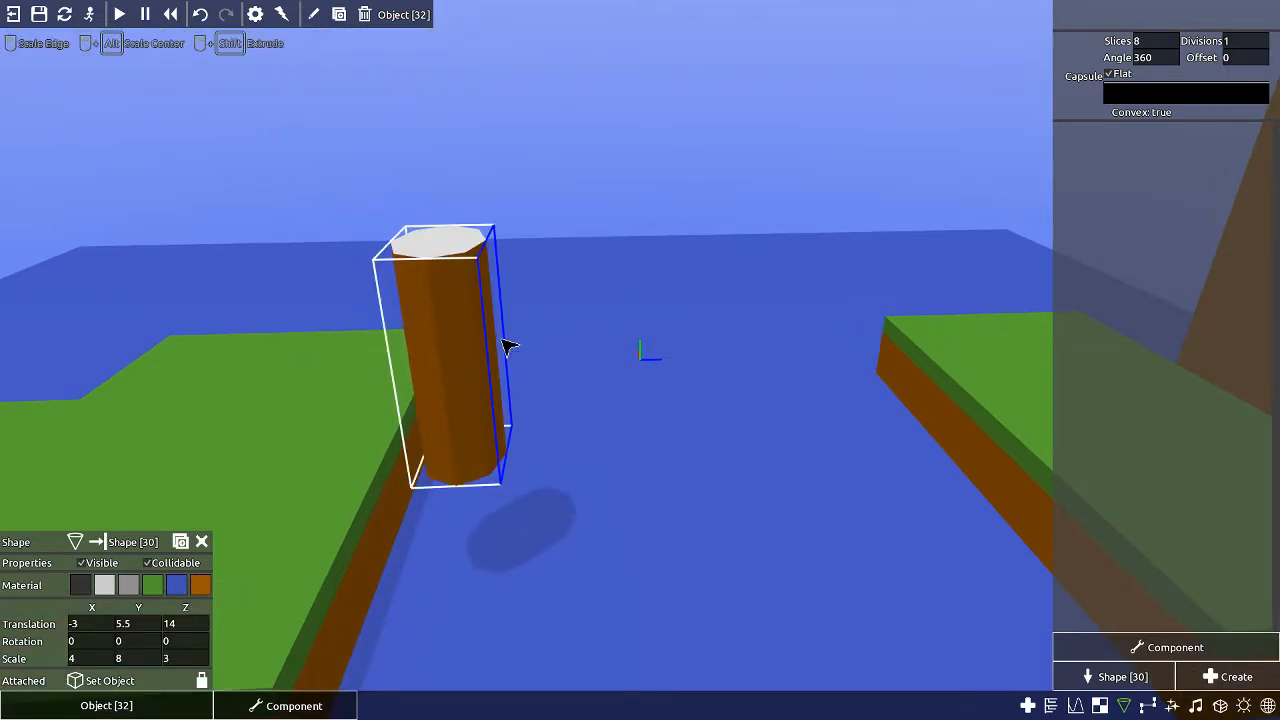
key("r")
left_click(614, 340)
- Move the capsule into the gap between the platforms at -0.5, 3, 16 and scale it to 4 in Z
key("t")
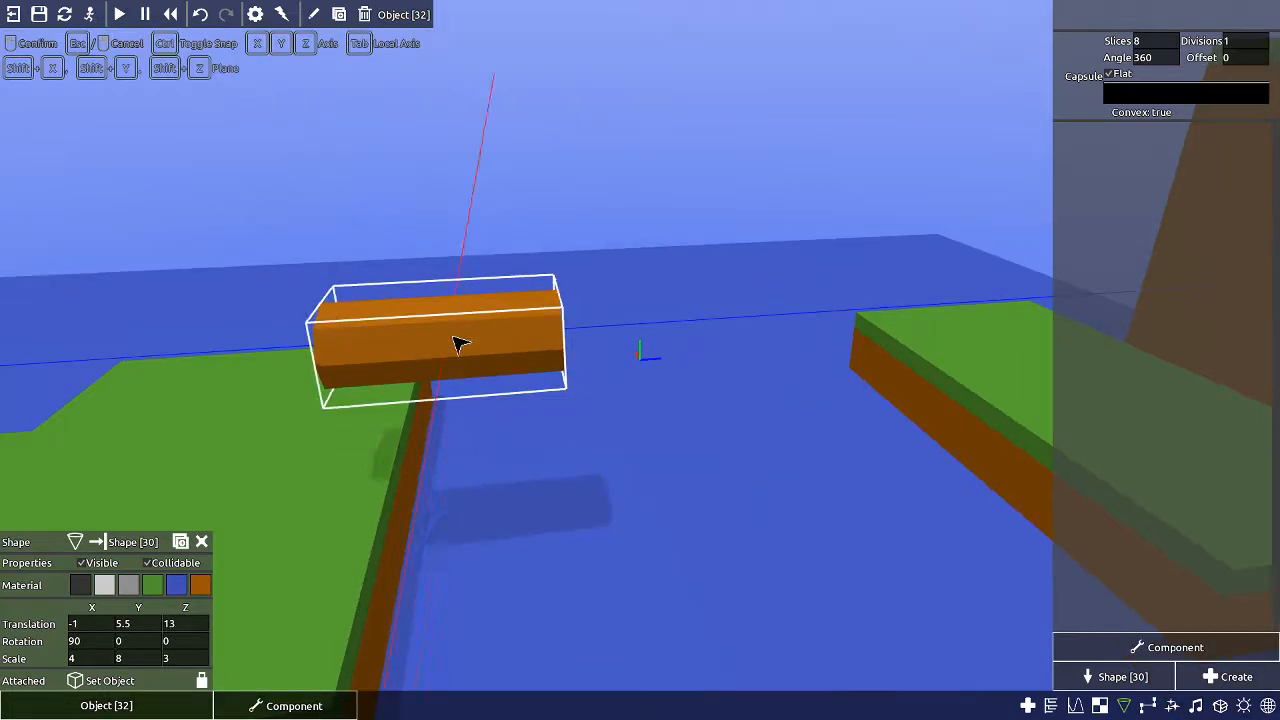
left_click(537, 406)
middle_click_drag(477, 363, 597, 440)
left_click_drag(612, 377, 627, 353)
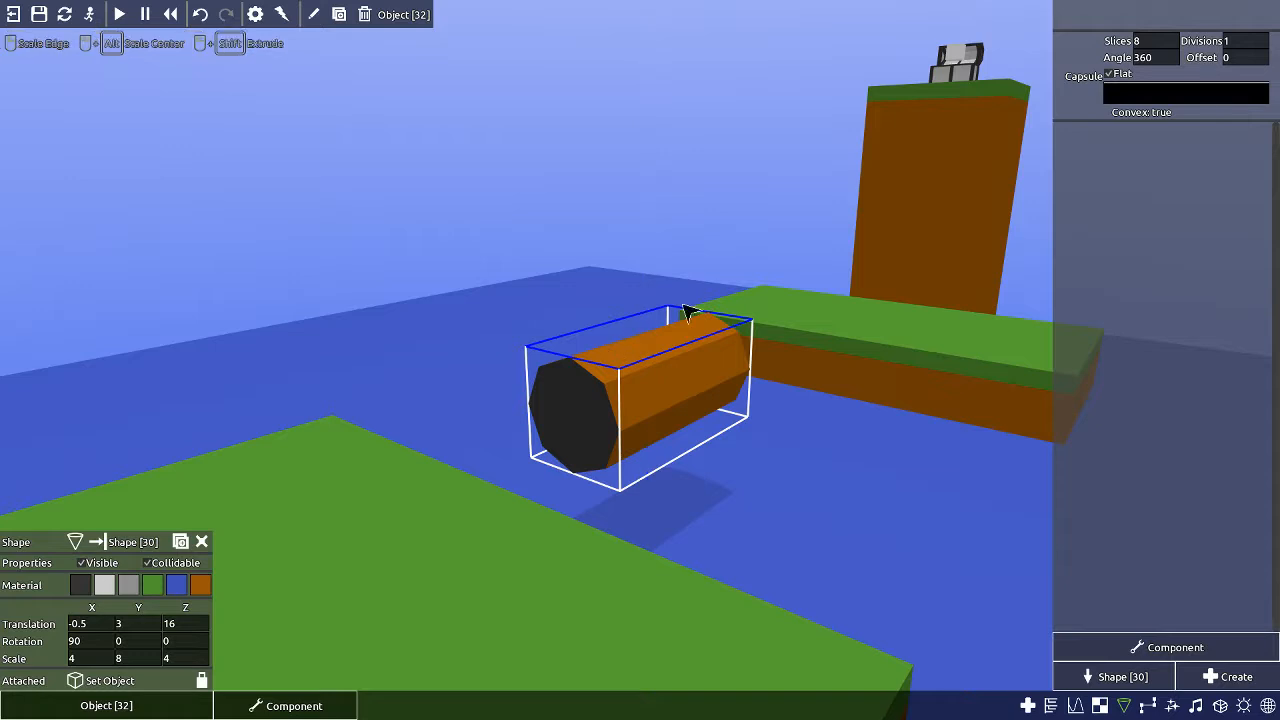
- Try a capsule angle of 270, then set it to 180 for a half-cylinder
scroll(687, 312, "up", 2)
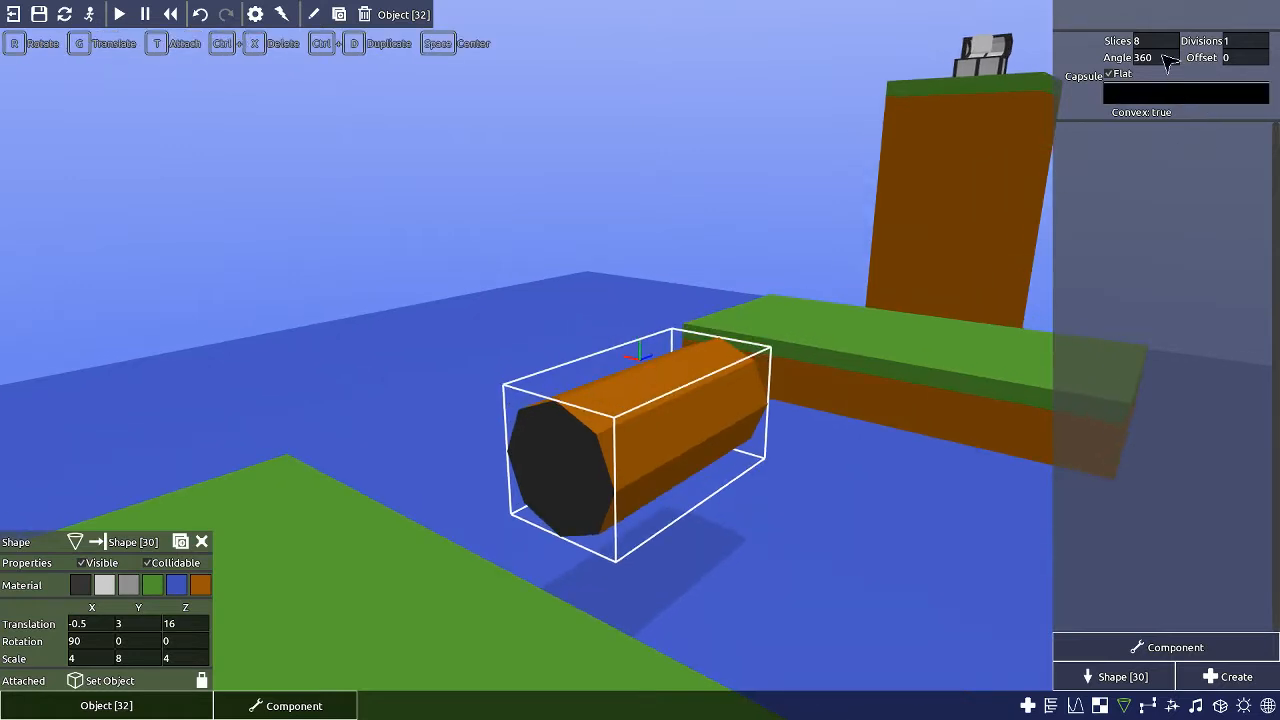
scroll(443, 399, "up", 2)
middle_click_drag(460, 410, 543, 451)
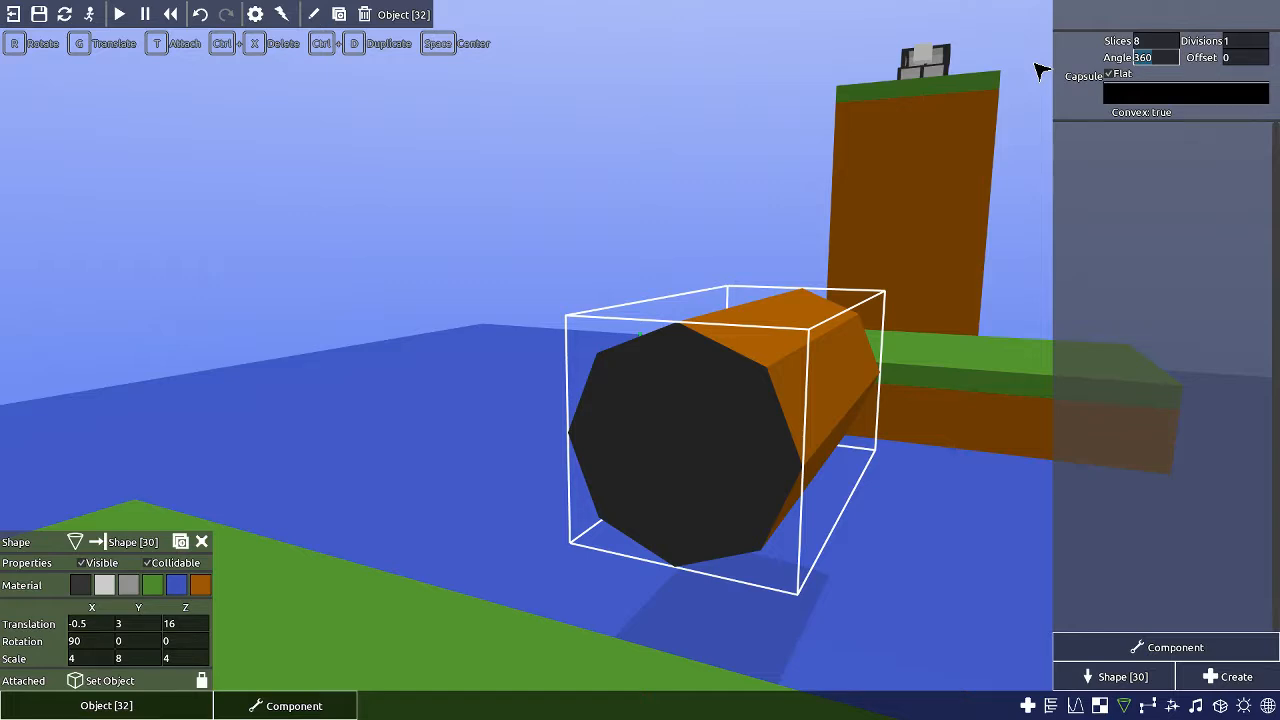
type("270")
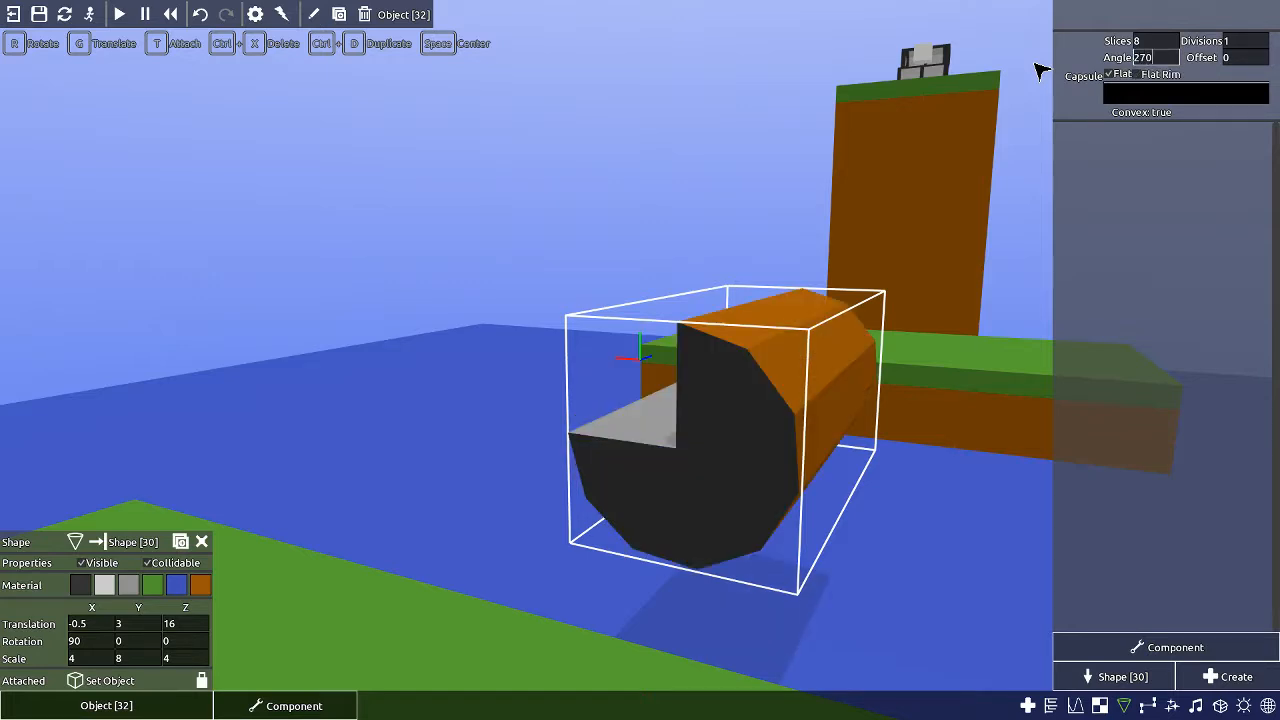
key("BackSpace")
key("BackSpace")
type("0")
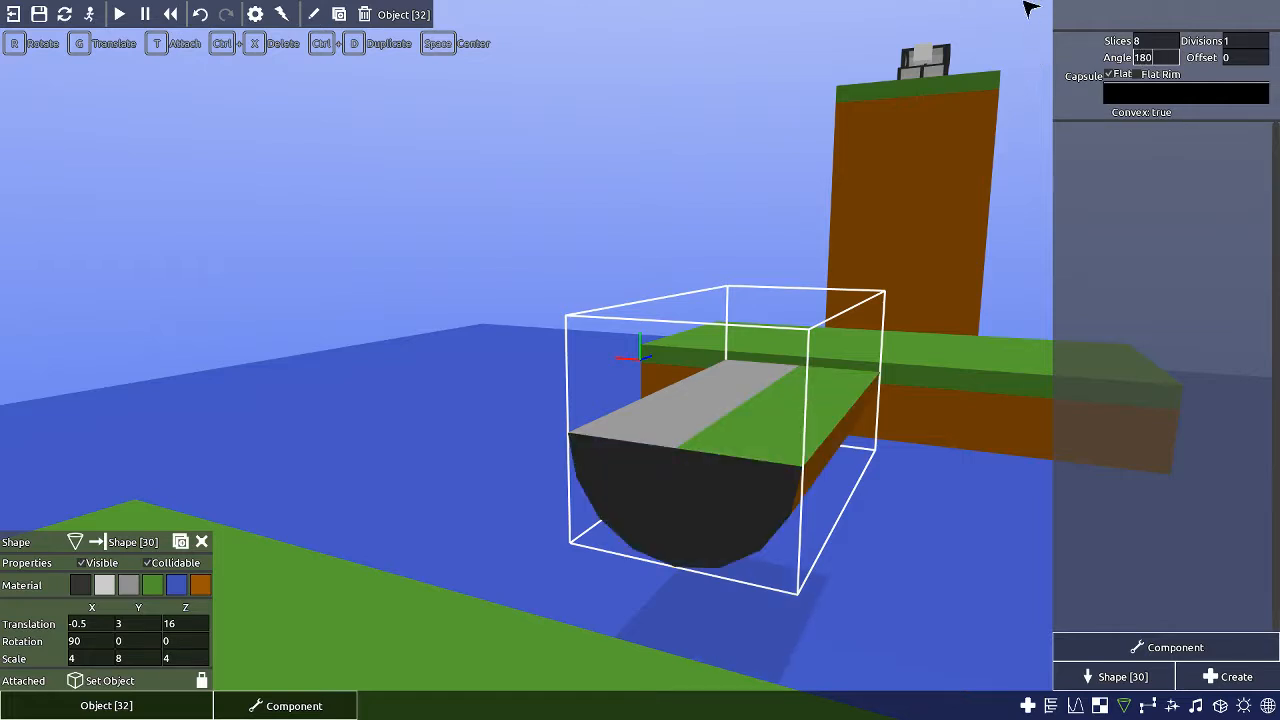
- Create a new basic material and paint the entire half-cylinder with it
middle_click_drag(1000, 346, 815, 430)
scroll(815, 430, "down", 2)
left_click(1100, 706)
middle_click_drag(975, 532, 900, 600)
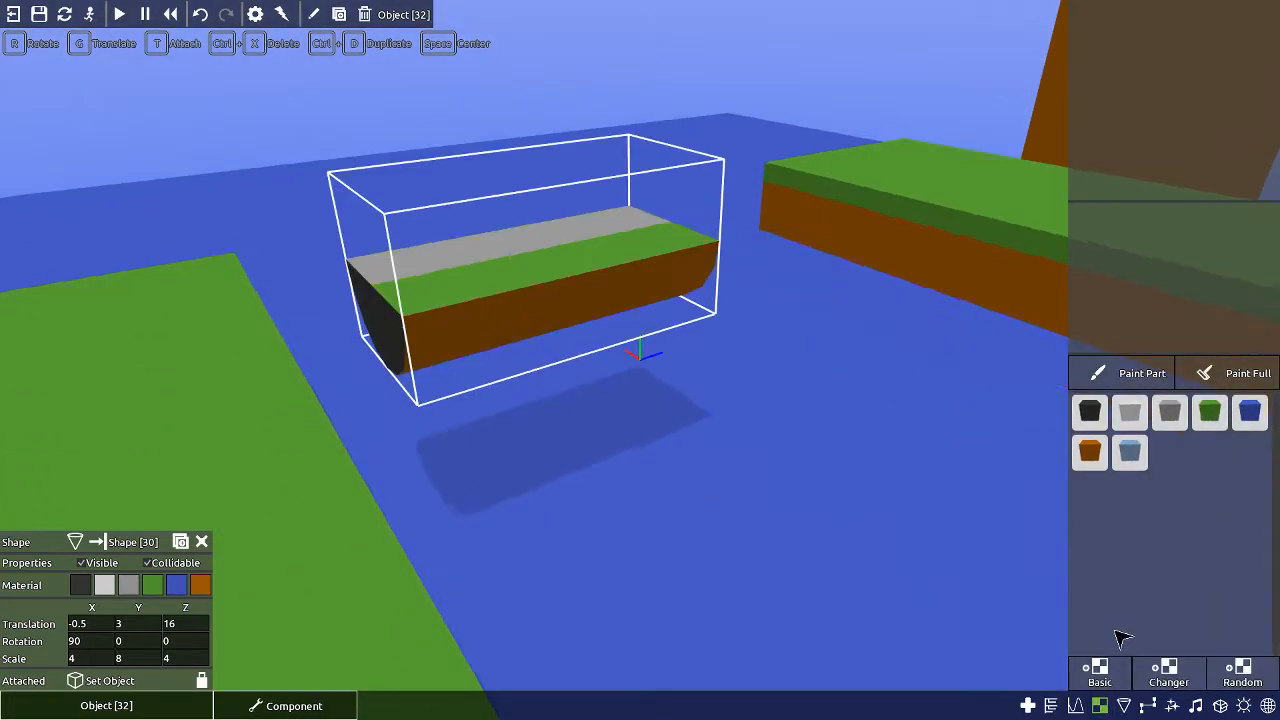
left_click(1100, 670)
key("w")
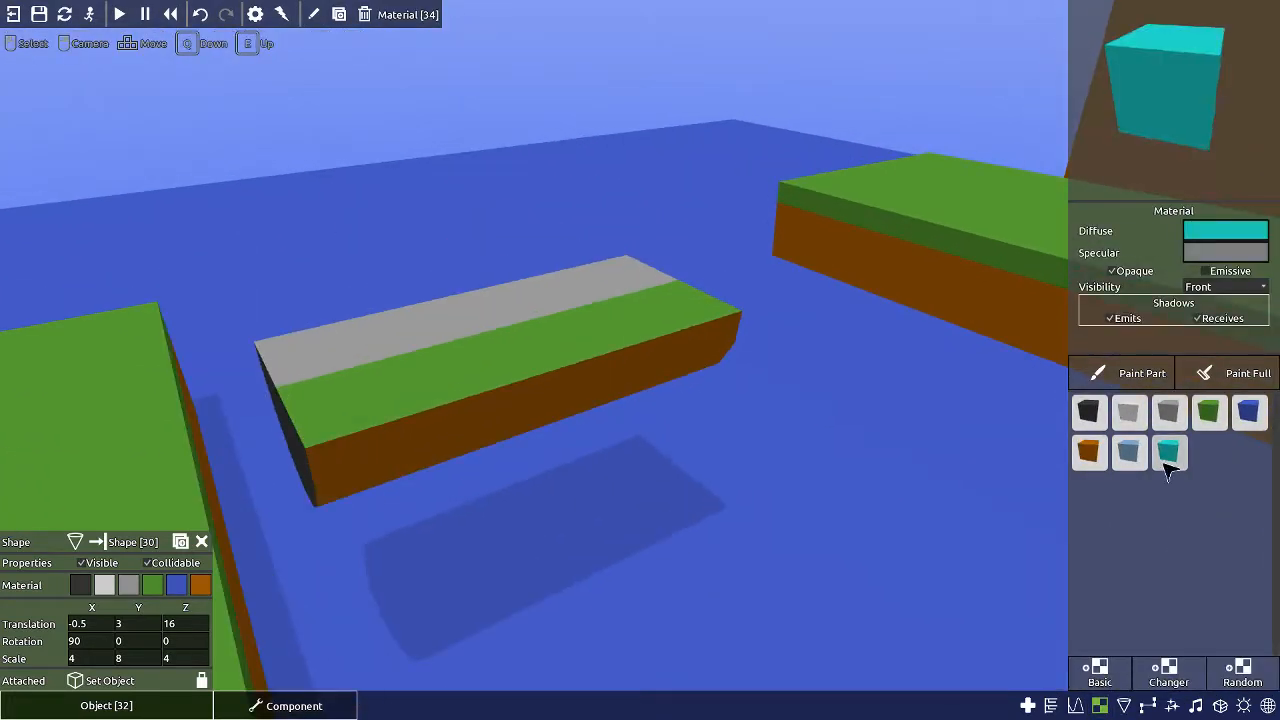
left_click(1205, 373)
left_click(603, 330)
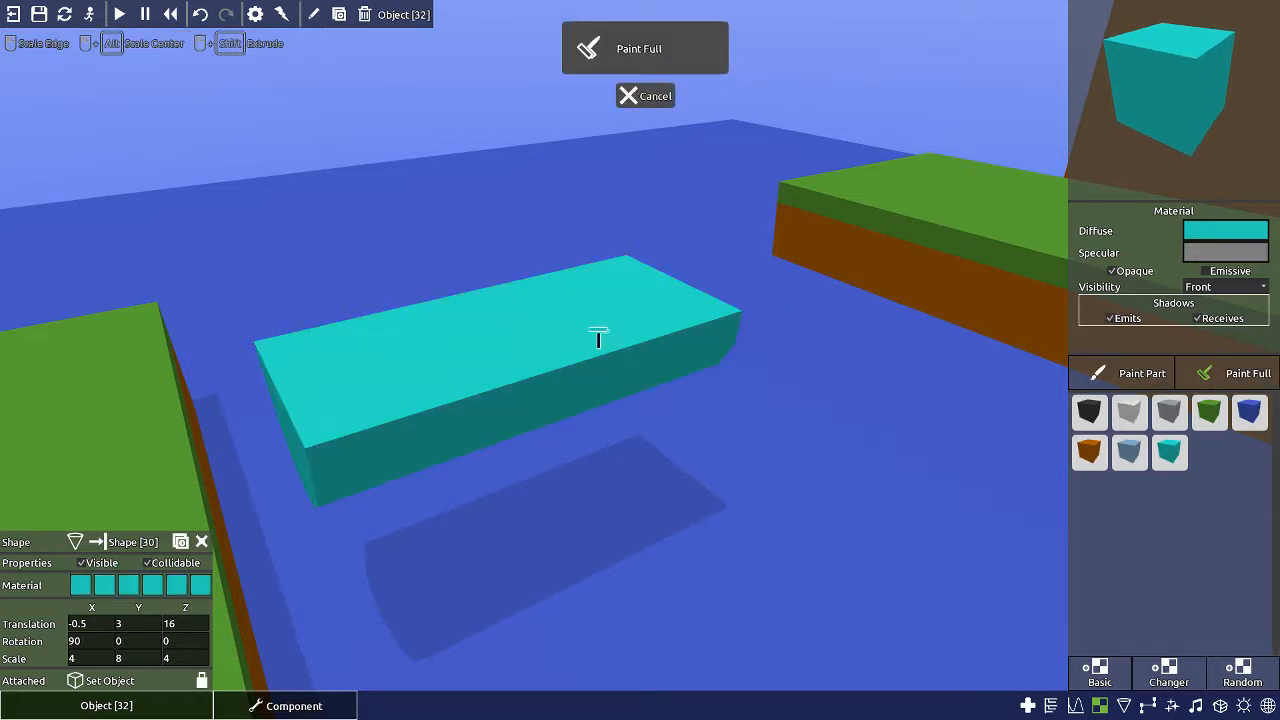
- Change the new material's diffuse color to the cream tone E0D4BC
left_click(1210, 240)
left_click_drag(1006, 531, 1034, 531)
key("d")
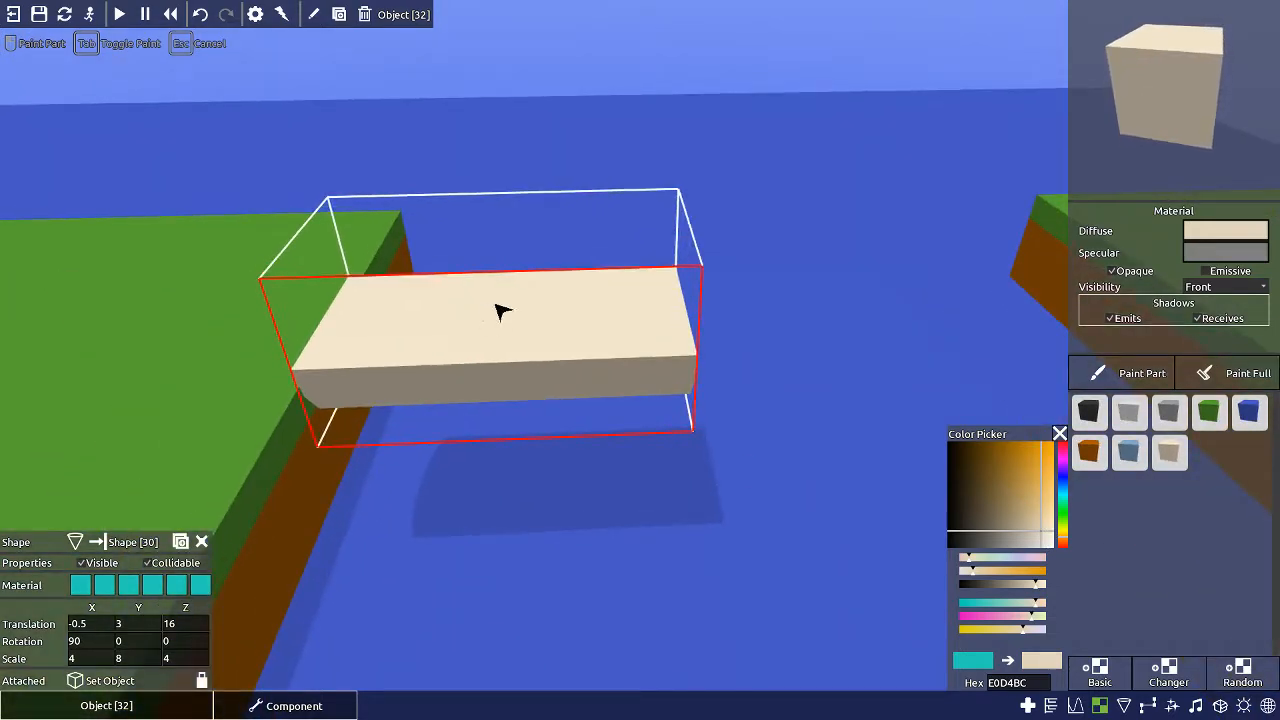
- Lower the half-cylinder to a Y translation of 1.5 and lengthen it to a Y scale of 9
key("g")
key("y")
left_click(505, 367)
middle_click_drag(505, 367, 550, 362)
left_click_drag(630, 348, 686, 352)
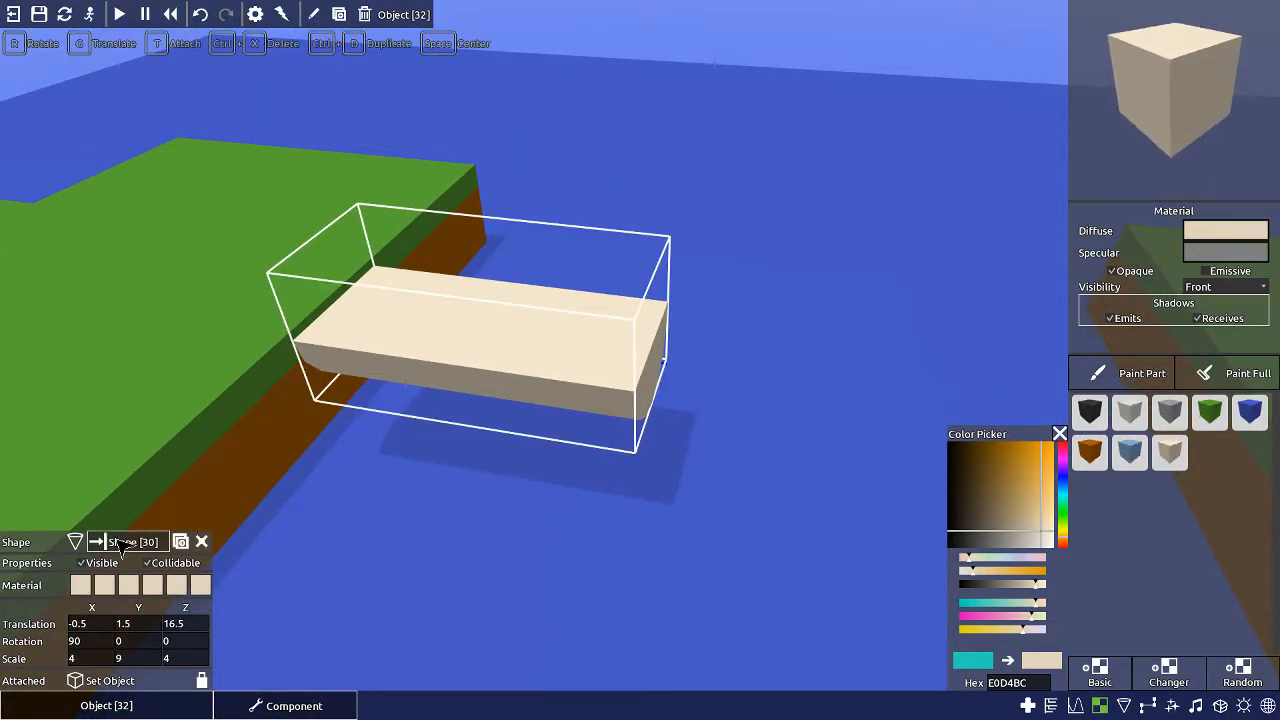
- Open the capsule's profile curve and add a point at about X 0.37, Y 0.39
left_click(120, 544)
left_click(1150, 100)
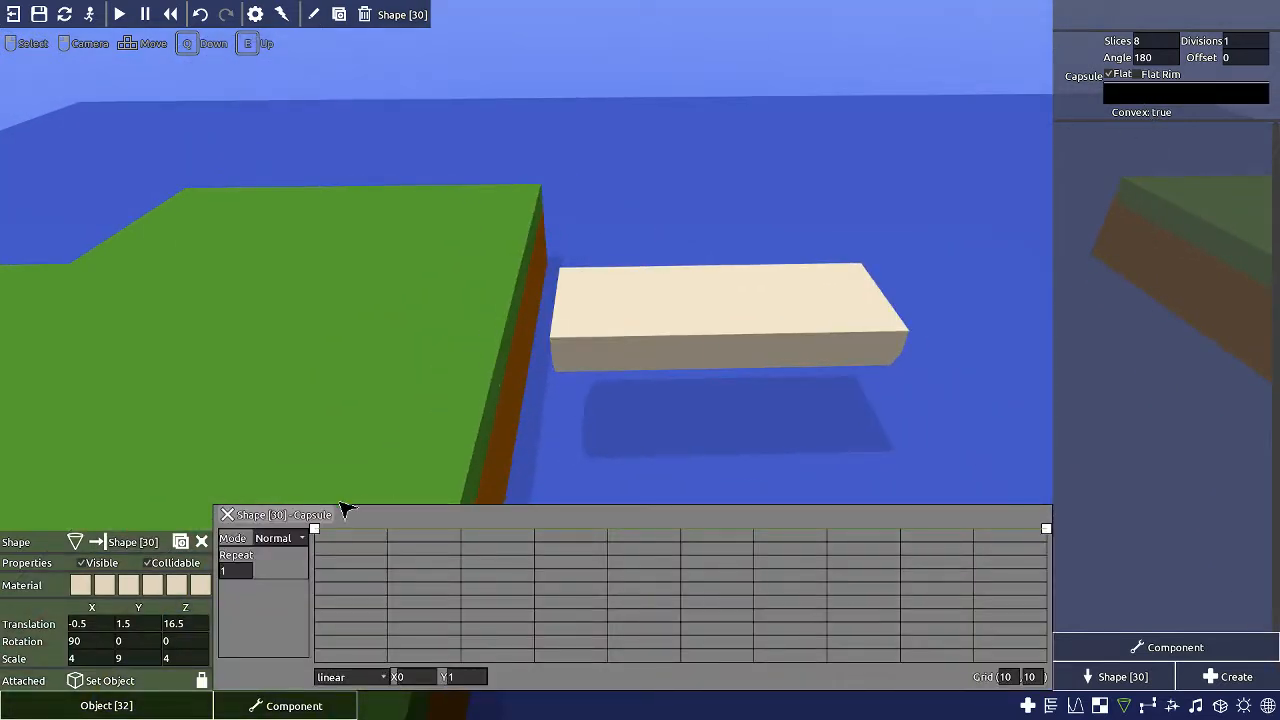
mouse_move(318, 531)
left_mouse_down()
mouse_move(308, 581)
mouse_move(316, 529)
left_mouse_up()
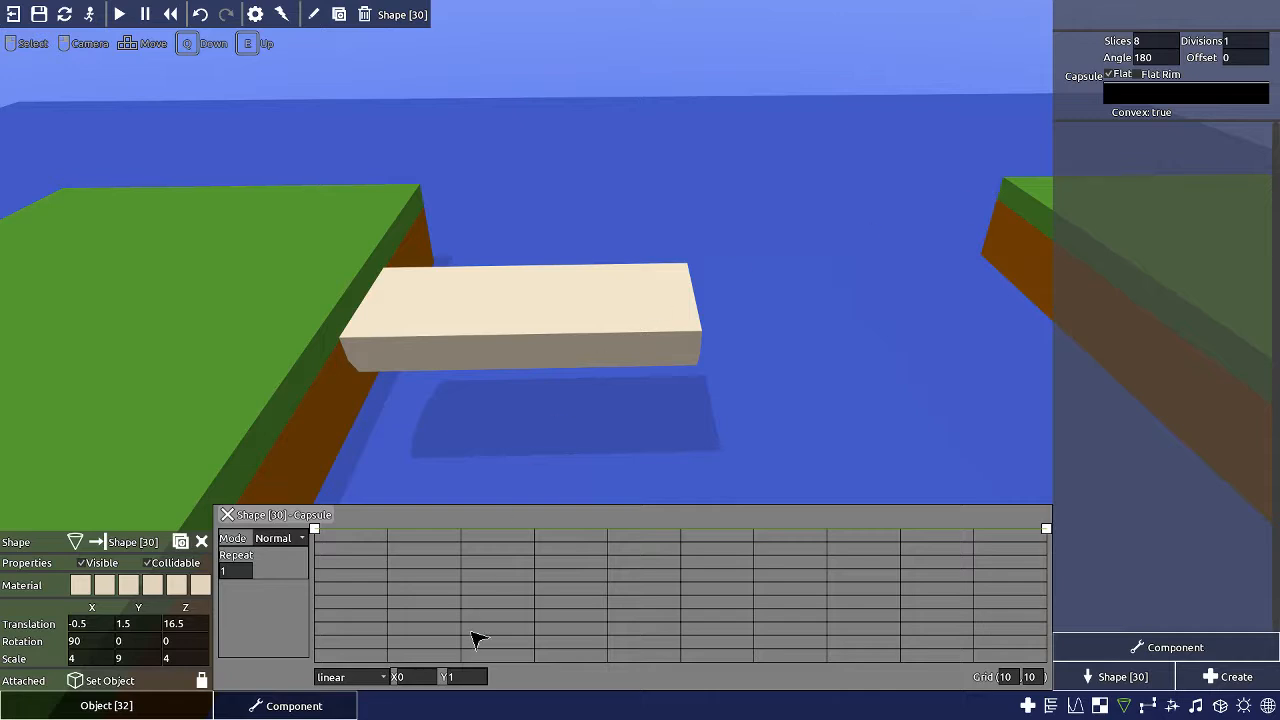
left_click_drag(593, 615, 590, 615)
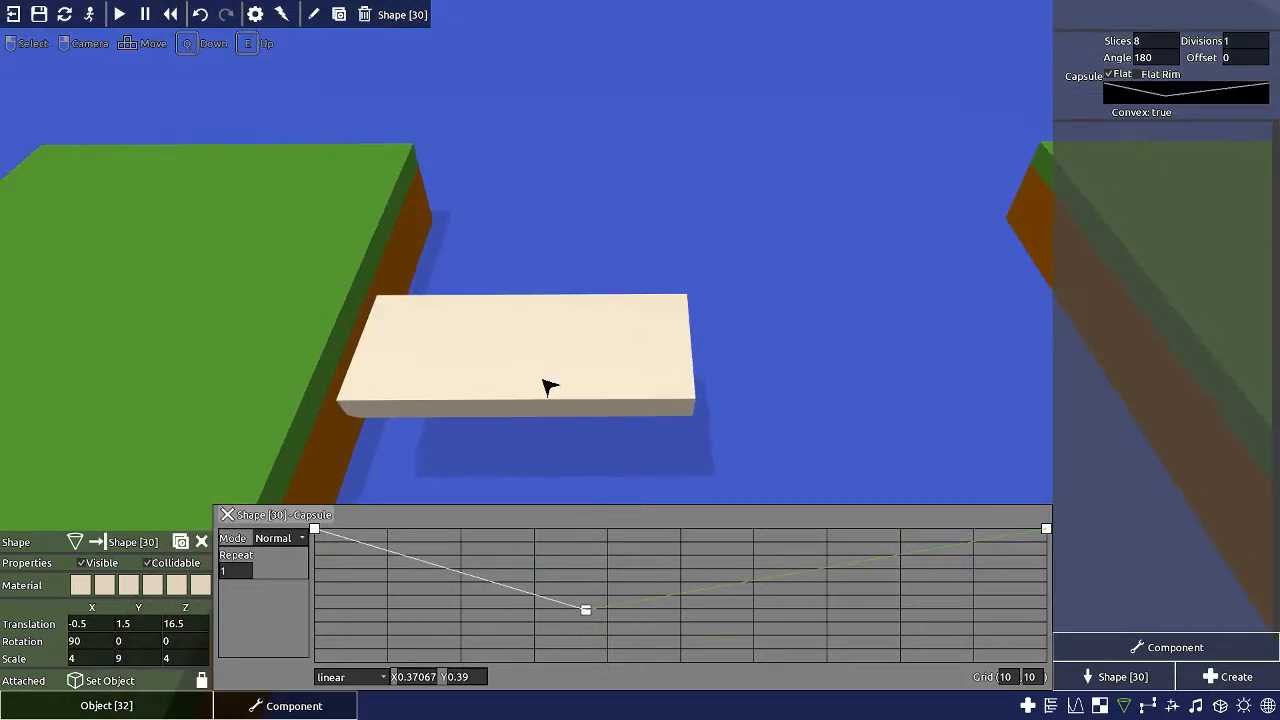
left_click(446, 331)
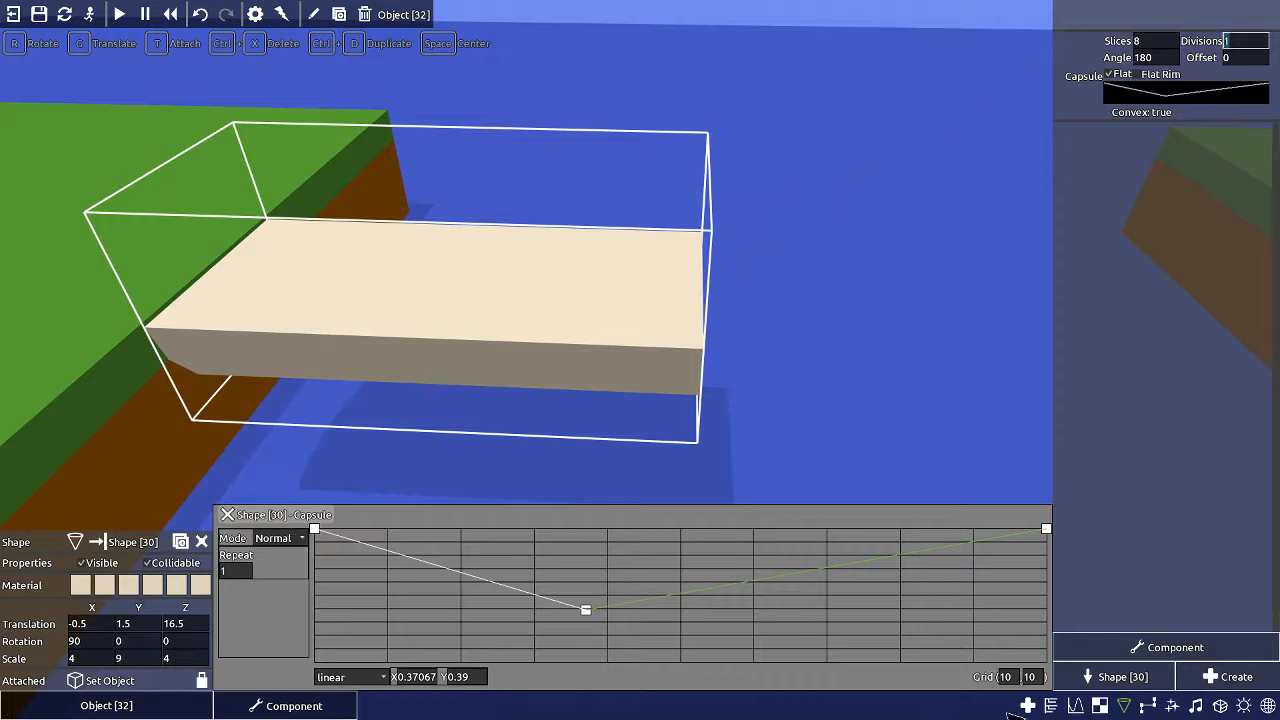
- Try the blue material on the whole half-cylinder, then repaint it entirely with the gray material
left_click(1100, 705)
left_click(1250, 411)
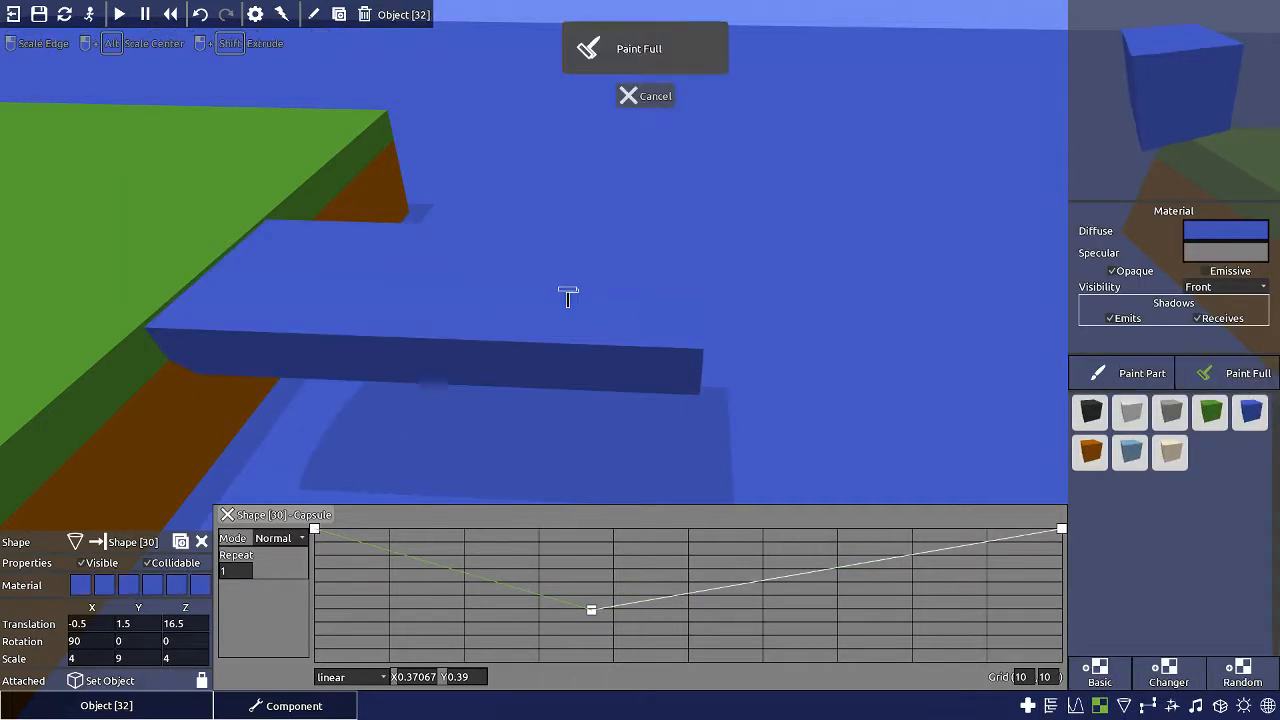
left_click(1220, 419)
left_click(1181, 412)
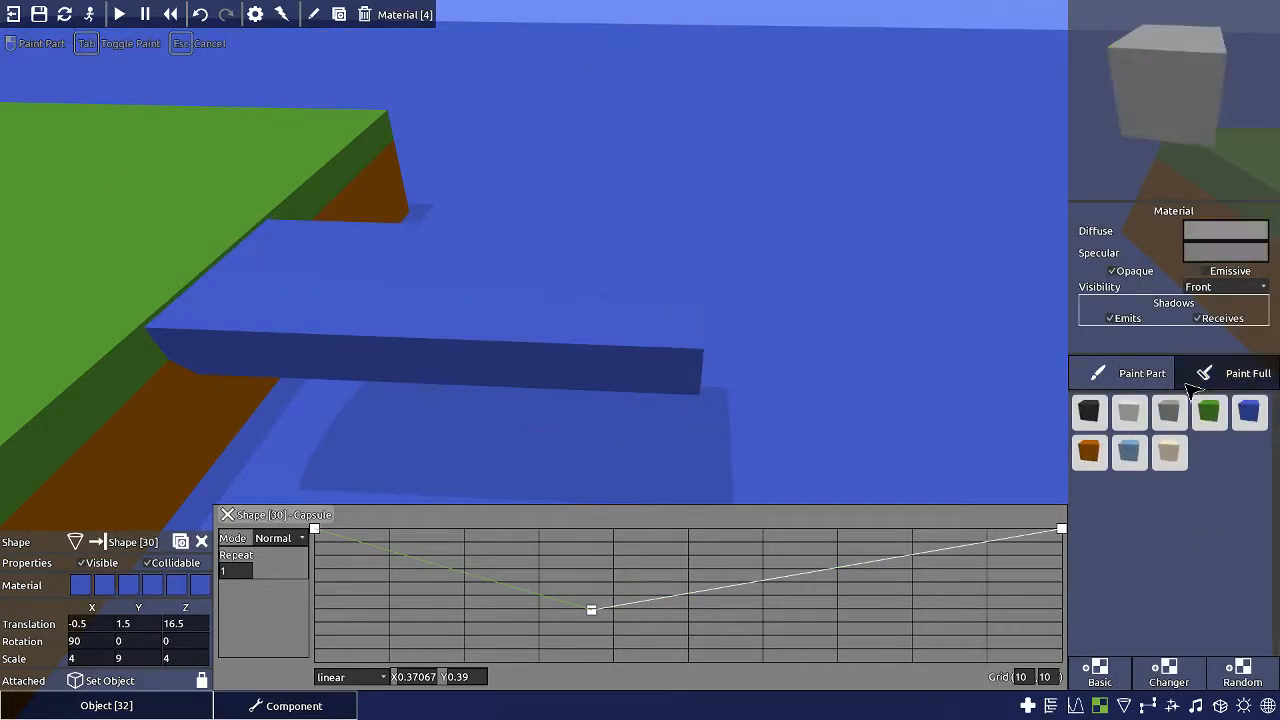
left_click(1195, 380)
left_click(493, 323)
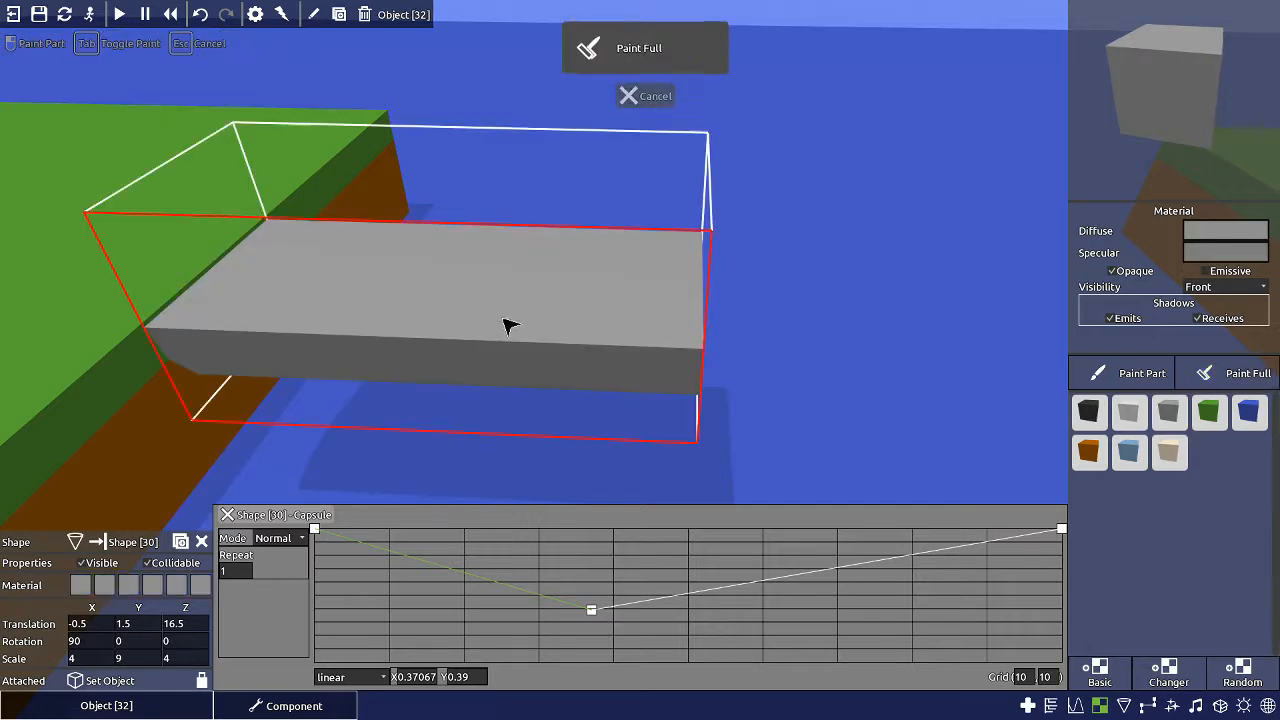
- Set the capsule shape's divisions to 32 and inspect its mesh in wireframe
left_click(98, 543)
right_click_drag(203, 272, 390, 350)
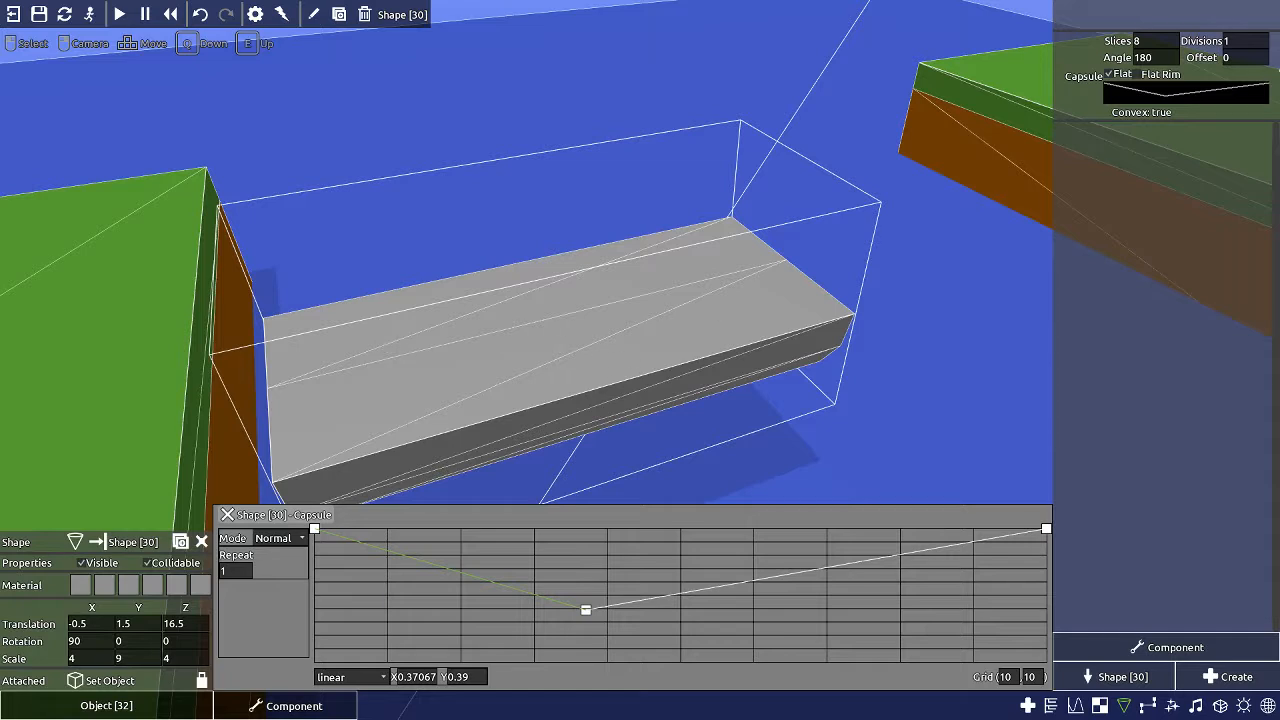
key("Tab")
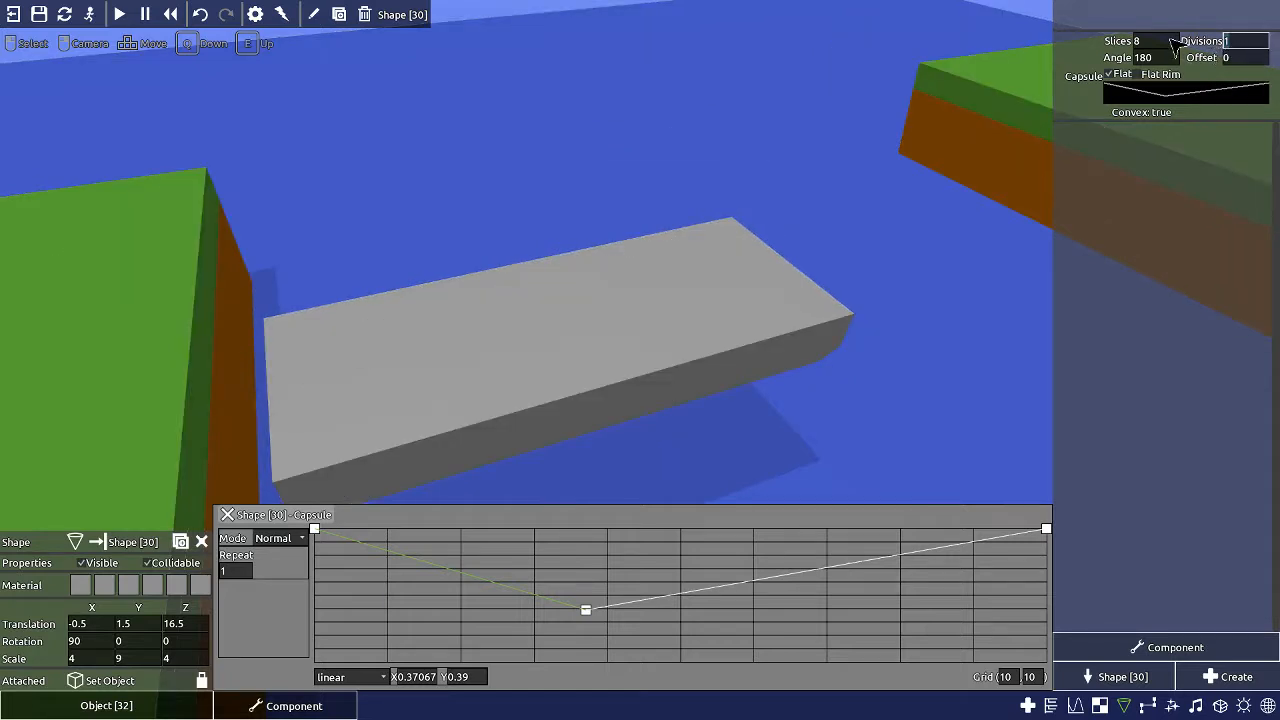
type("32")
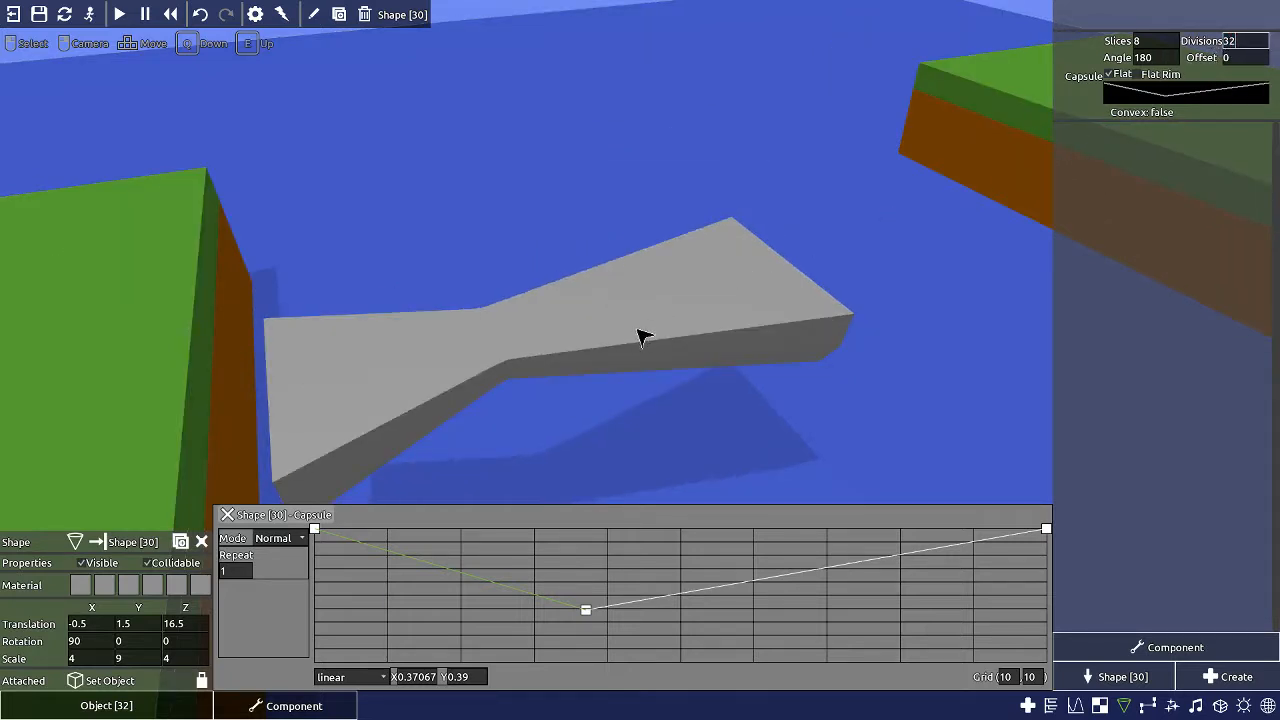
right_click_drag(643, 337, 660, 325)
key("Tab")
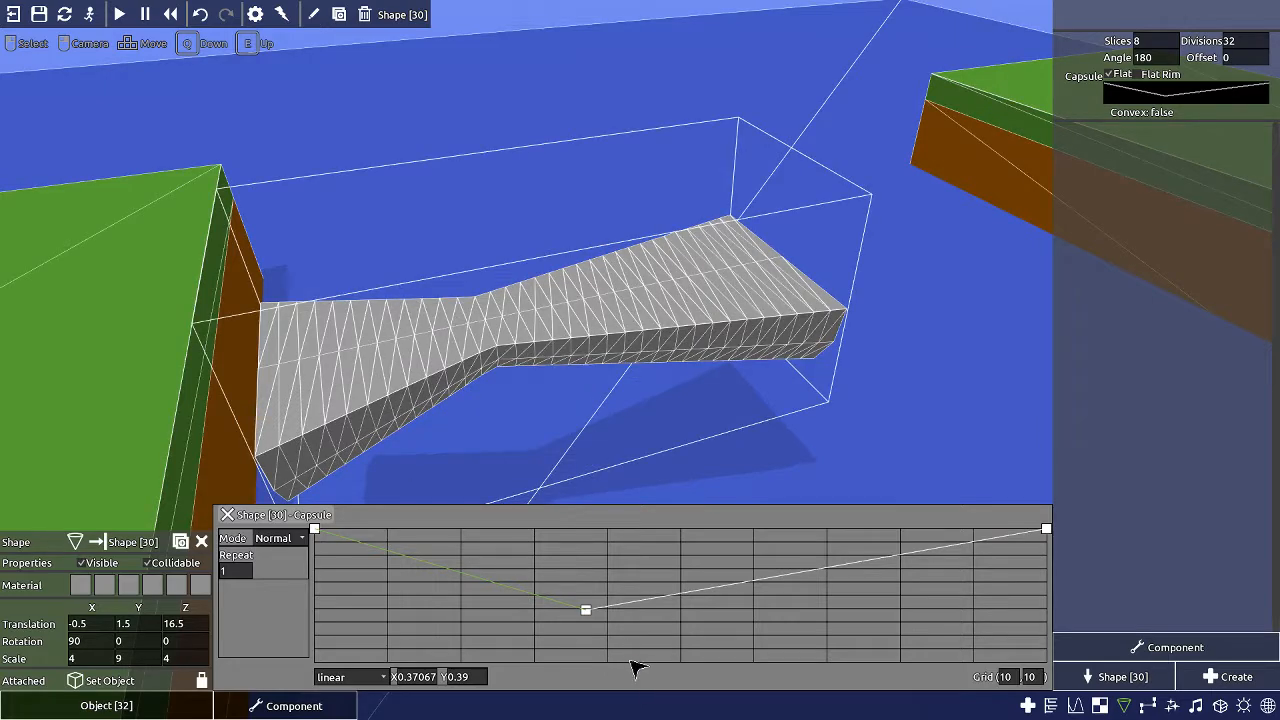
- Reshape the profile curve into a wide head and narrower shaft, placing the shaft point near X 0.32, Y 0.705 and removing the end point
left_click_drag(594, 615, 329, 543)
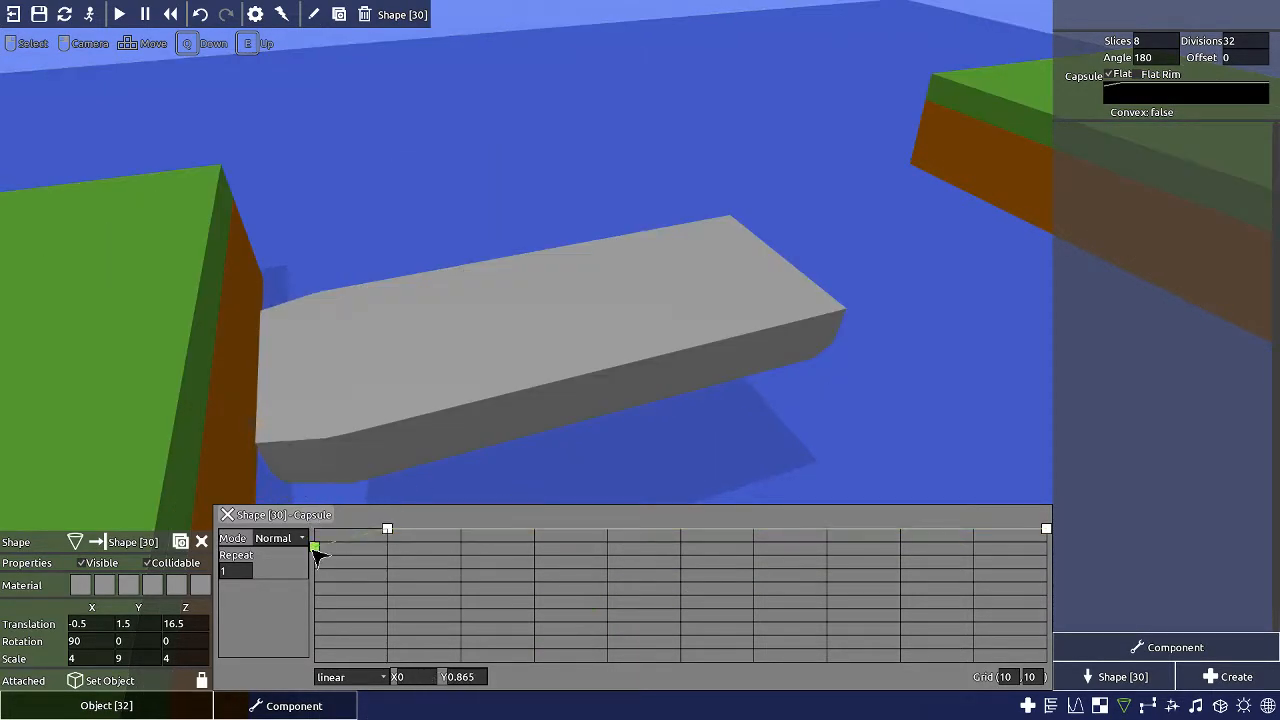
right_click_drag(381, 407, 403, 528)
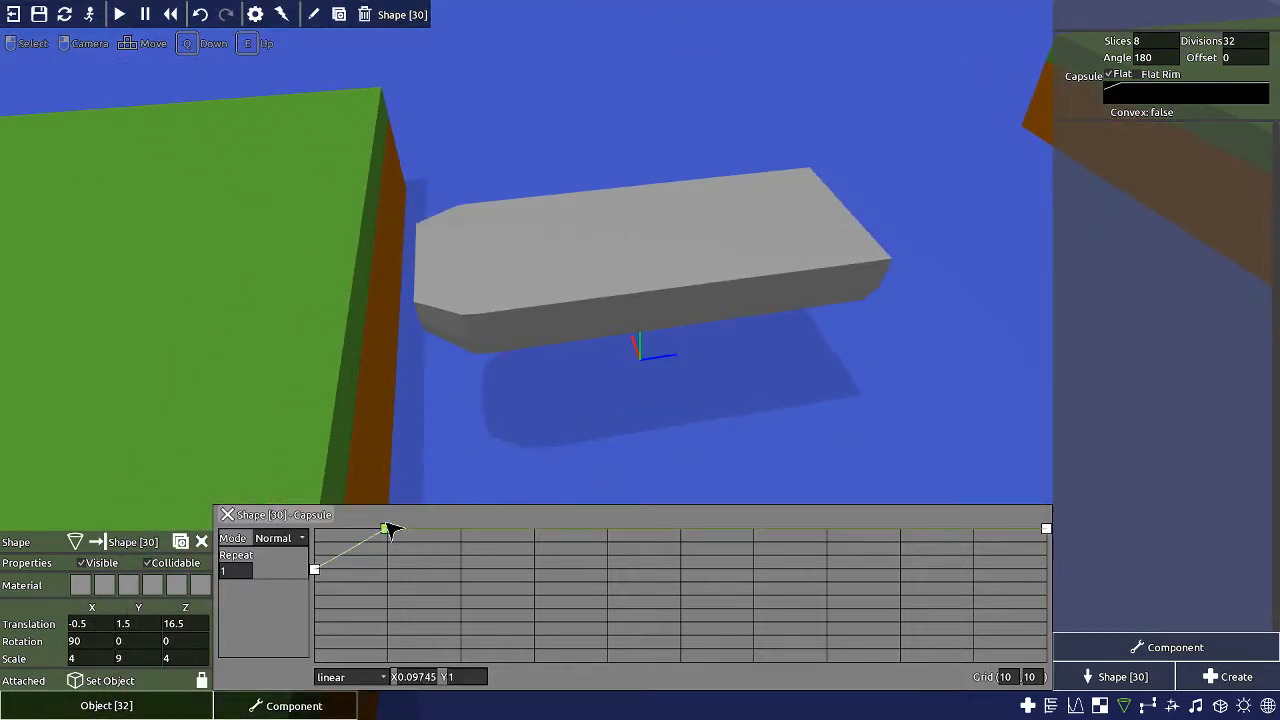
left_click_drag(505, 520, 535, 580)
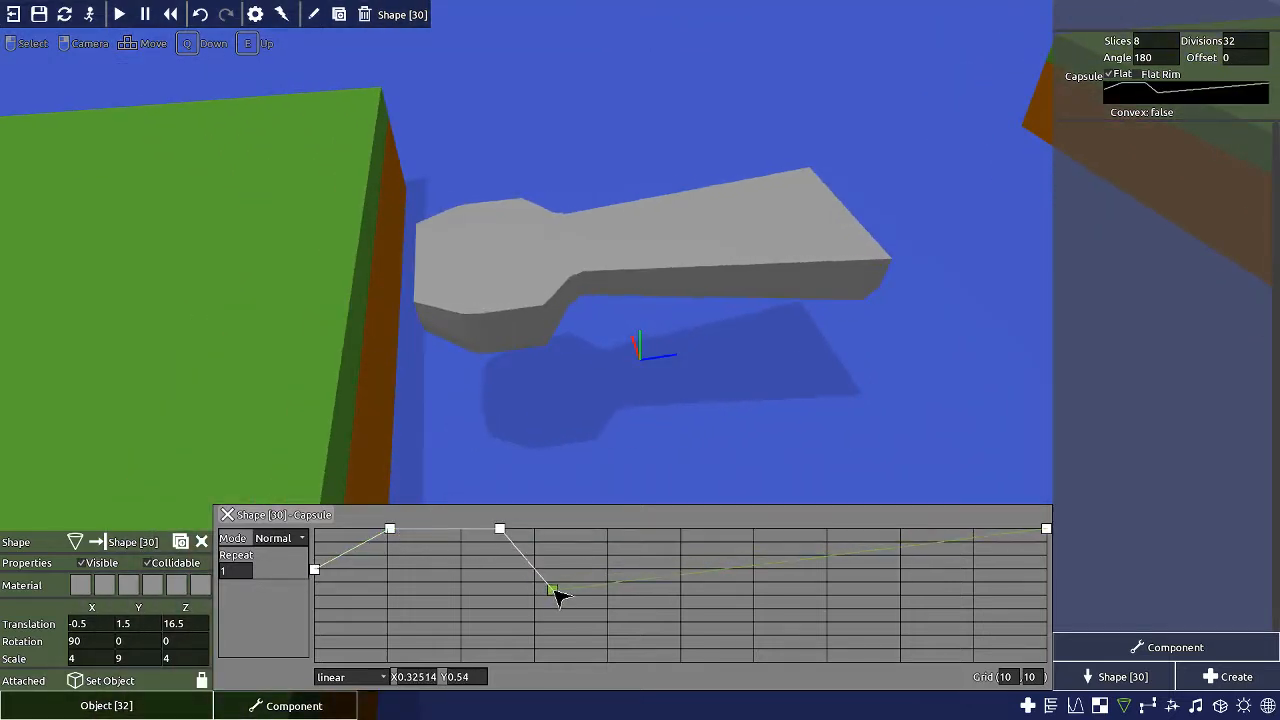
right_click(1046, 529)
right_click_drag(557, 395, 560, 380)
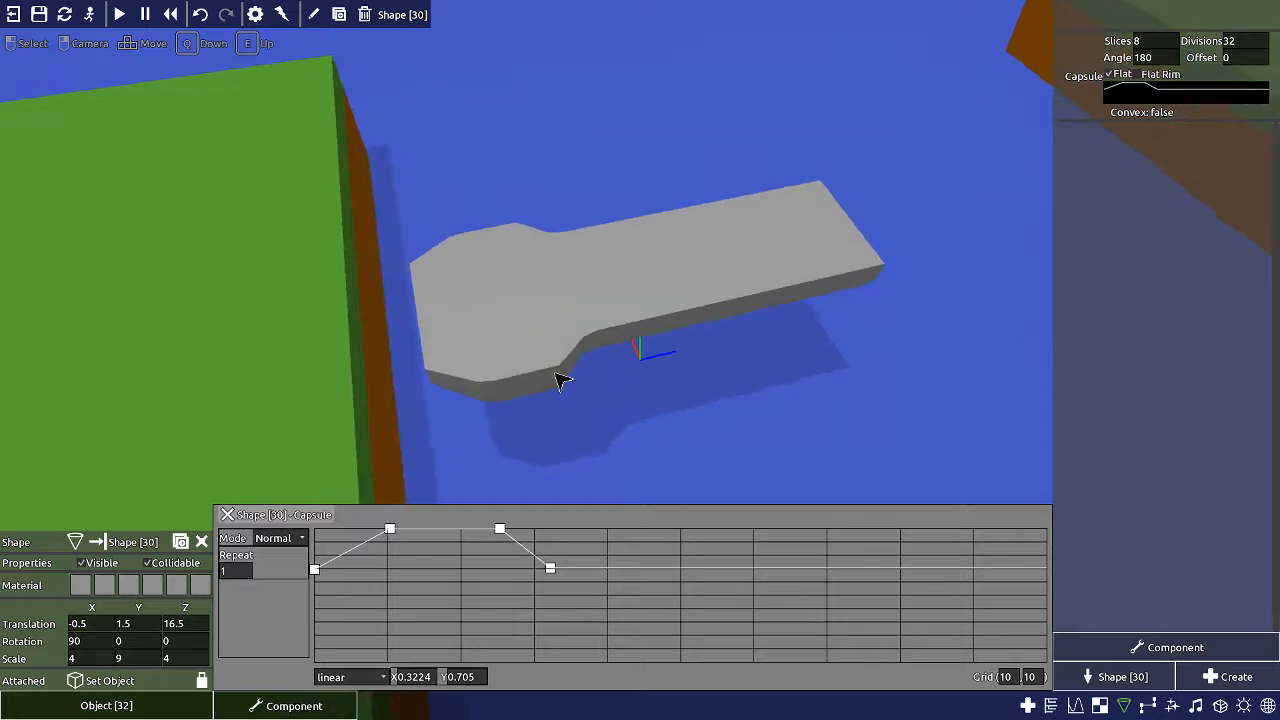
- Refine the profile curve with the shaft point at X 0.3, Y 0.6, the start at about Y 0.6 and the second peak at X 0.23
left_click_drag(550, 568, 555, 577)
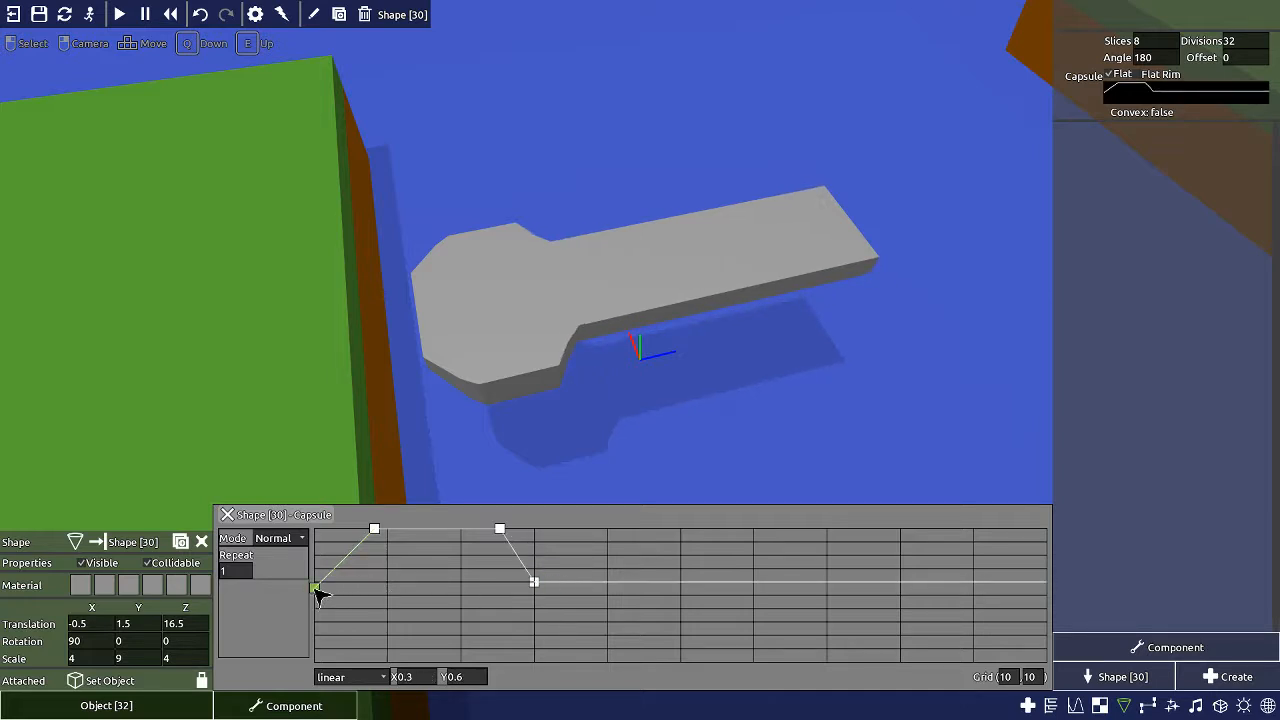
right_click_drag(502, 463, 511, 446)
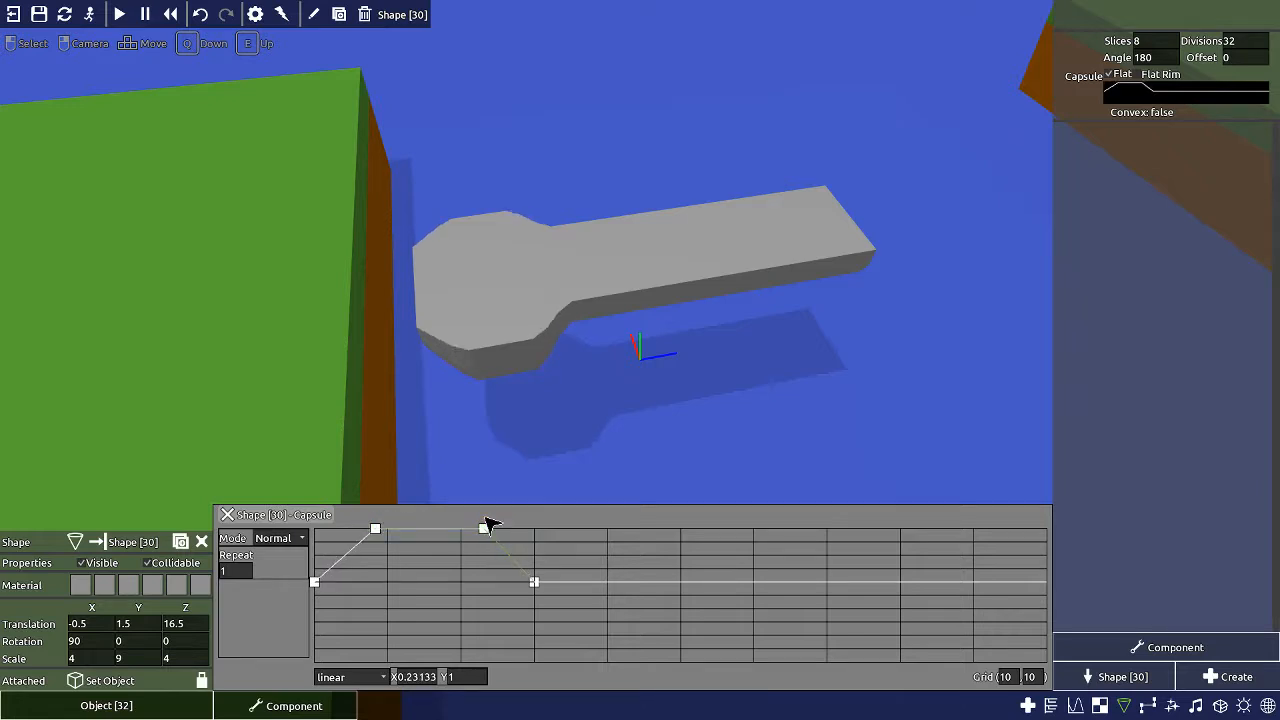
right_click_drag(530, 460, 600, 372)
- Add a Divisions component to the capsule shape
left_click(1172, 652)
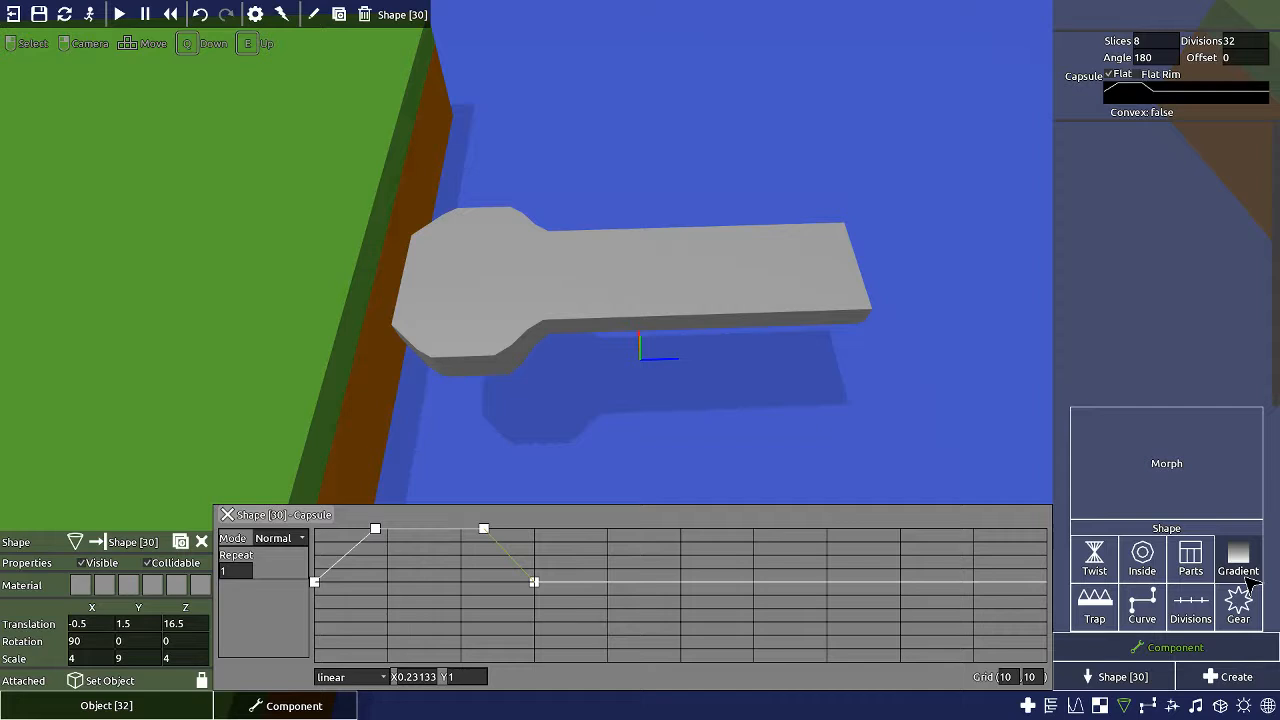
left_click(1192, 607)
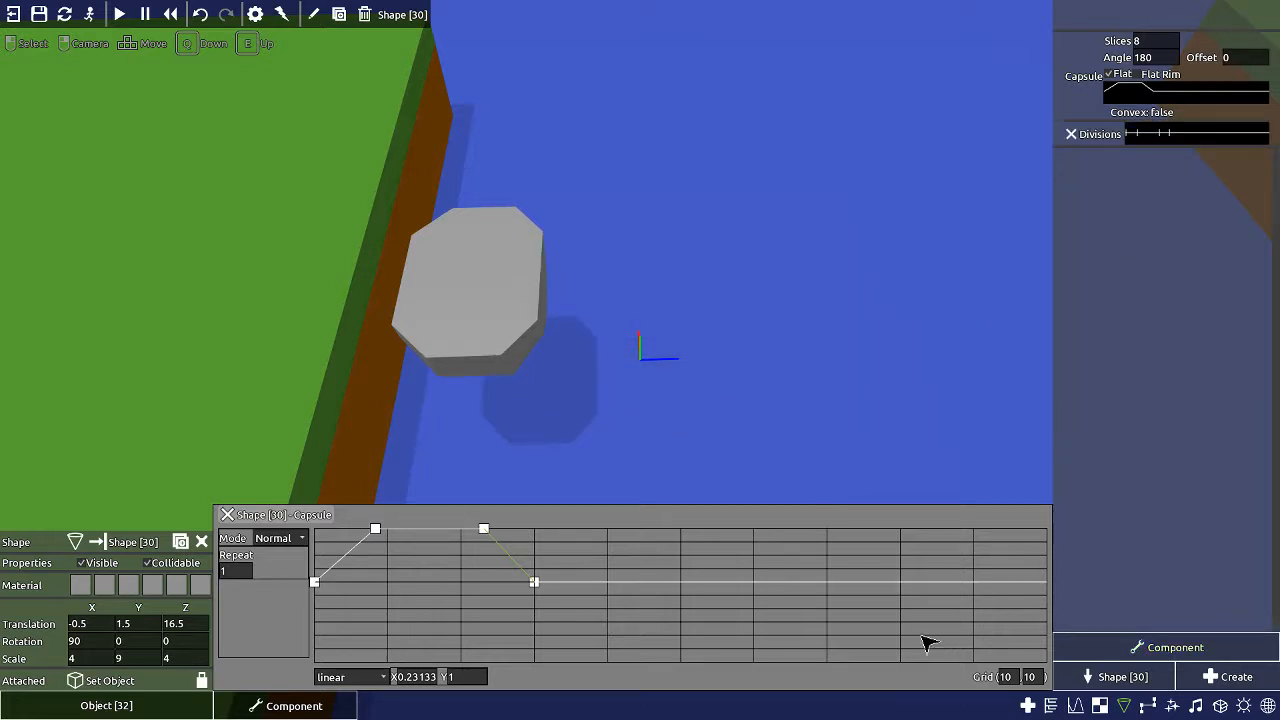
- Add a division point at X 1 to the capsule shape's Divisions curve so the shaft extends to its full length
left_click(1200, 138)
left_click_drag(960, 594, 1205, 599)
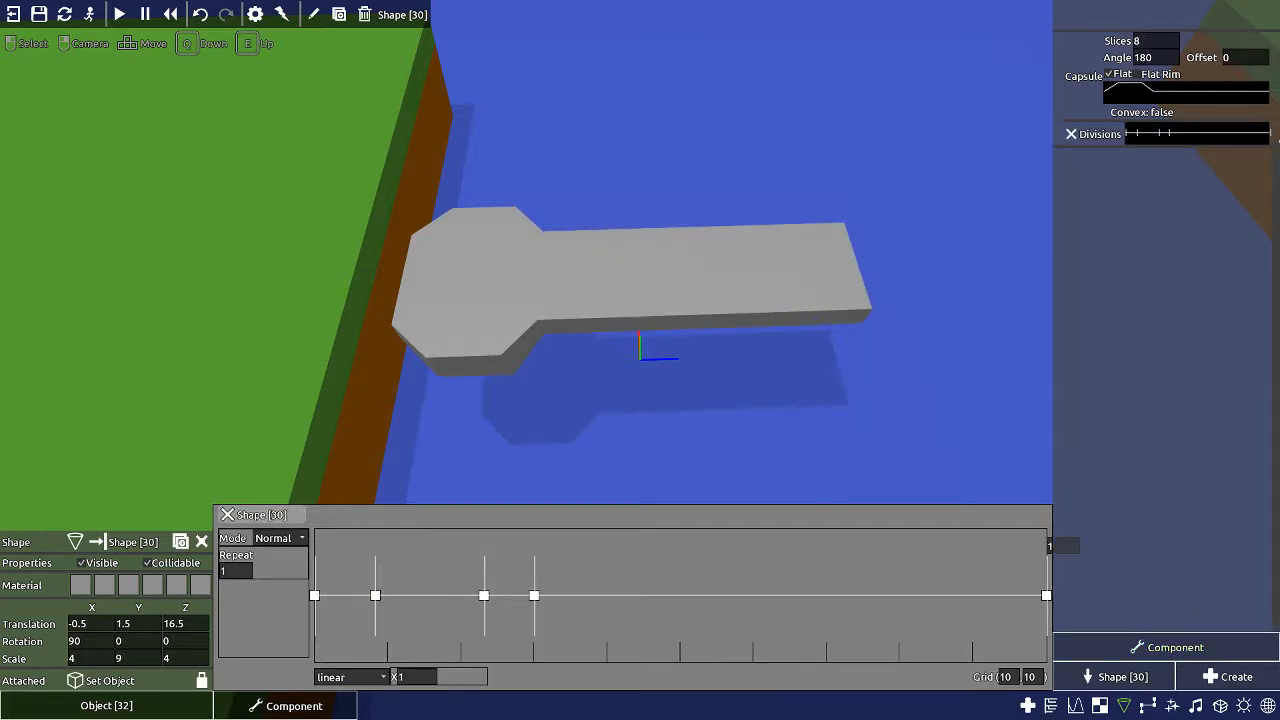
middle_click_drag(530, 277, 586, 335)
middle_click_drag(474, 291, 512, 262)
- Move the gray capsule object into the middle of the gap at X -2, Y 1.5, Z 23.5
left_click(512, 262)
middle_click_drag(562, 335, 480, 160)
middle_click_drag(557, 157, 711, 274)
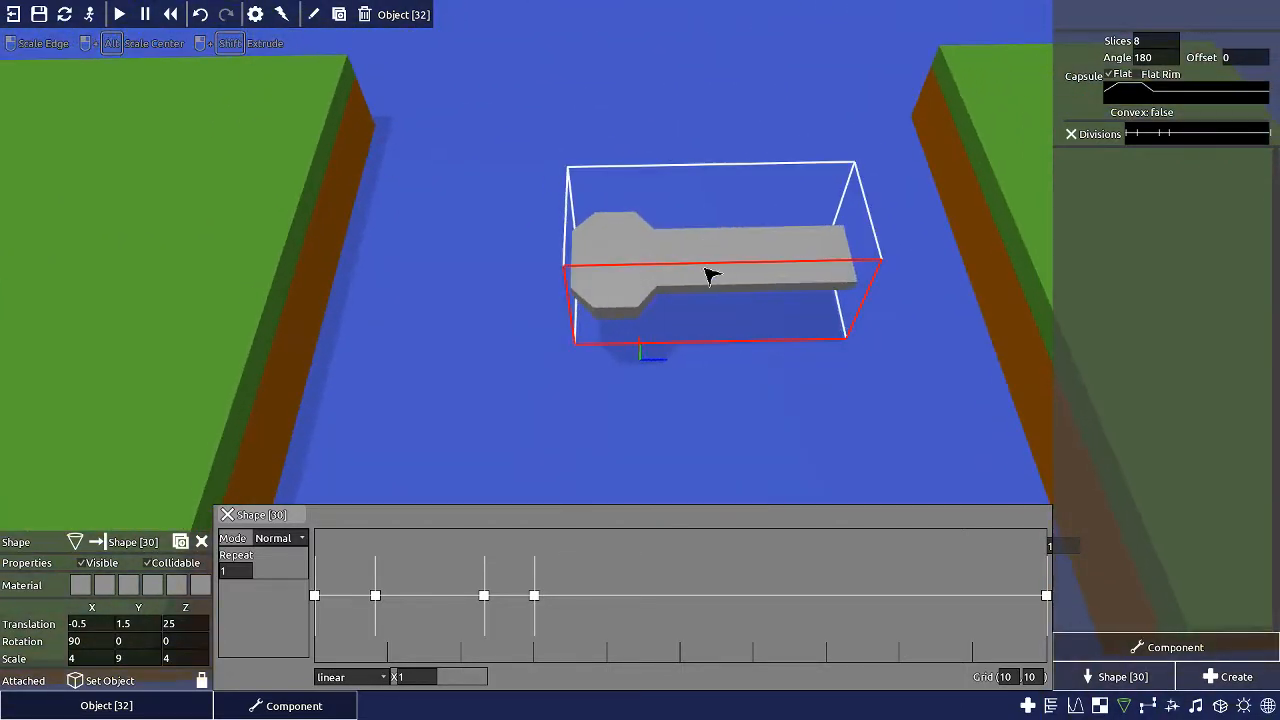
left_click_drag(688, 287, 674, 291)
middle_click_drag(697, 314, 591, 283)
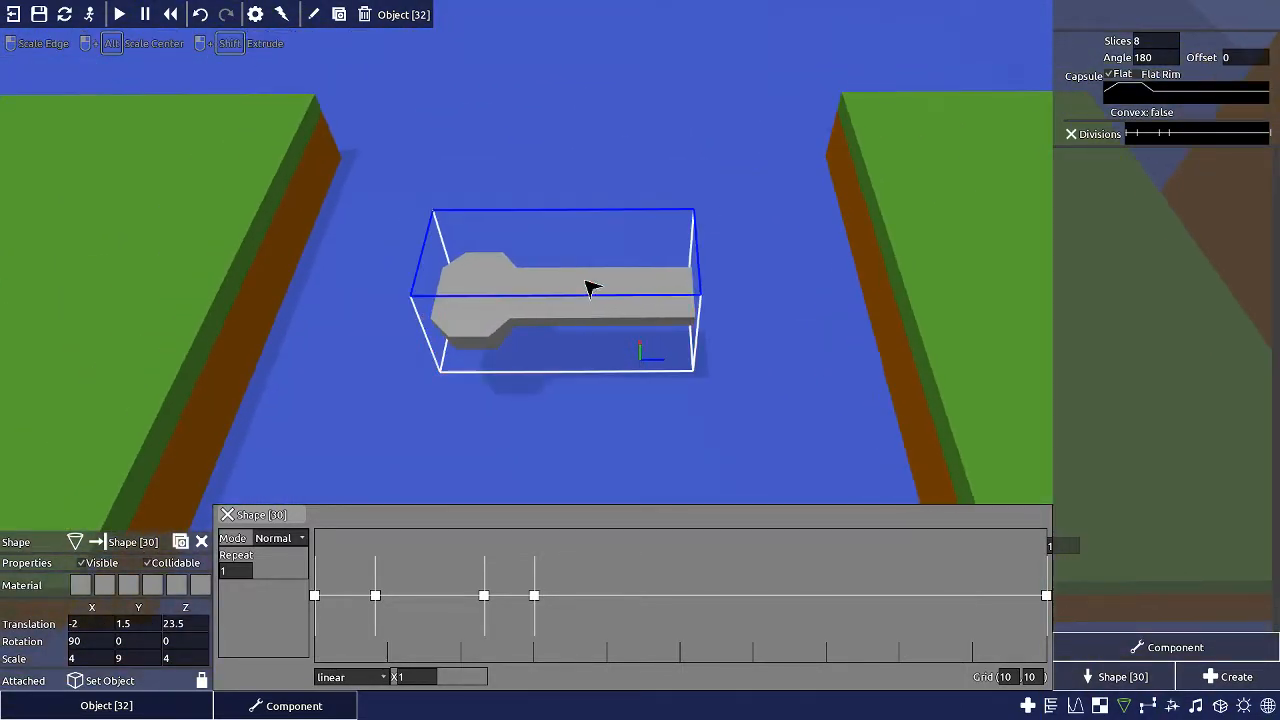
- Try rotating the gray object about its own center
key("r")
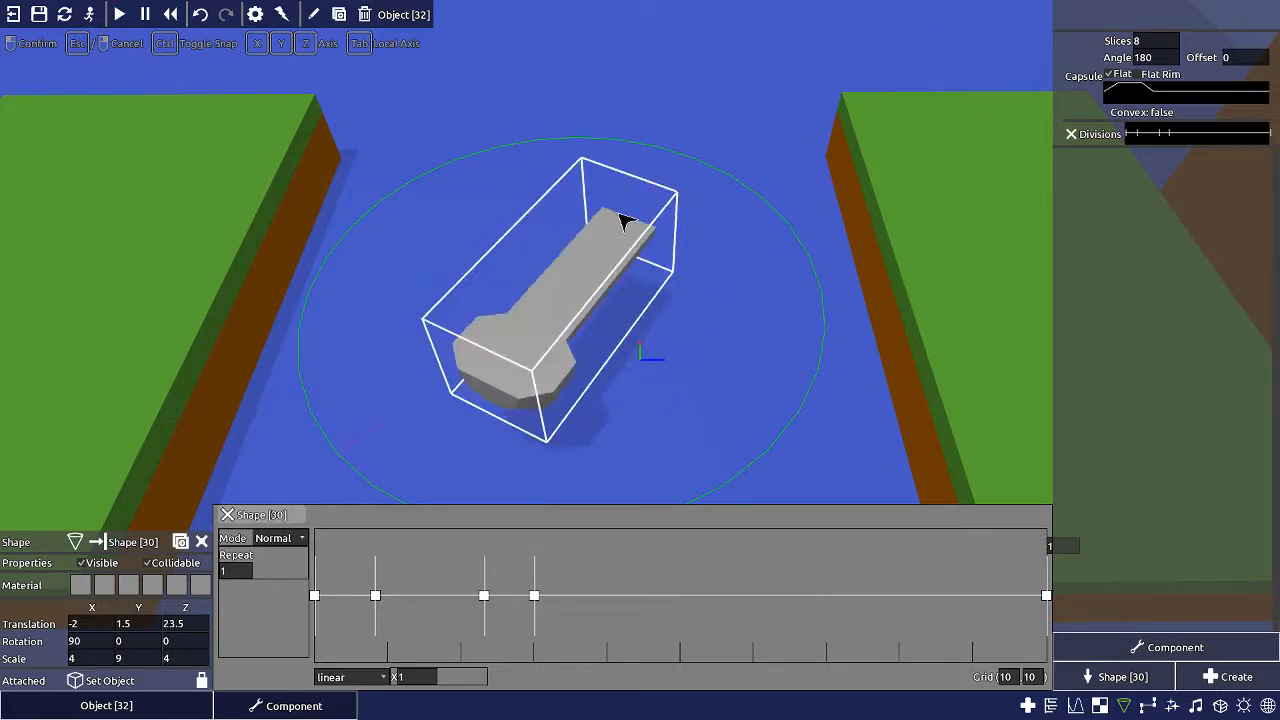
right_click(456, 226)
scroll(565, 377, "up", 2)
middle_click_drag(563, 375, 662, 375)
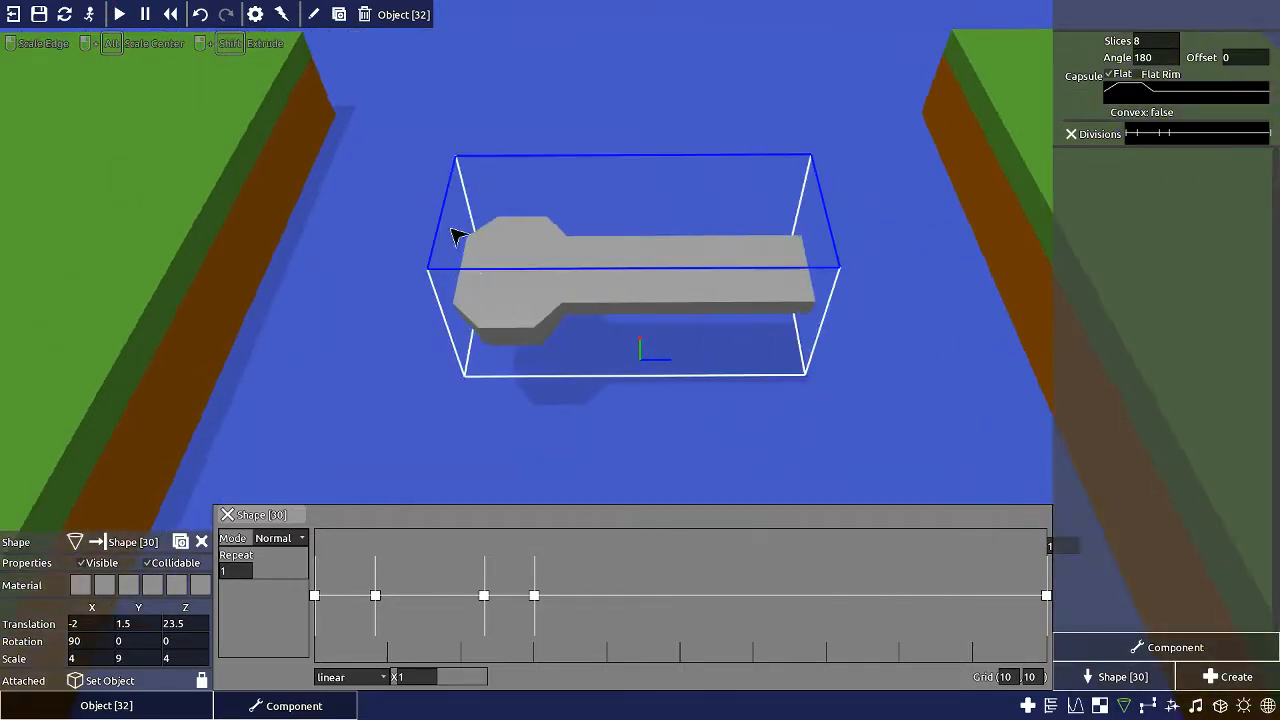
left_click(228, 203)
left_click(532, 284)
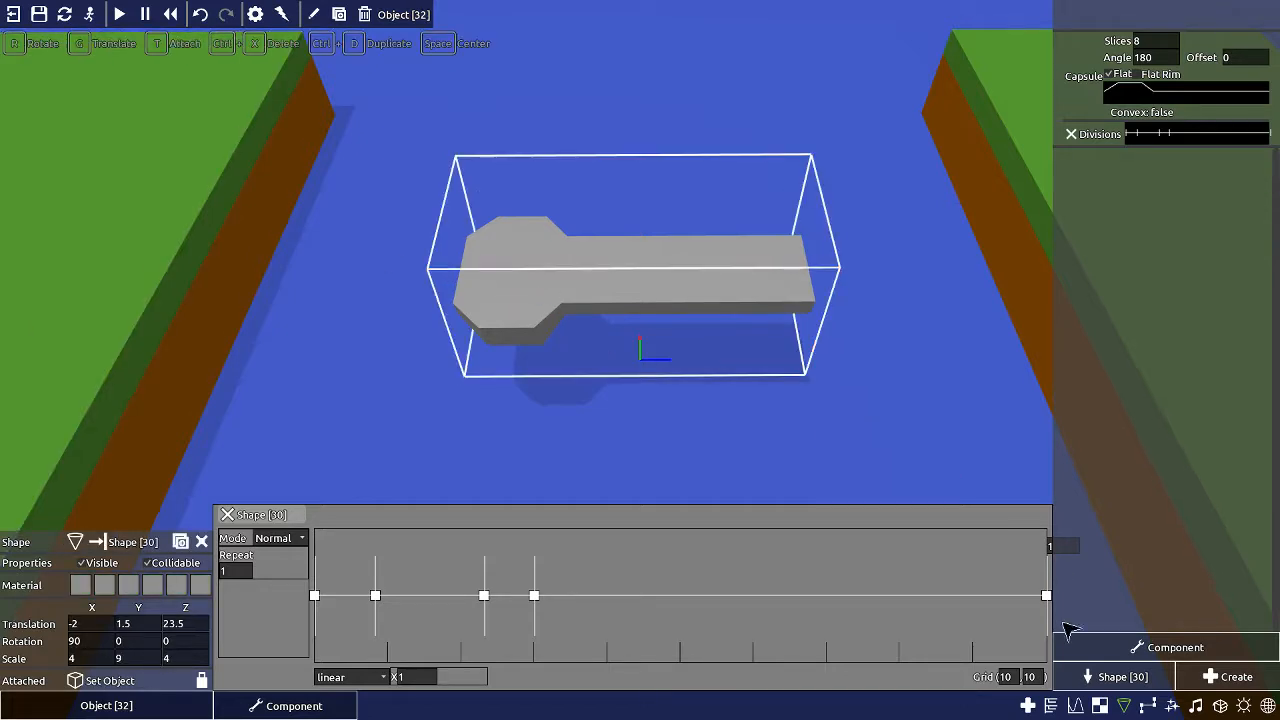
- Place a new Block at X -1, Y 3, Z 8.5 beneath the gray shaft and extend it upward into a pillar with Y scale 9
left_click(1027, 705)
left_click(1101, 248)
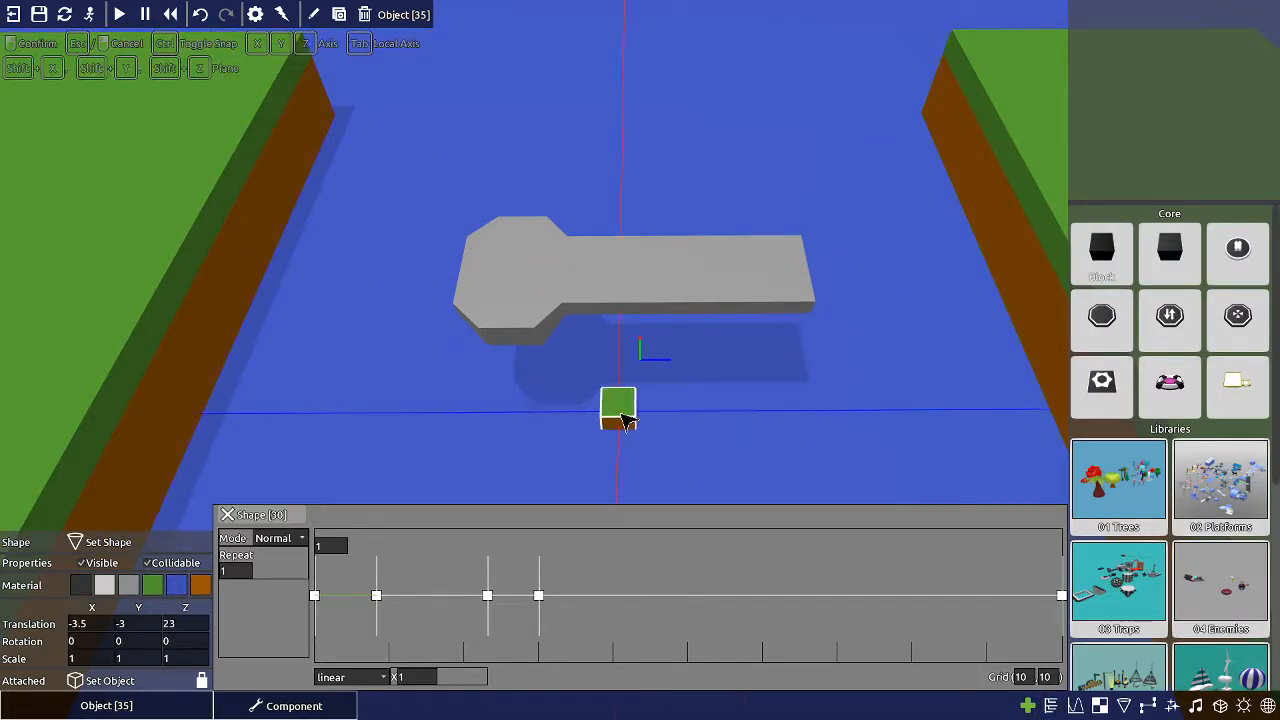
left_click(683, 355)
middle_click_drag(903, 377, 727, 365)
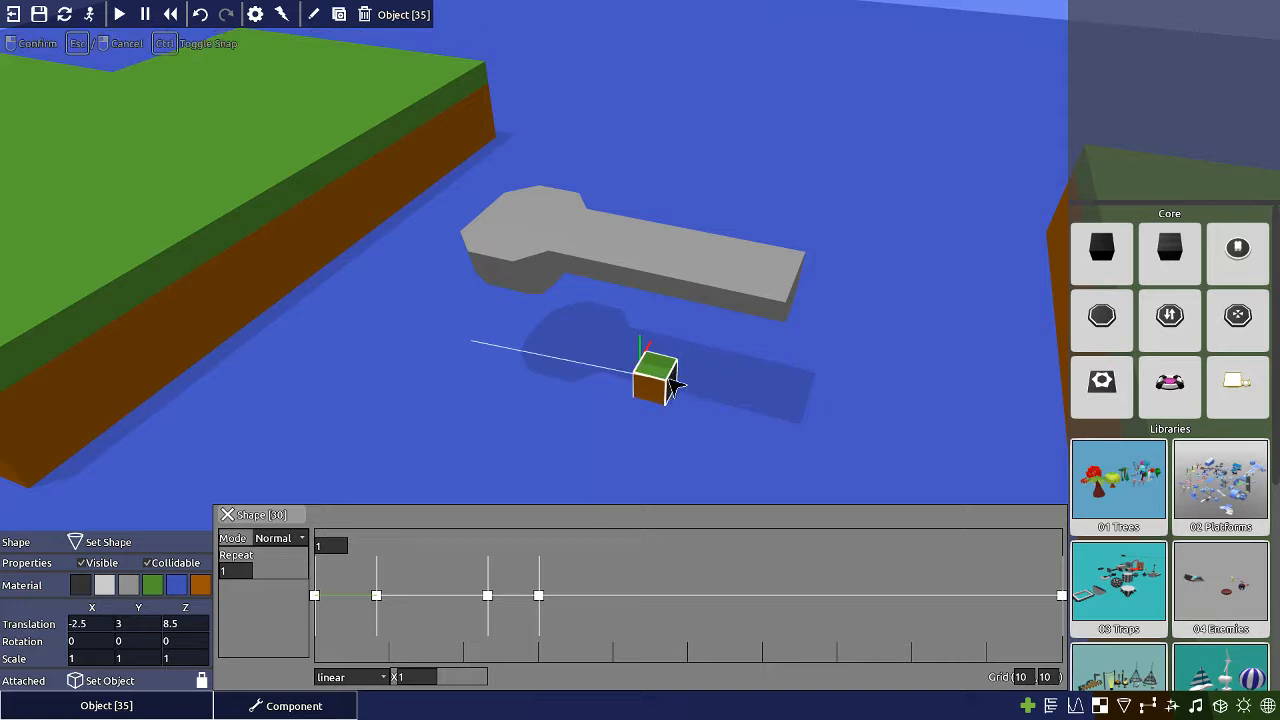
left_click(678, 352)
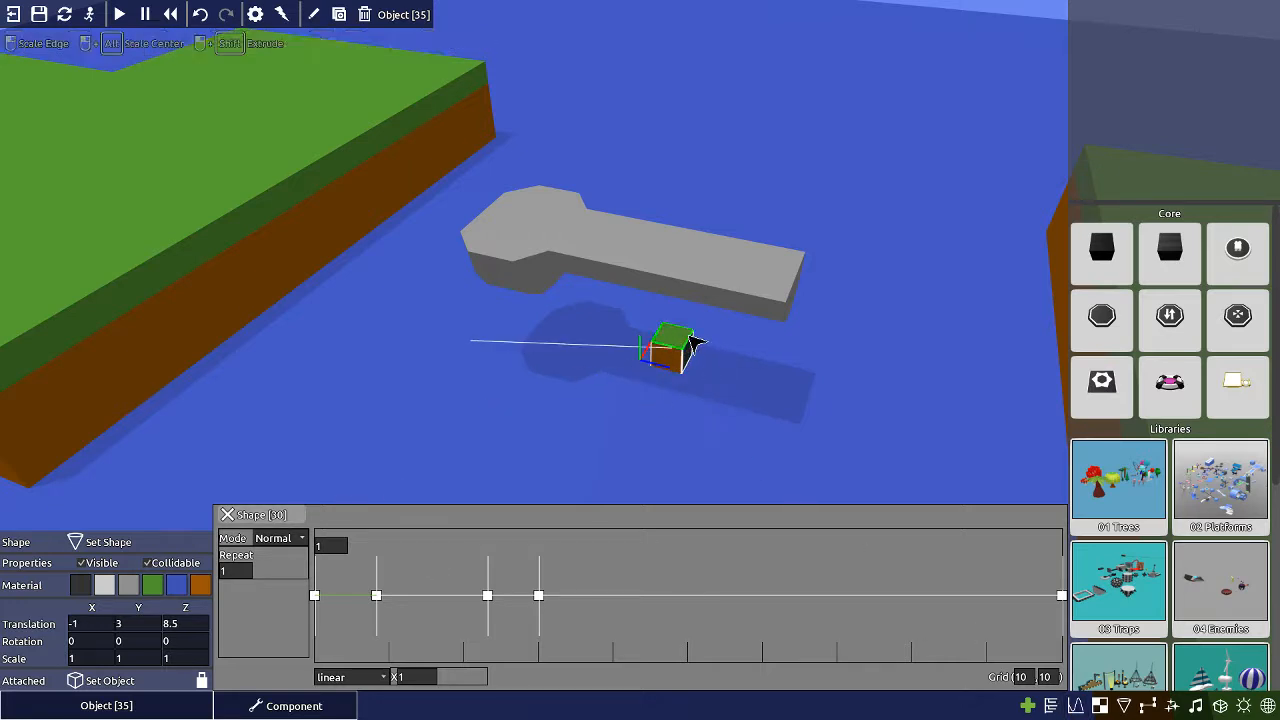
left_click_drag(690, 338, 625, 103)
- Attach the gray capsule object to the pillar block
left_click(610, 248)
middle_click_drag(610, 248, 661, 195)
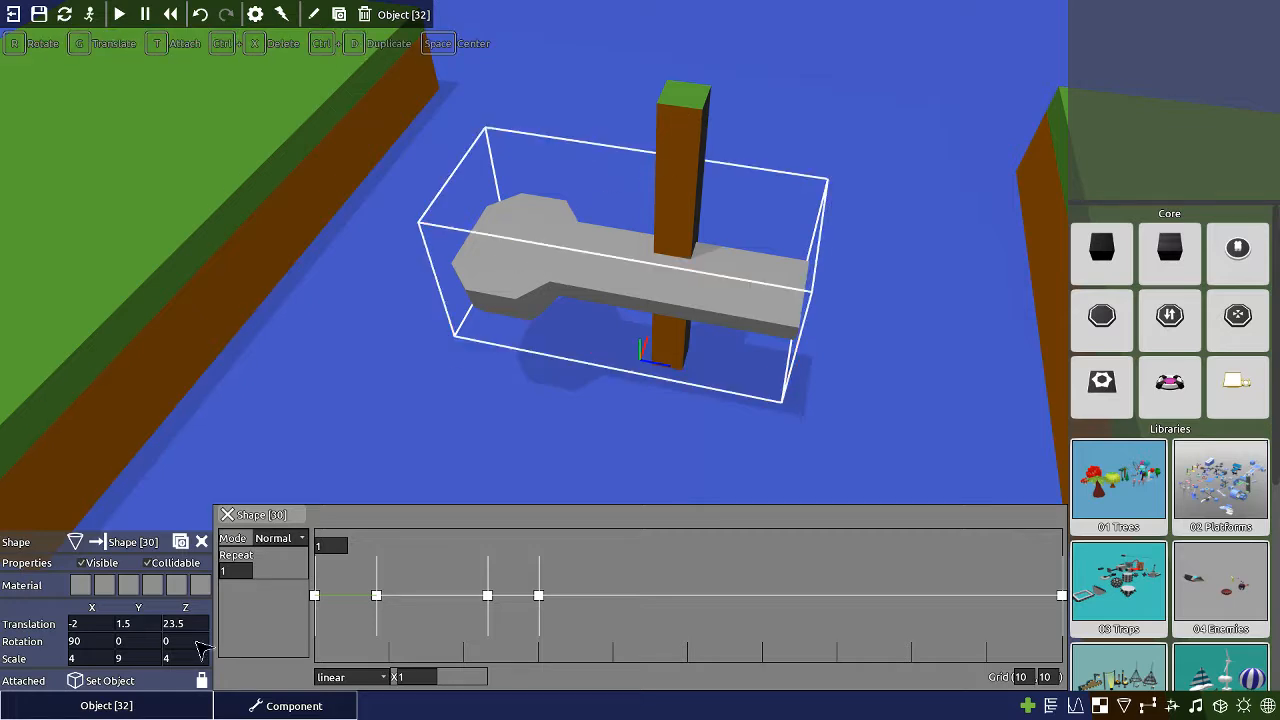
left_click(103, 684)
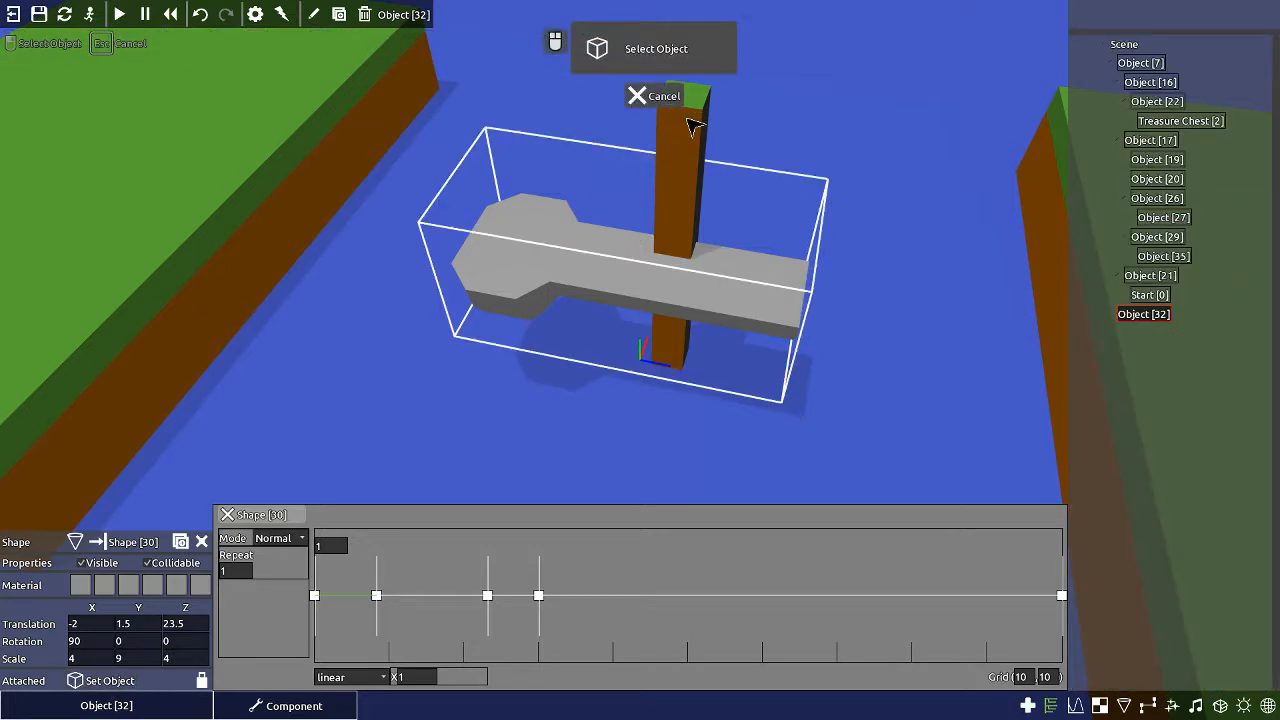
left_click(694, 130)
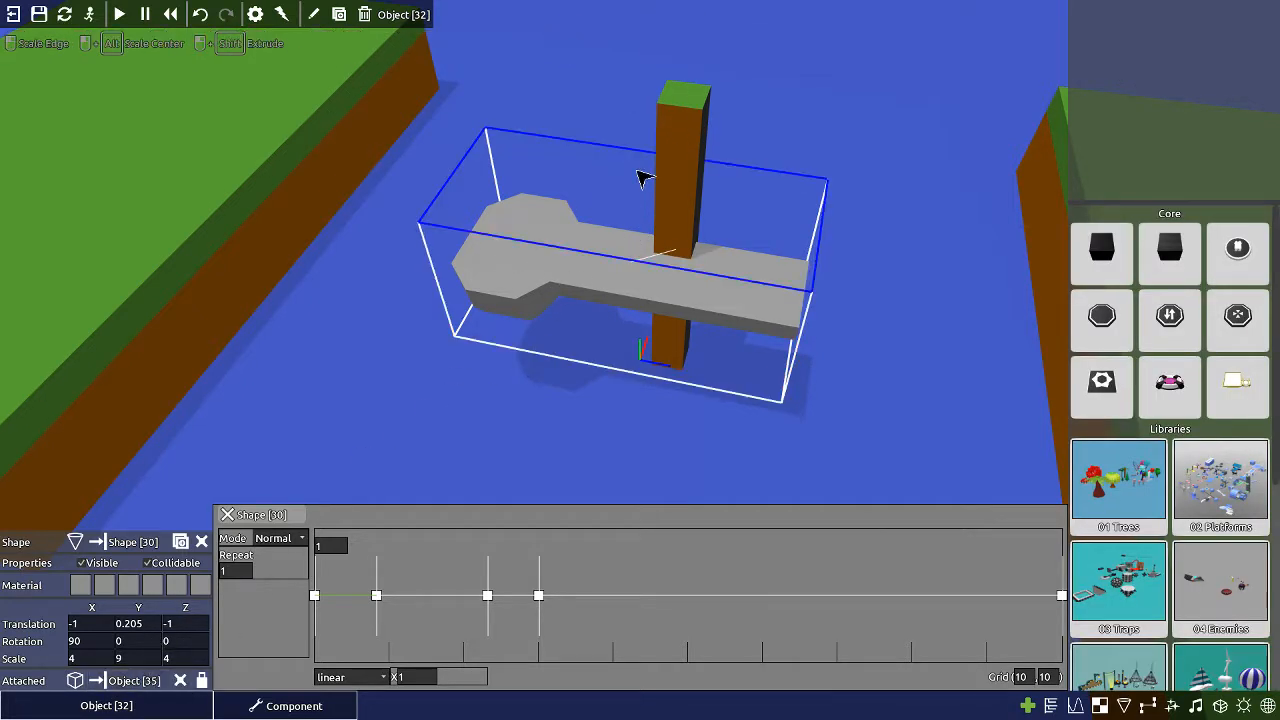
- Try rotating the pillar about its vertical axis together with the attached gray shape
left_click(677, 194)
key("r")
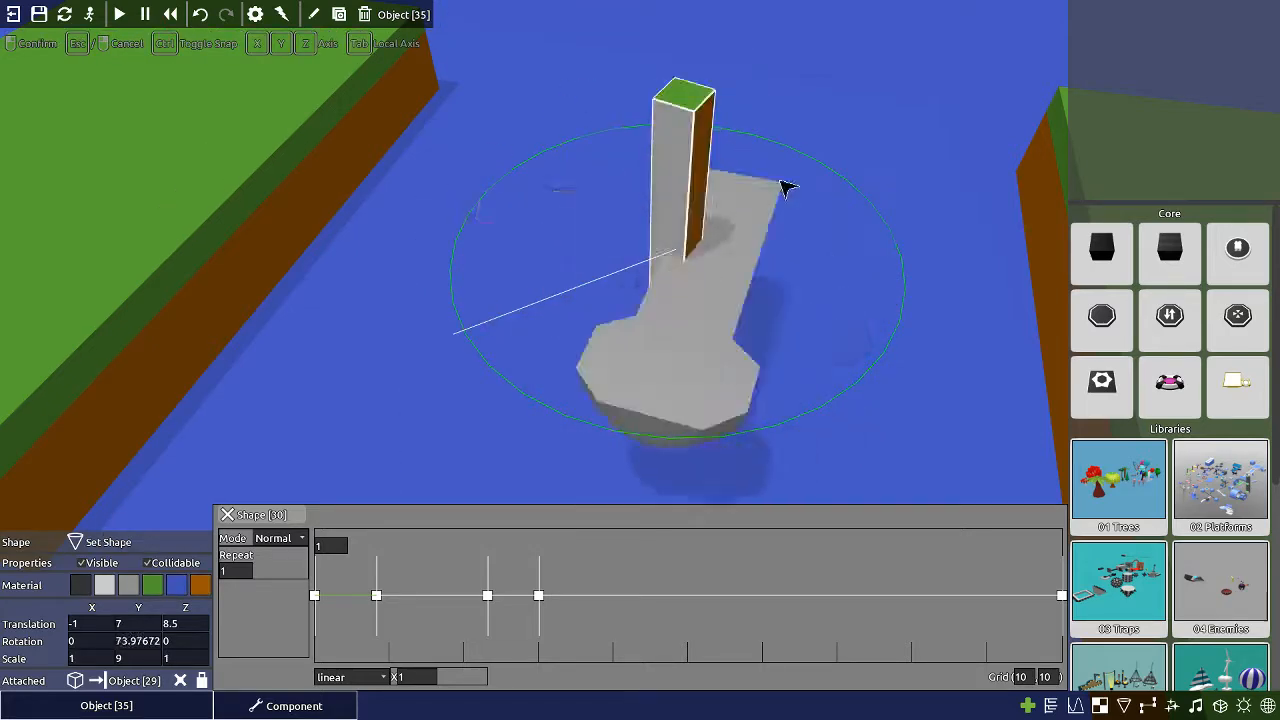
left_click(510, 263)
- Lengthen the gray object to Y scale 12 and shift it to Z 4.218 so the pillar passes through its head
left_click_drag(510, 263, 785, 297)
scroll(782, 289, "down", 3)
middle_click_drag(782, 289, 813, 314)
middle_click_drag(777, 261, 740, 345)
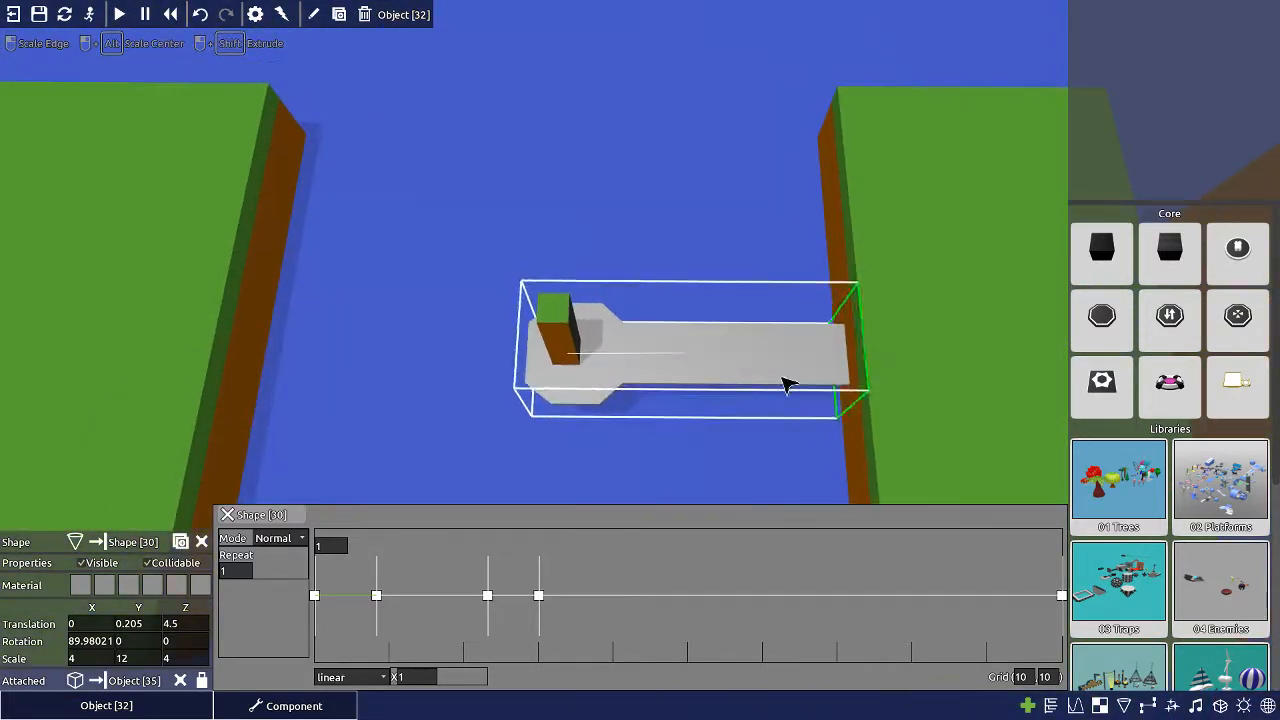
left_click_drag(786, 380, 690, 358)
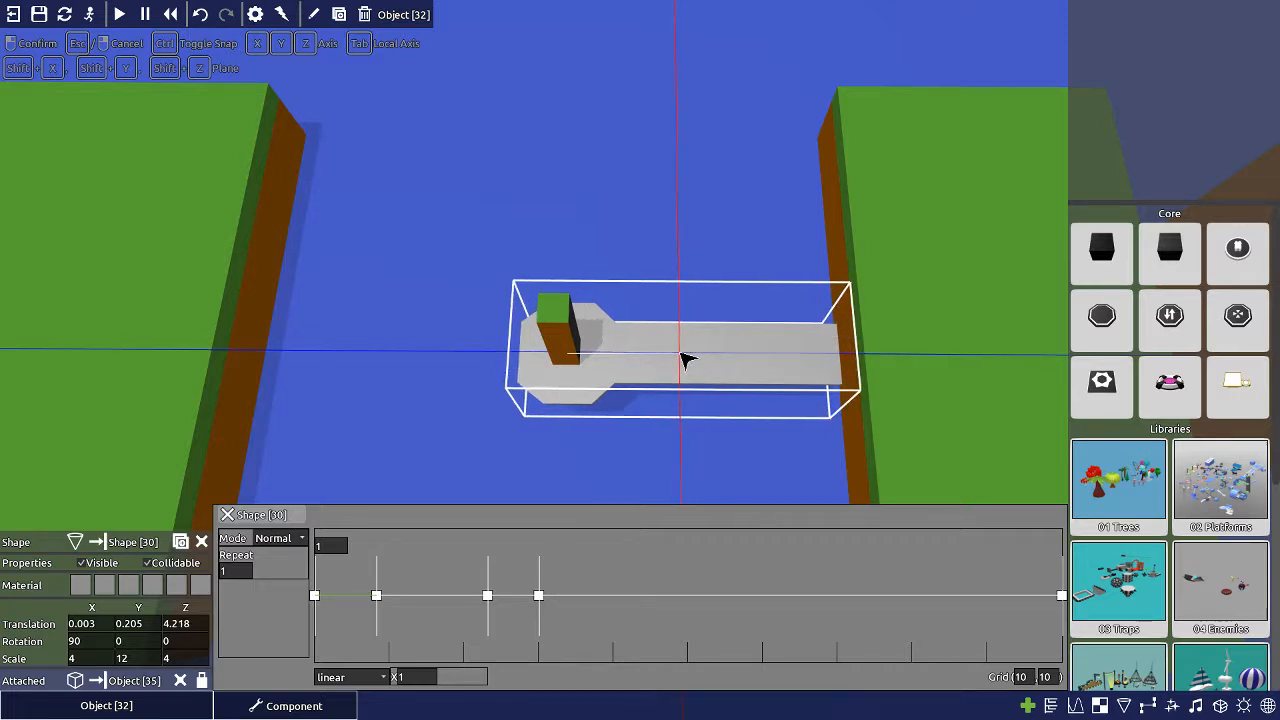
left_click(682, 354)
- Try rotating the pillar to swing the gray arm around its head
middle_click_drag(682, 356, 592, 325)
left_click(566, 278)
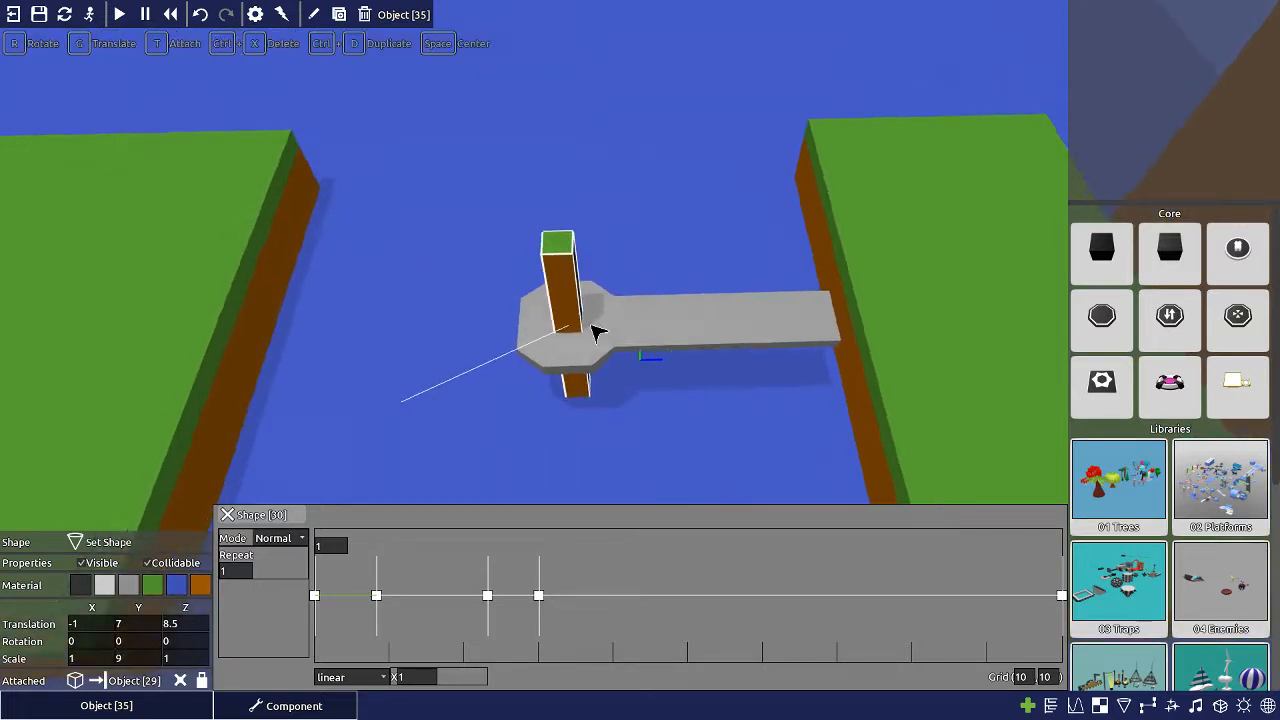
key("r")
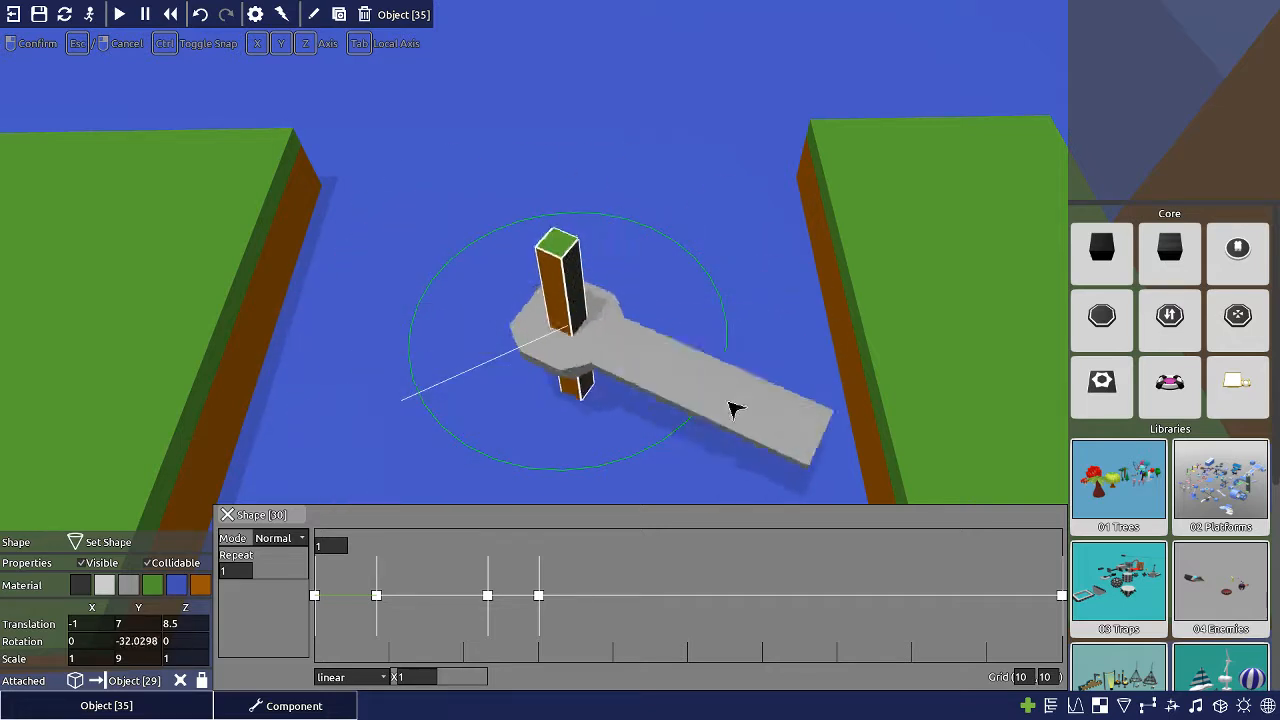
right_click(555, 342)
- Move the pillar with its attached arm along the Z axis to Z 7.308, centering it between the grass platforms
key("g")
key("x")
key("z")
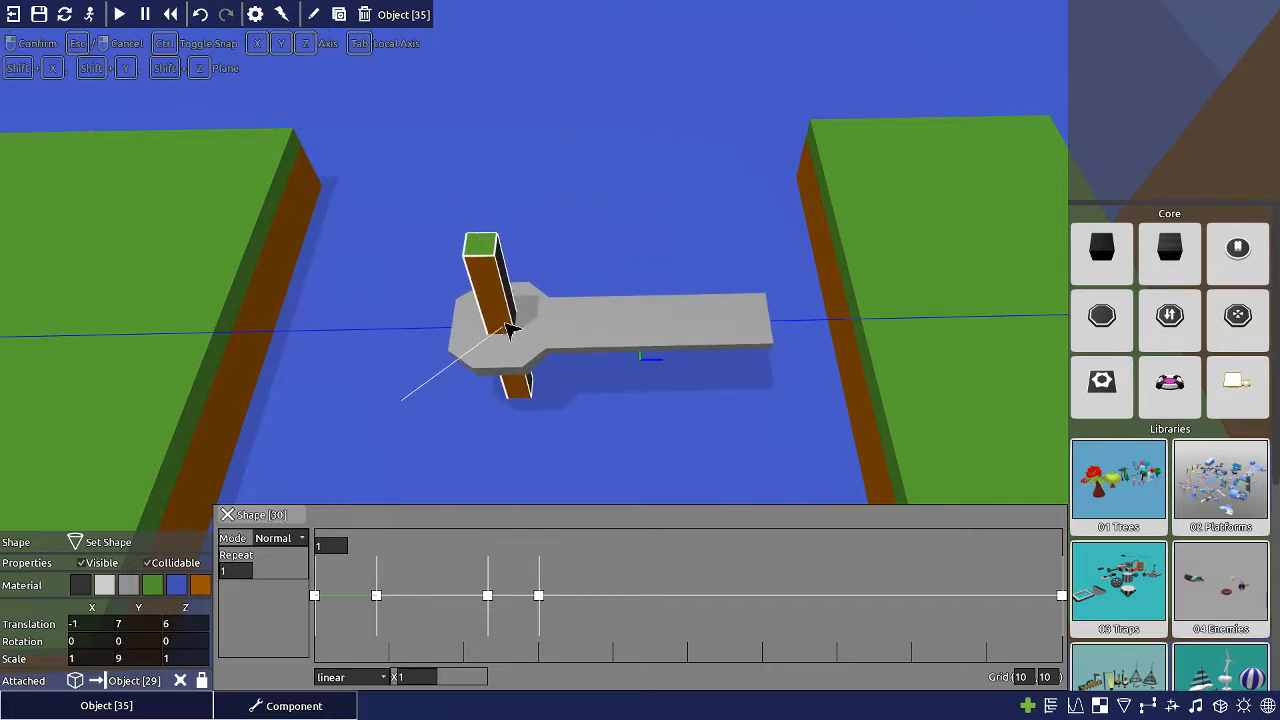
middle_click_drag(538, 318, 268, 457)
middle_click_drag(493, 423, 482, 460)
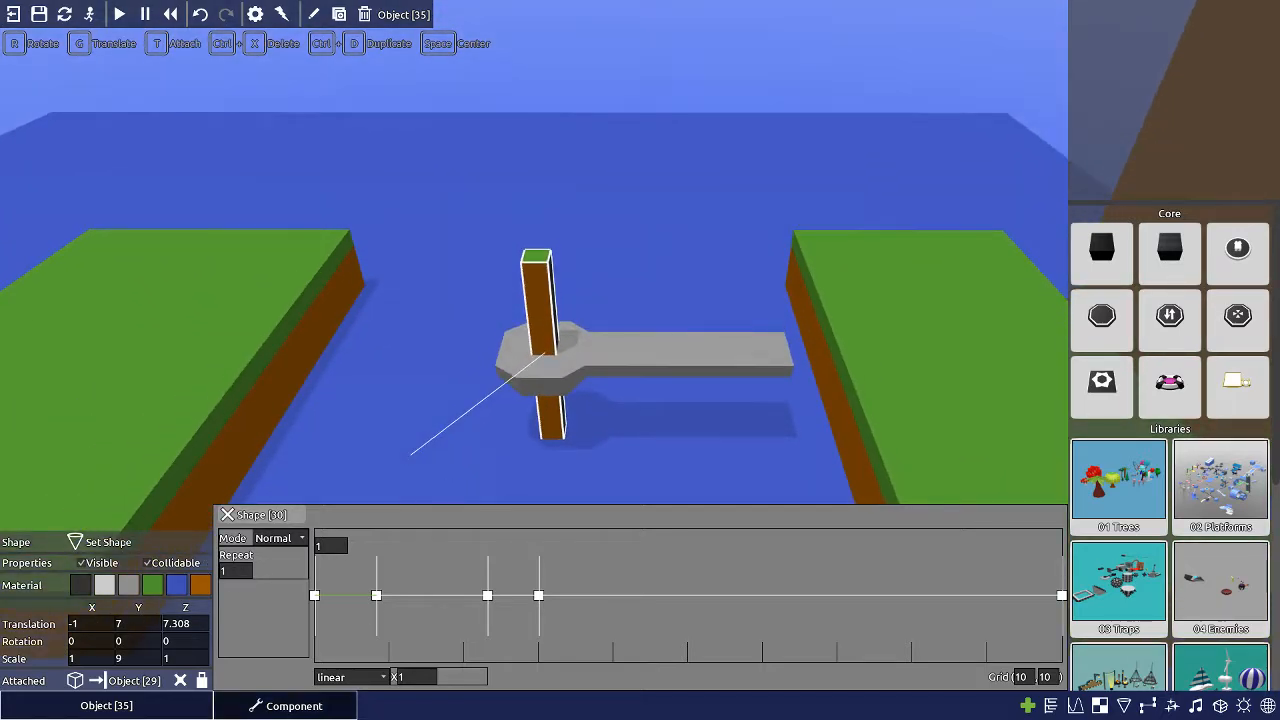
- Close the Divisions curve editor, add a Spin component to the pillar, and assign a new timeline to it
left_click(227, 515)
middle_click_drag(549, 363, 580, 337)
key("s")
left_click(290, 706)
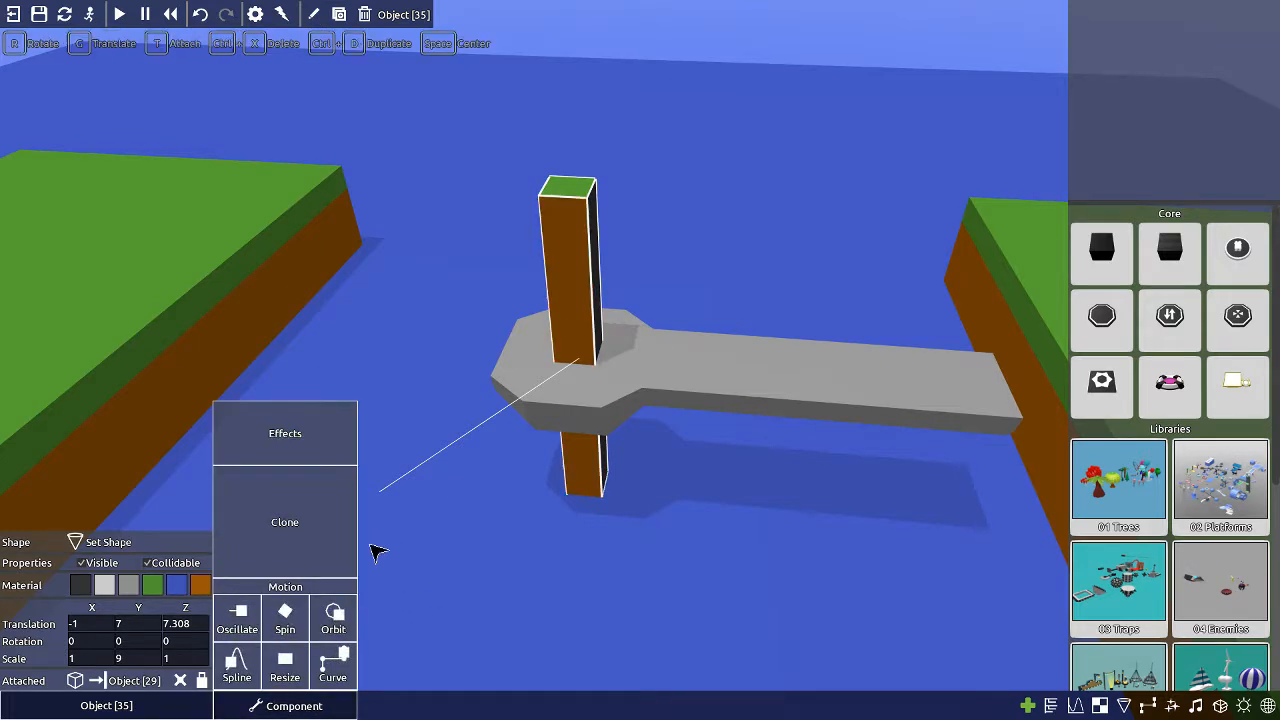
left_click(286, 617)
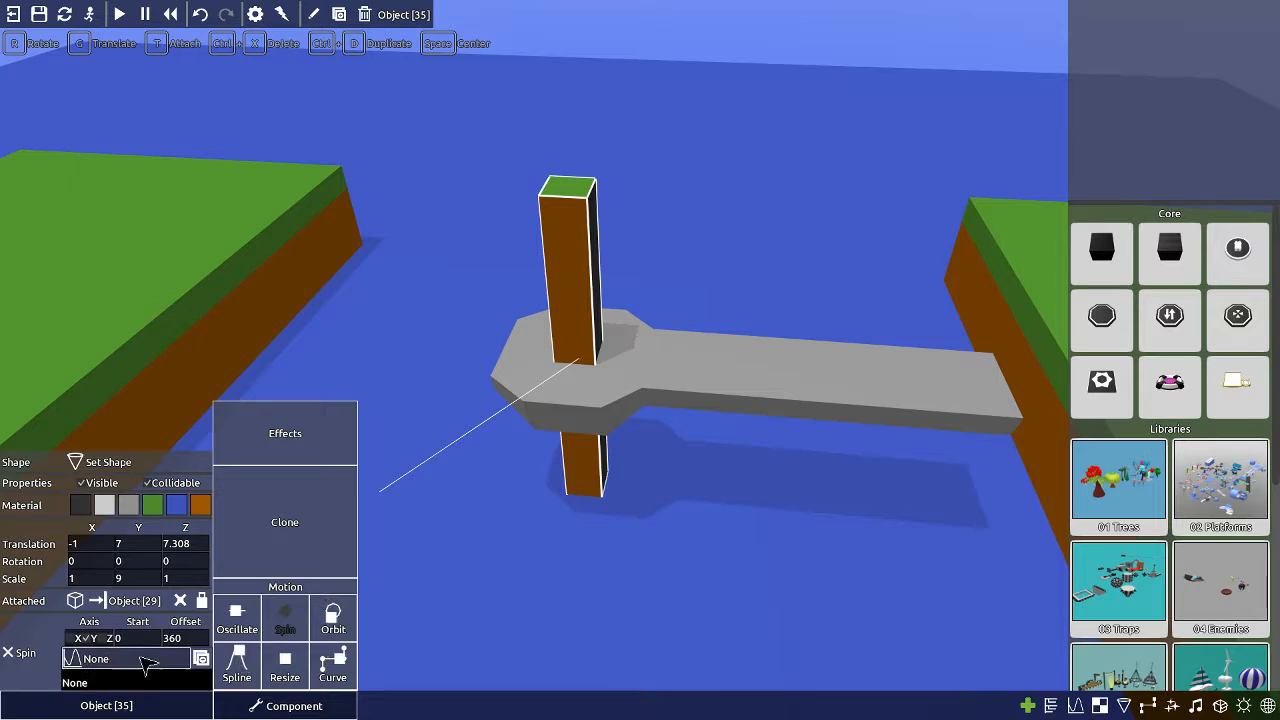
left_click(147, 660)
left_click(1106, 668)
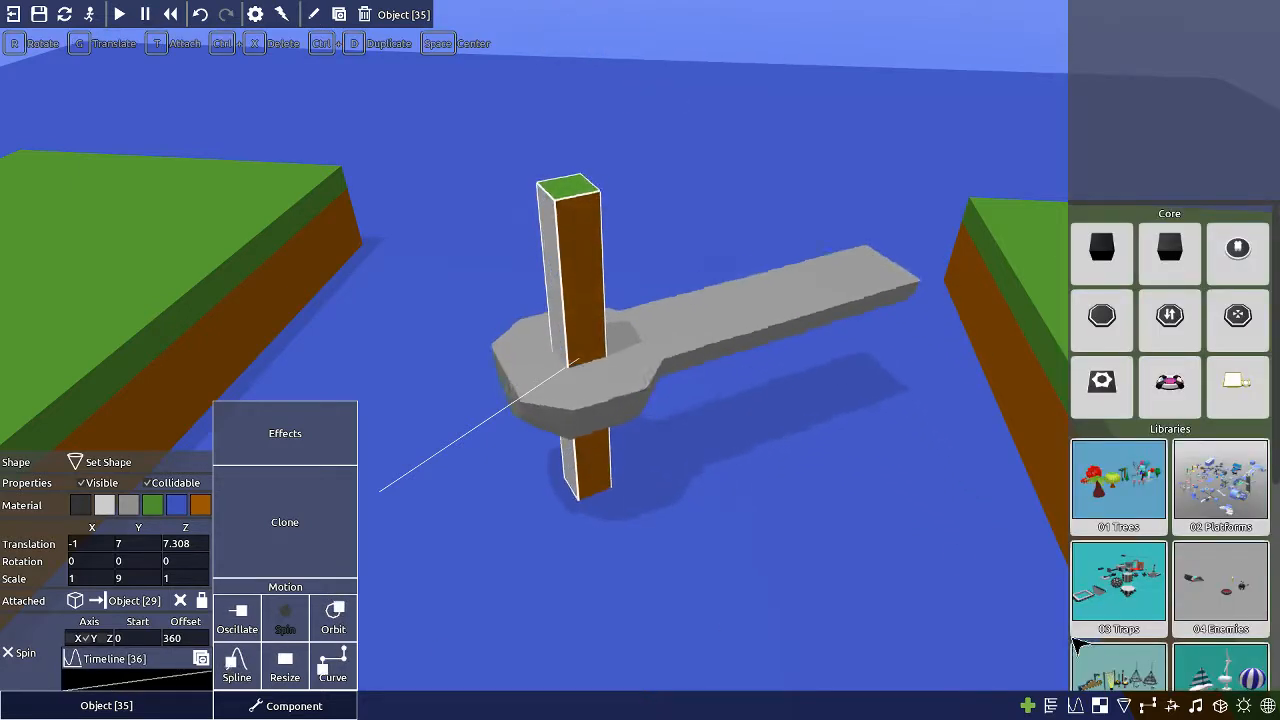
middle_click_drag(385, 330, 349, 290)
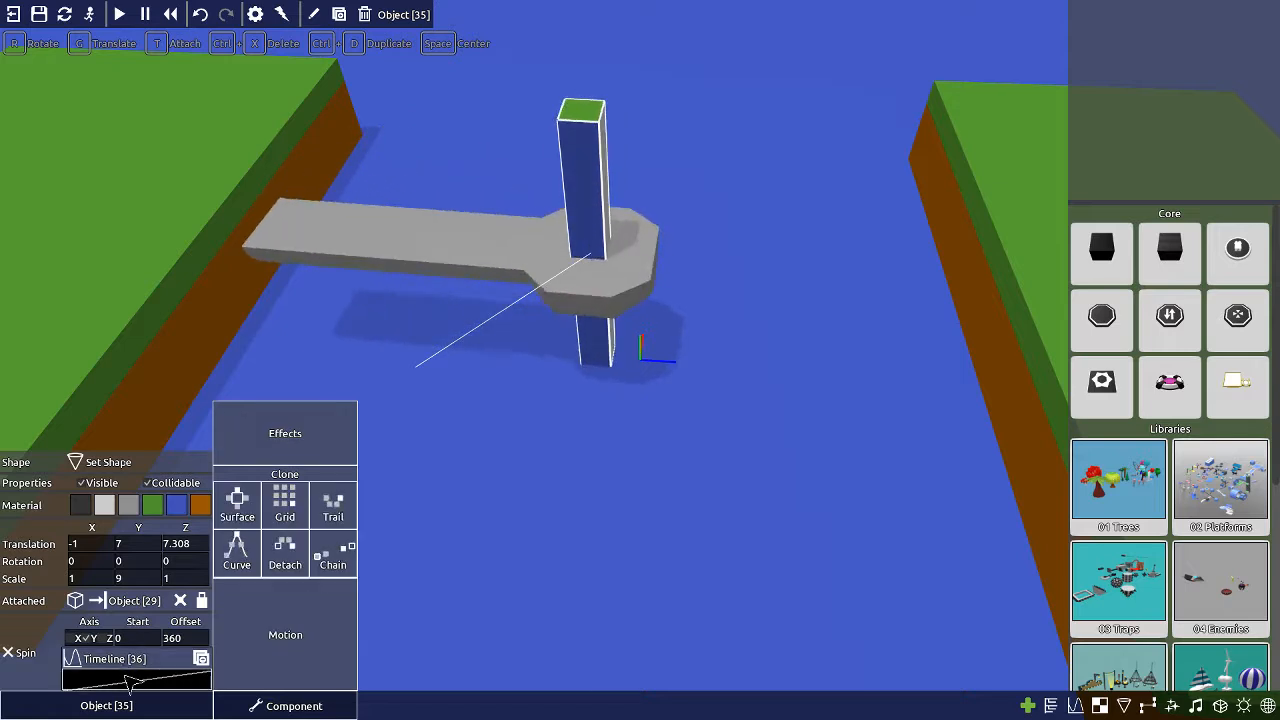
- Open the spin timeline's curve and turn off the pillar's Visible and Collidable properties
left_click(129, 661)
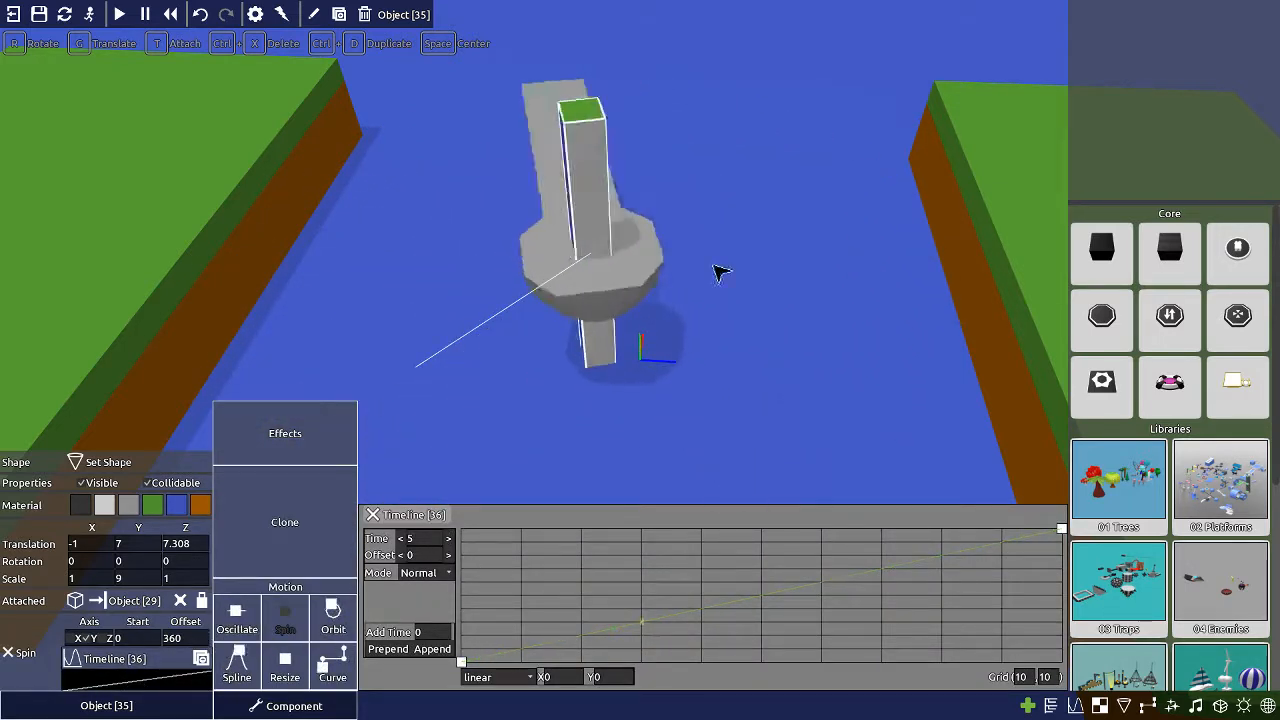
middle_click_drag(720, 272, 535, 345)
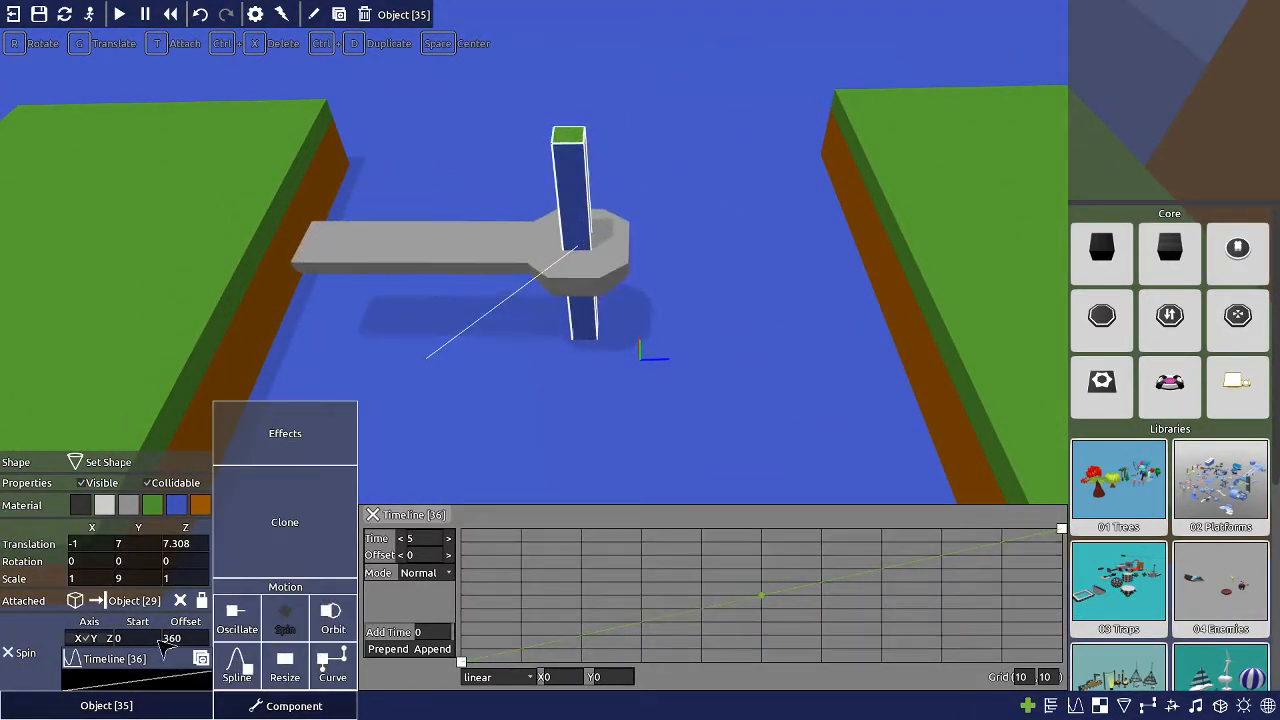
left_click(111, 480)
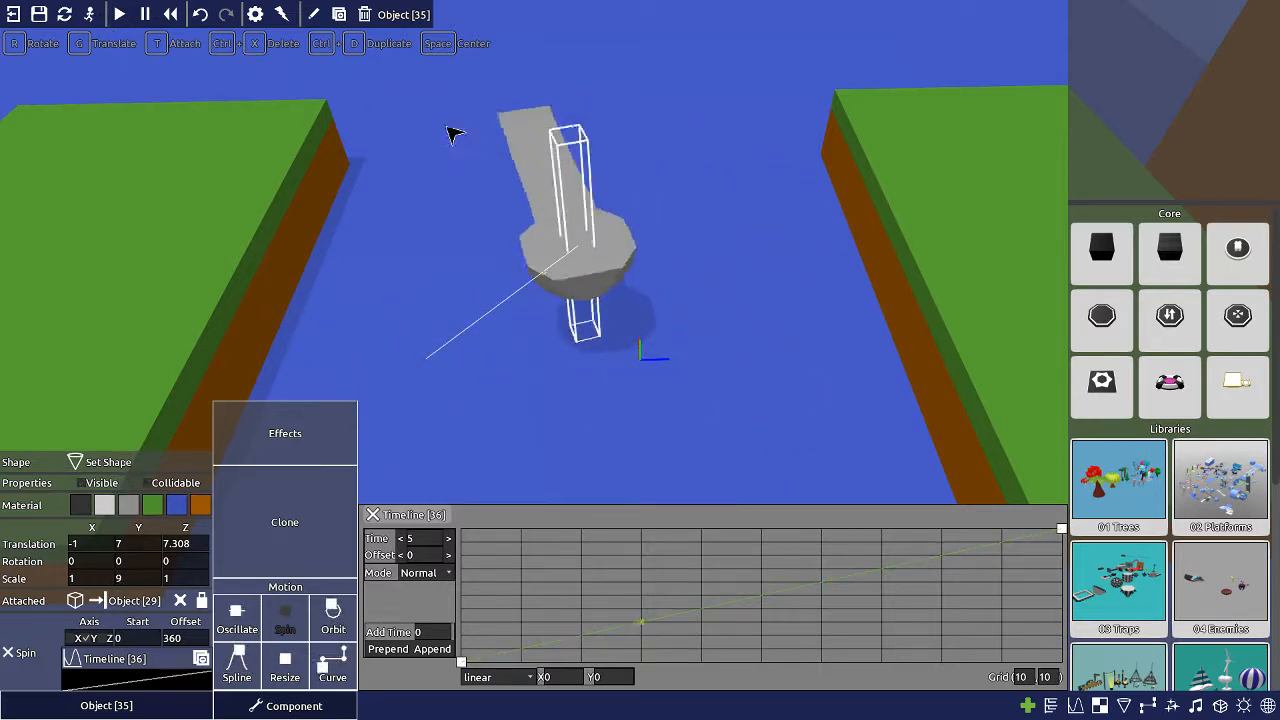
- Practice the level with the character starting on the spinning platform's head, and return to the editor
left_click(90, 15)
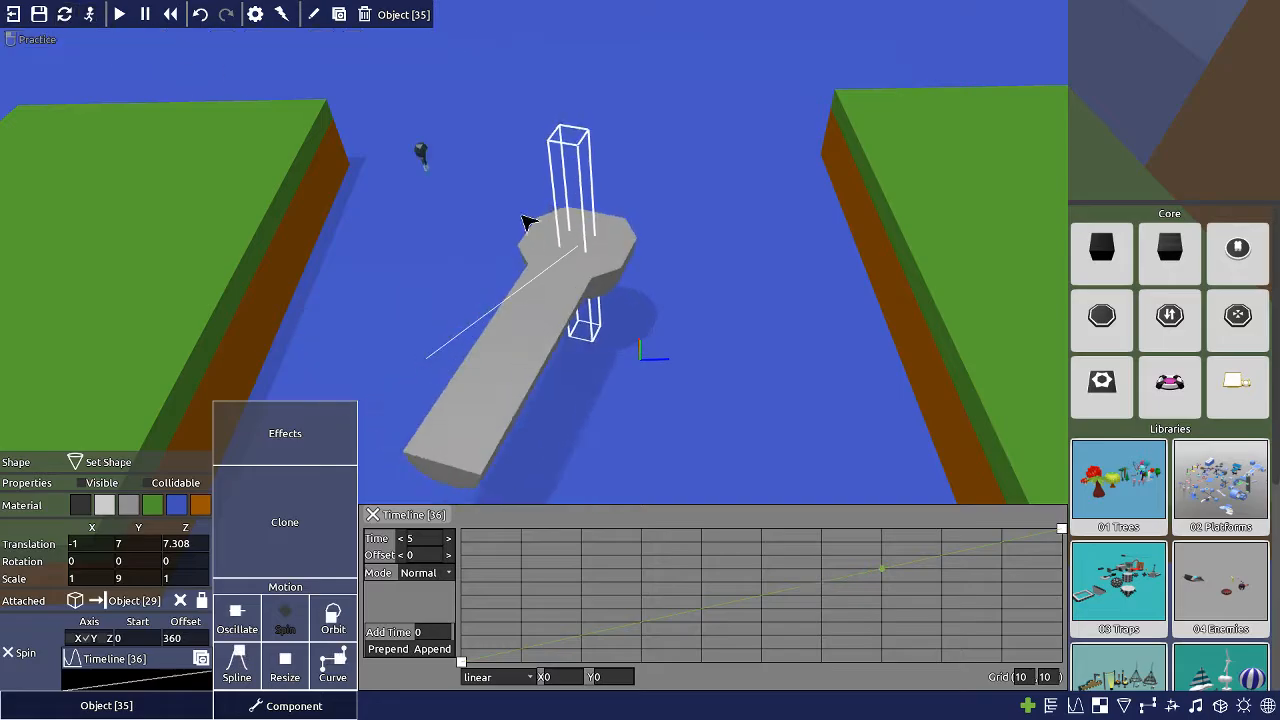
left_click(600, 258)
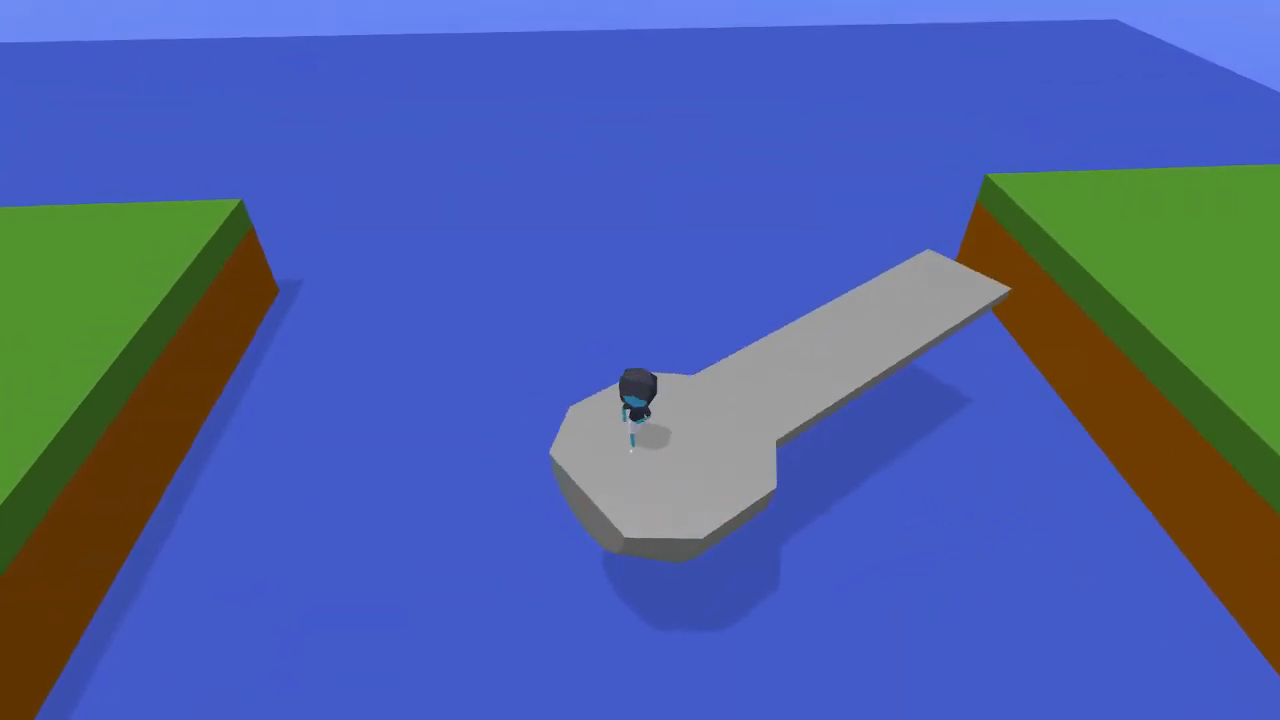
key("Escape")
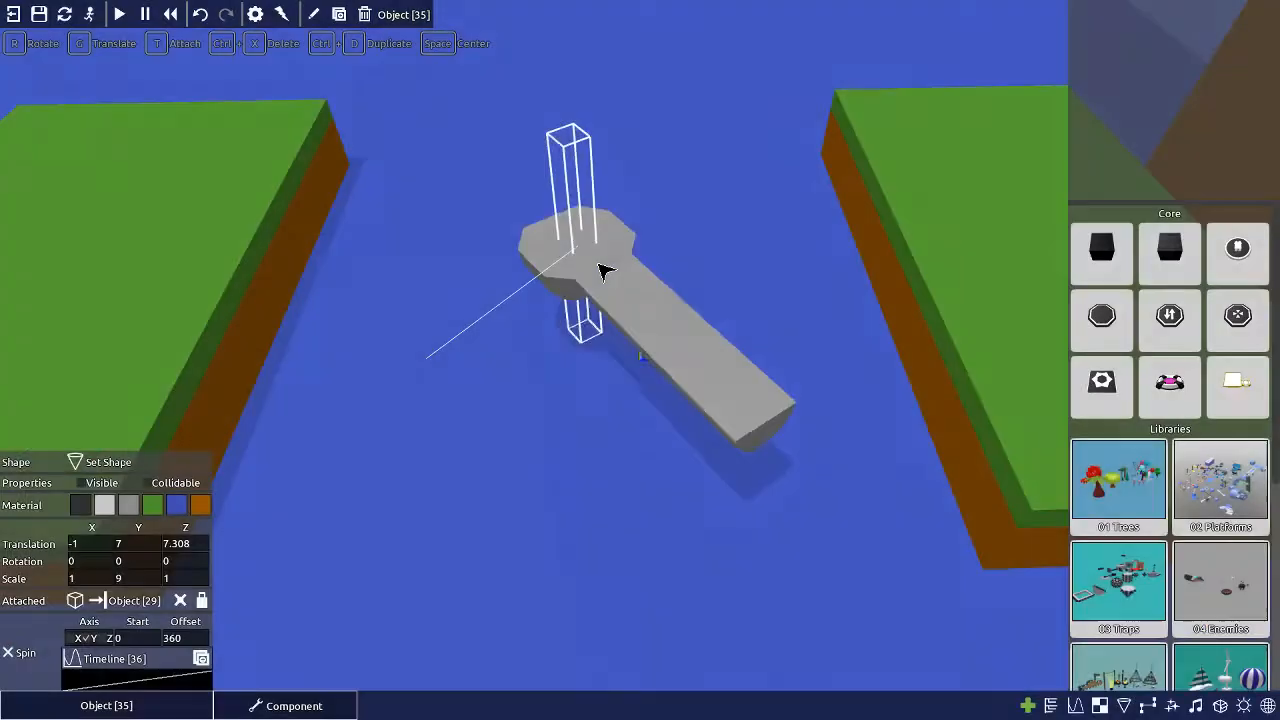
right_click_drag(463, 289, 494, 200)
left_click(500, 204)
right_click_drag(569, 296, 645, 430)
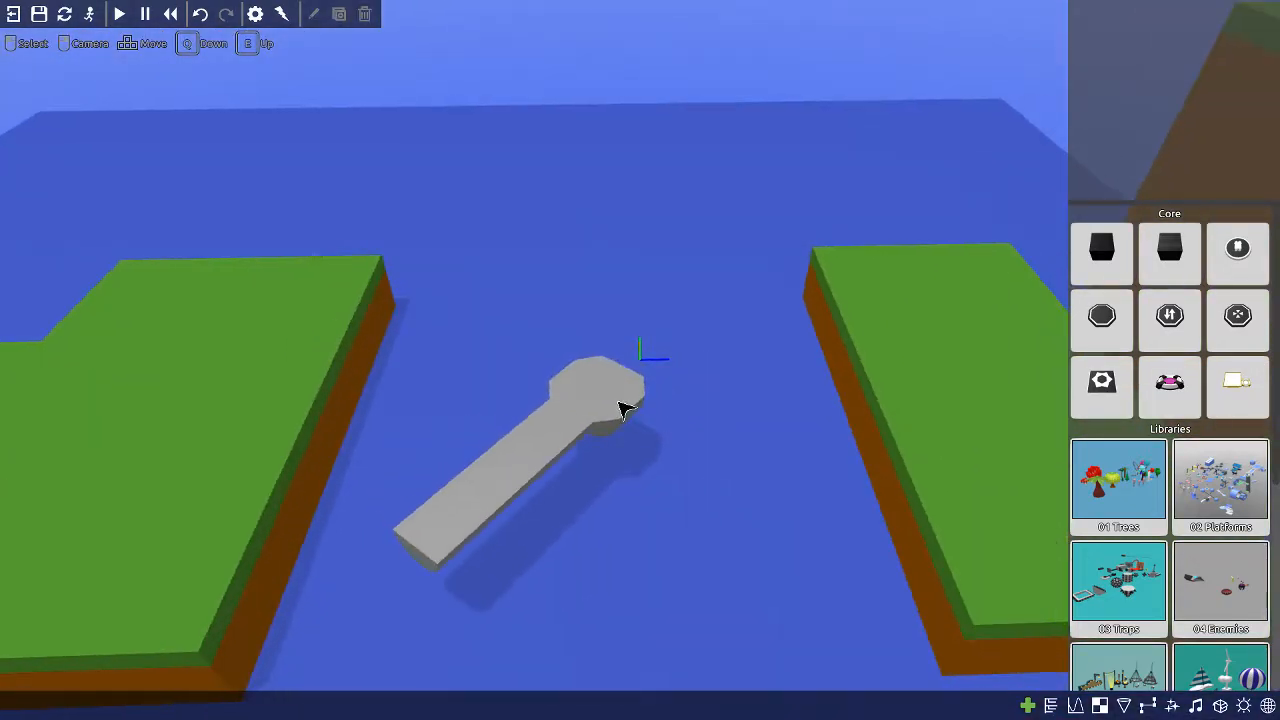
left_click(632, 386)
right_click_drag(632, 386, 603, 106)
left_click(603, 106)
- Add spin timeline points at X 0.2, Y 0; X 0.3, Y 0.5; X 0.6, Y 0.5; and X 0.8, Y 1 for the hidden pillar
left_click(620, 340)
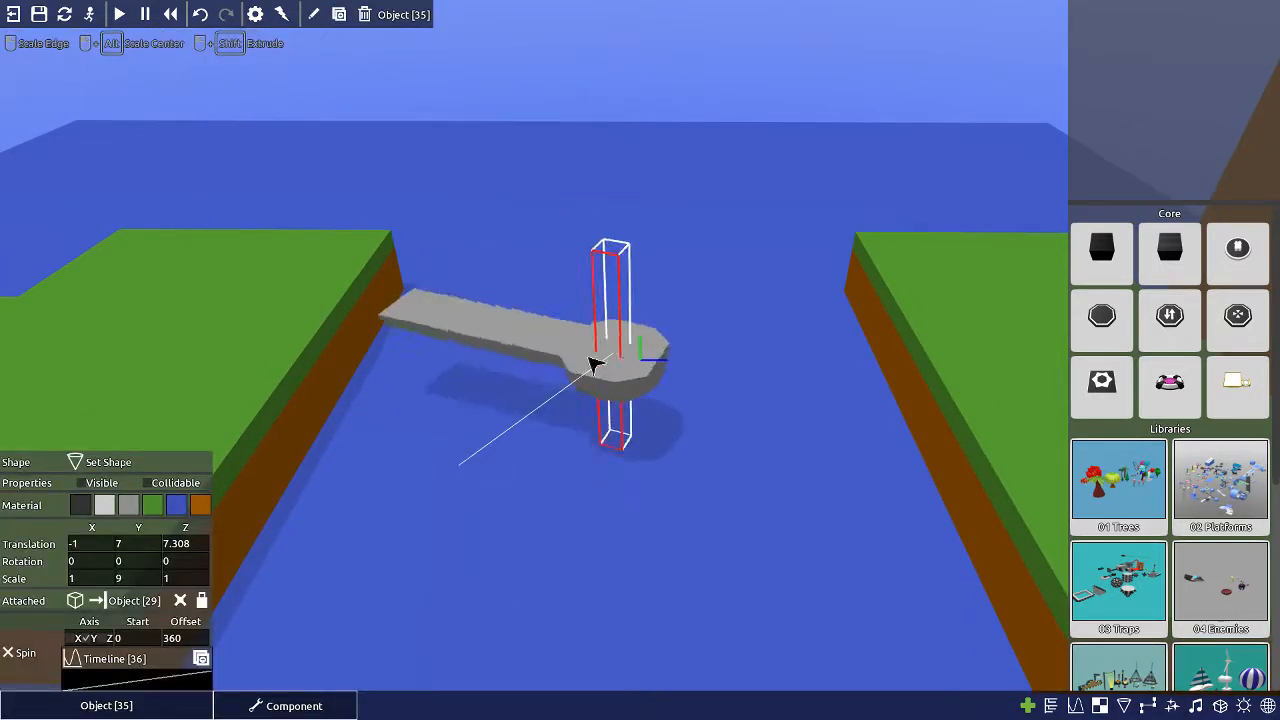
left_click(201, 658)
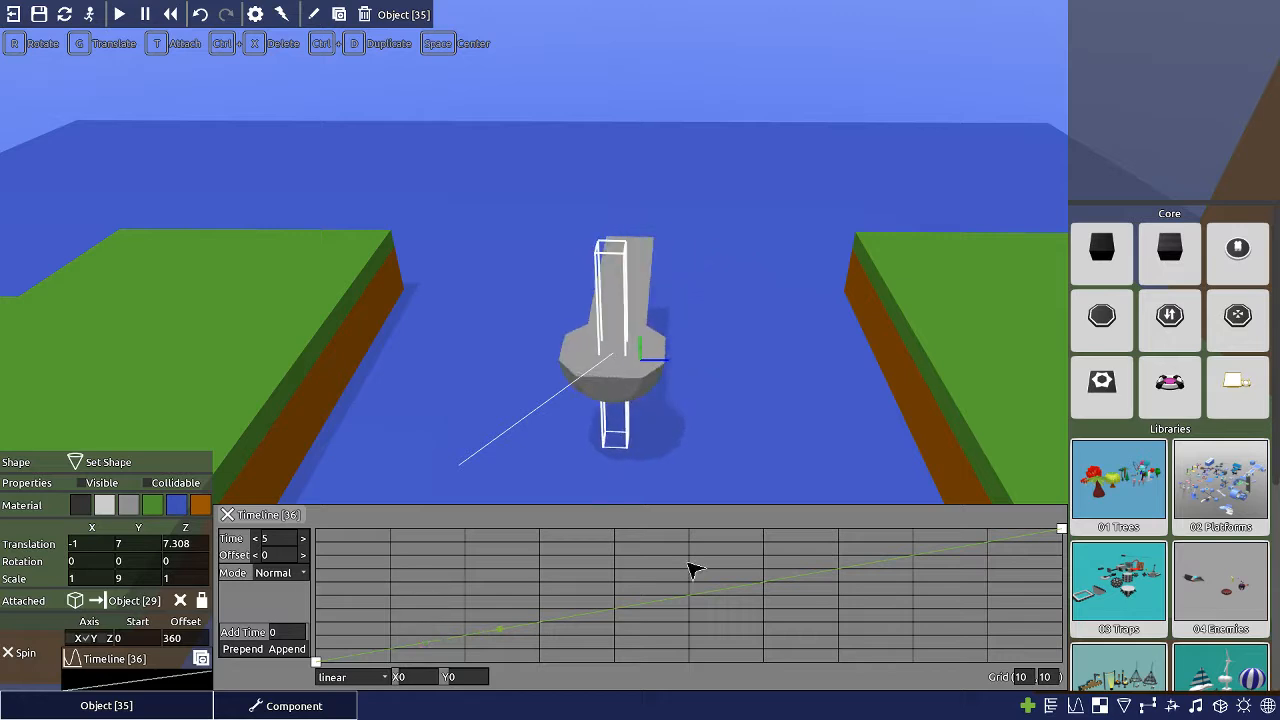
left_click(465, 662)
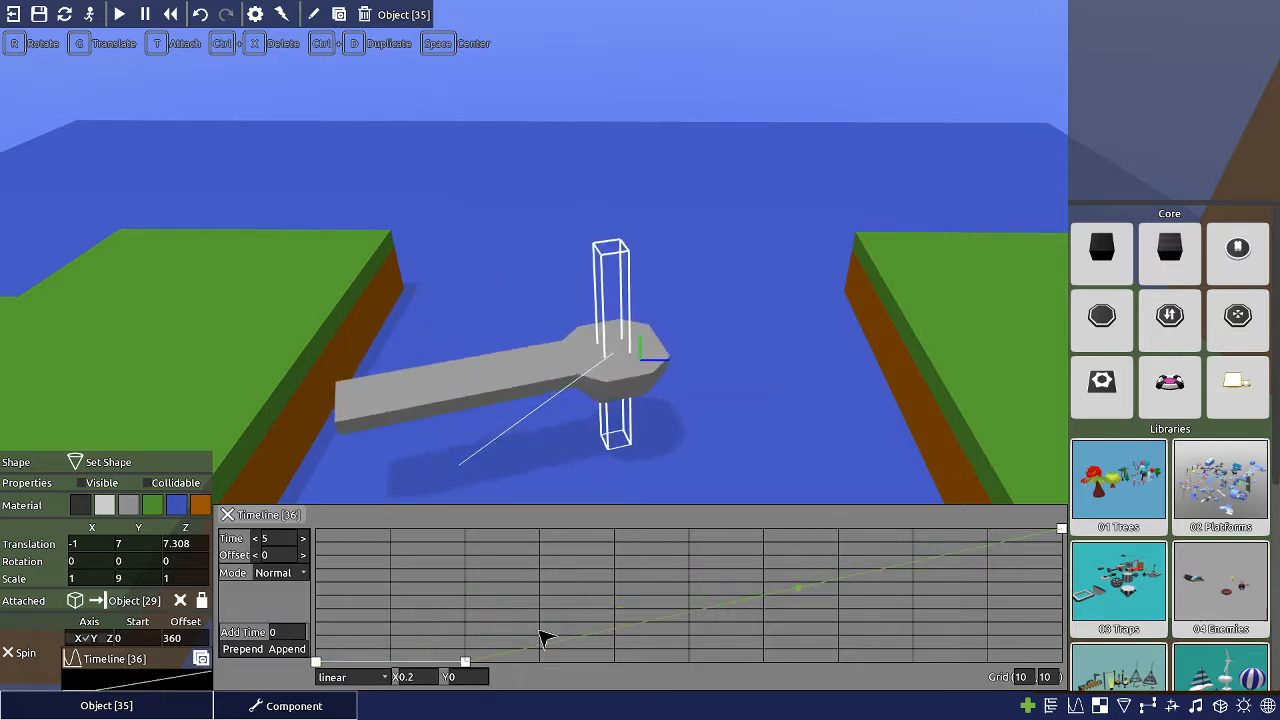
left_click(539, 610)
left_click_drag(550, 604, 551, 598)
left_click(762, 596)
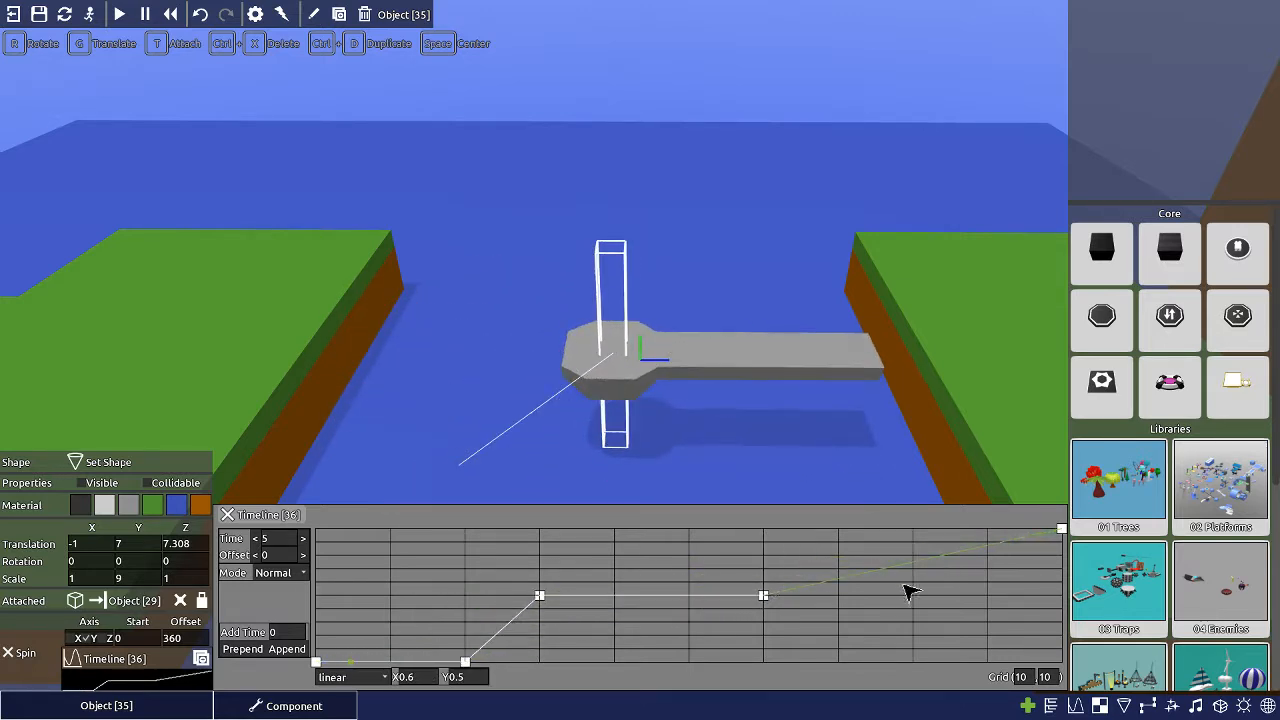
middle_click_drag(868, 371, 865, 363)
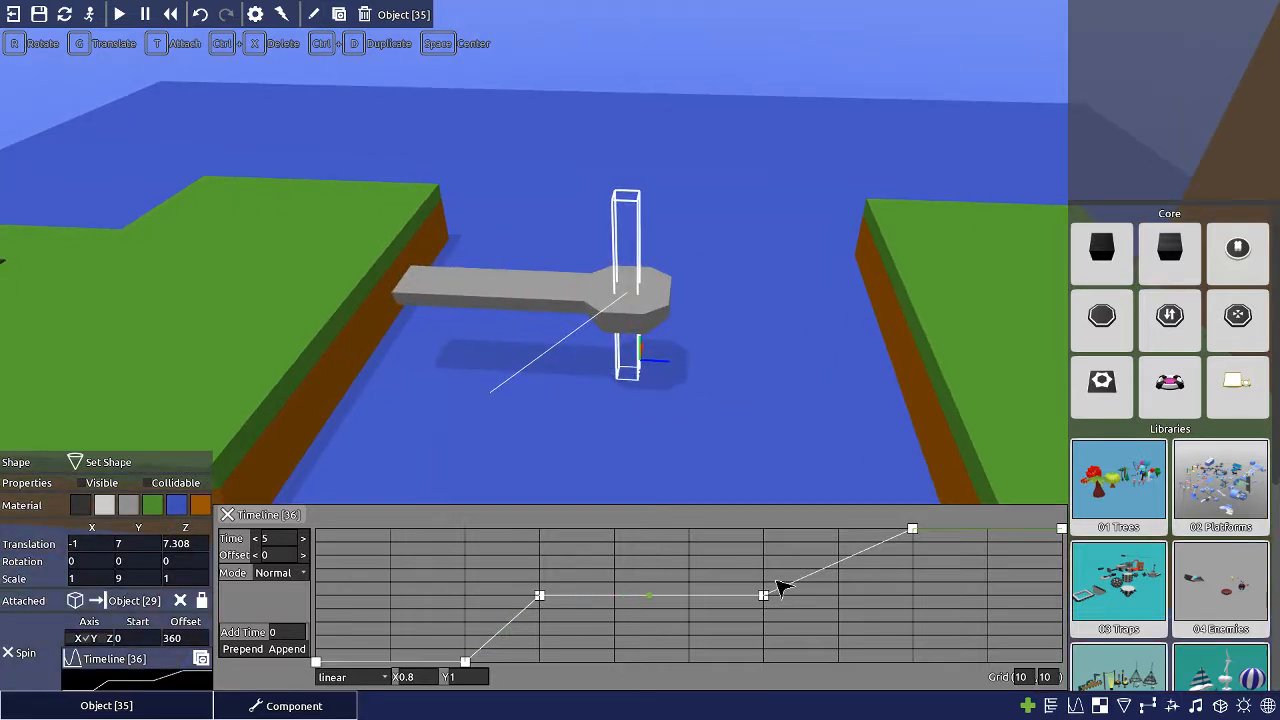
- Move the spin timeline's first half-turn point from X 0.3 to X 0.4 and set the timeline's Time to 12
left_click(540, 597)
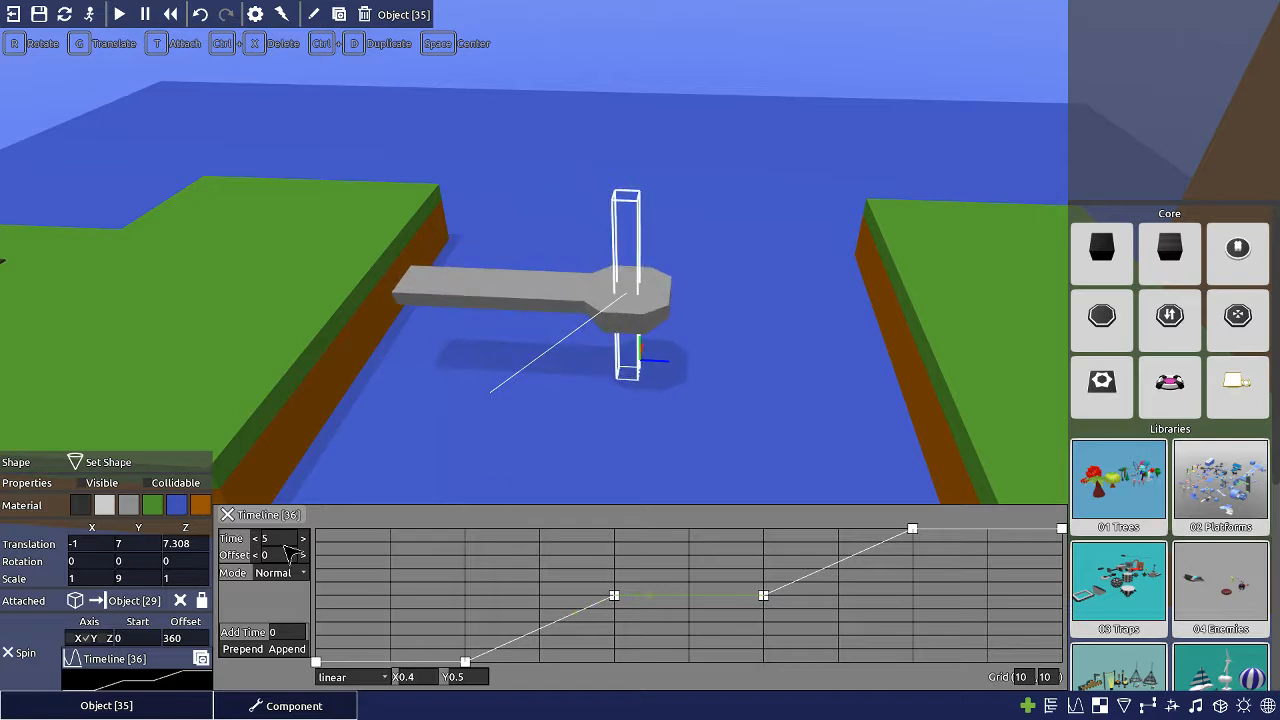
type("12")
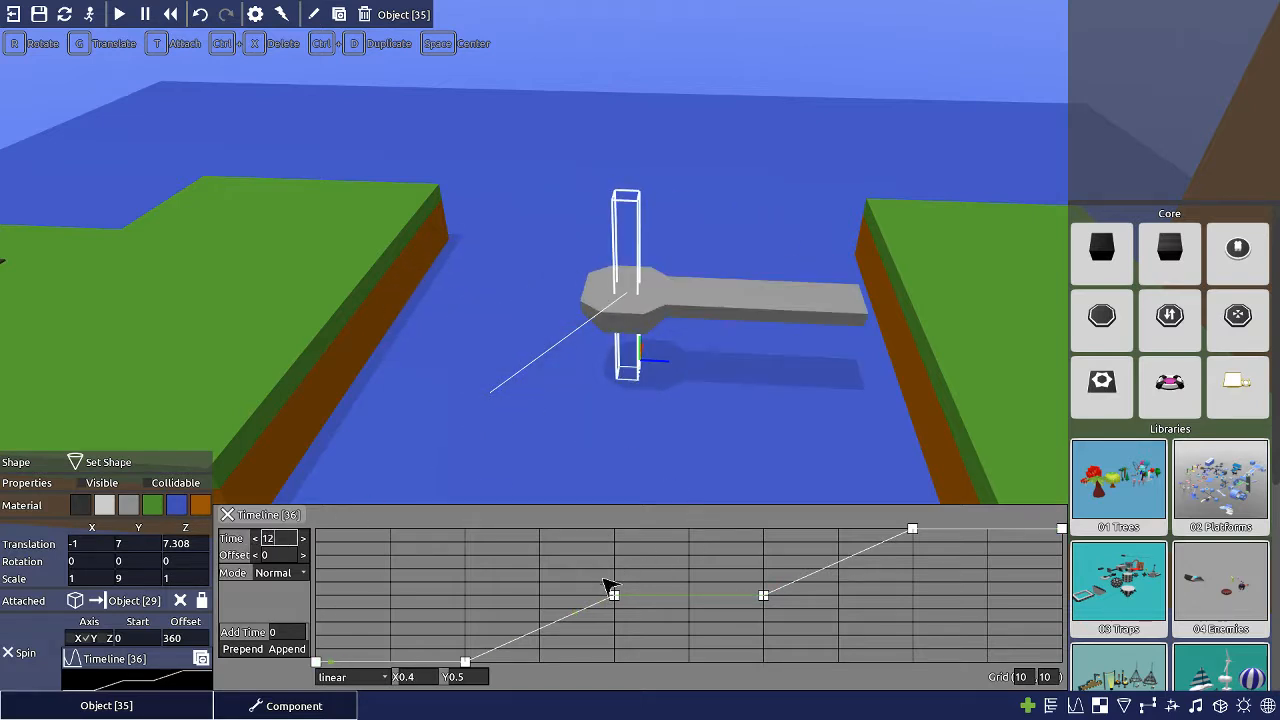
middle_click_drag(672, 314, 705, 410)
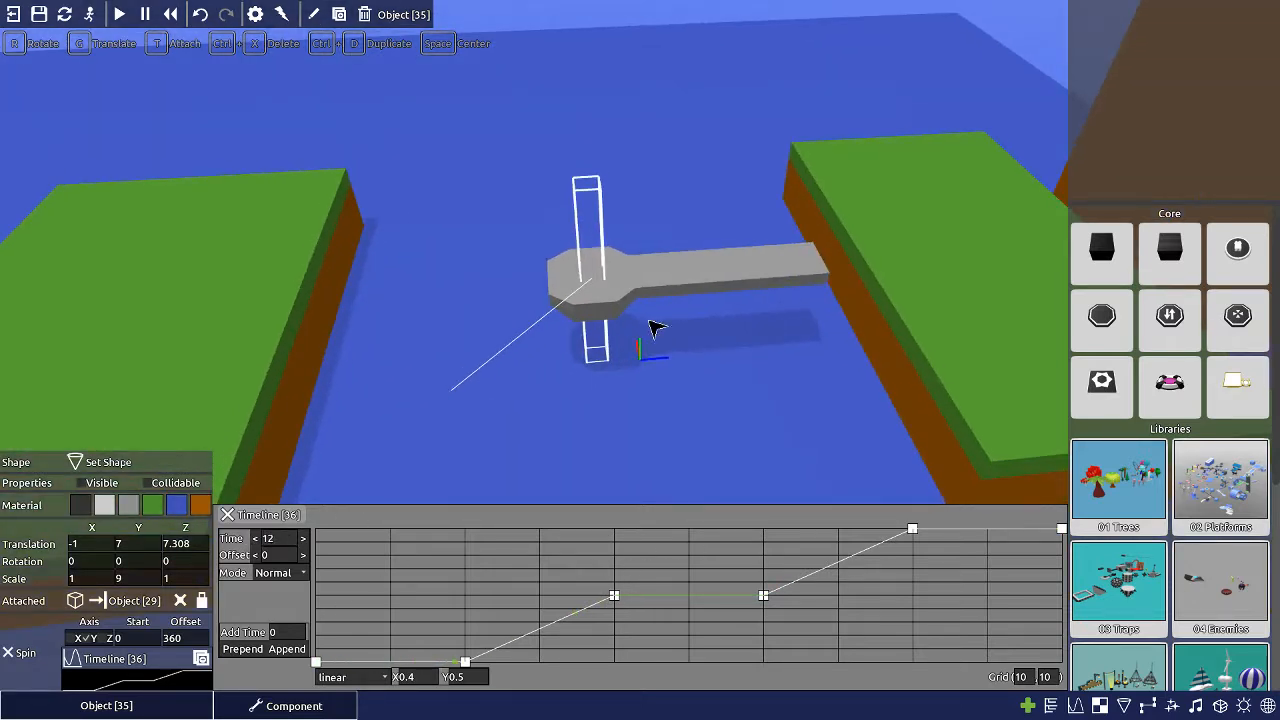
middle_click_drag(643, 327, 594, 294)
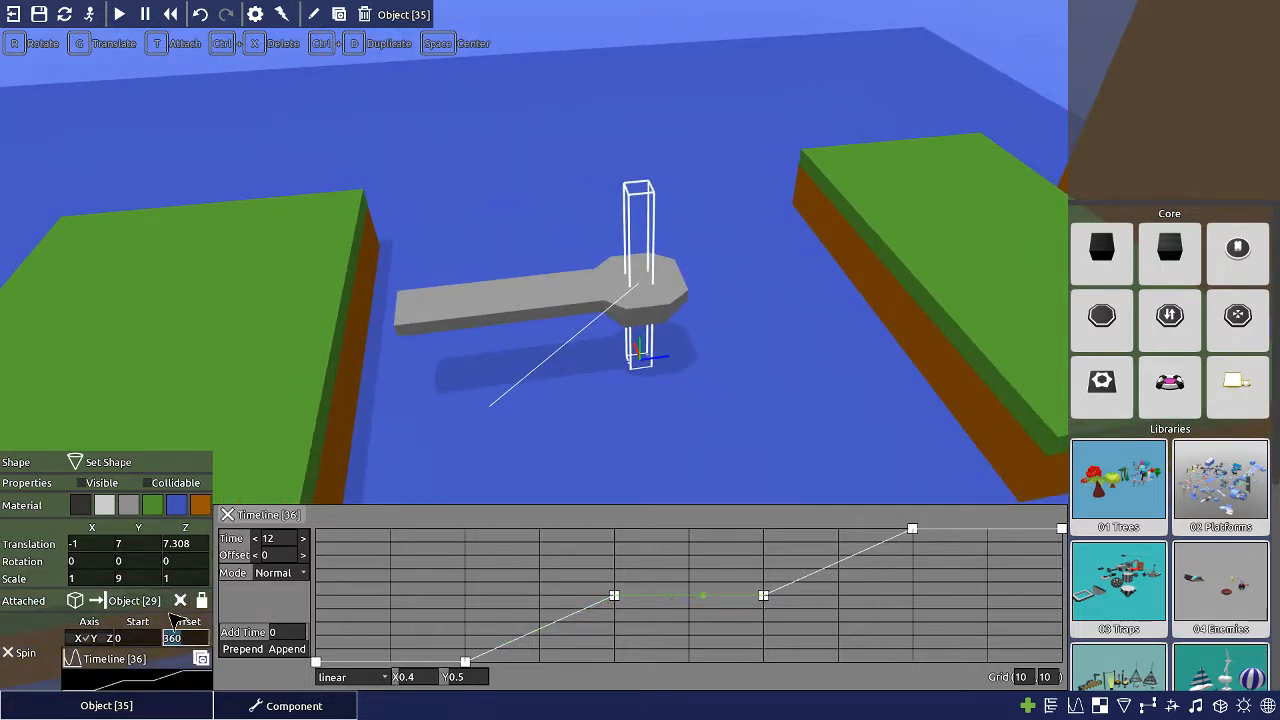
- Set the Spin offset to -360 and give the timeline segments starting at X 0.6 and X 0.2 the fade interpolation
type("-")
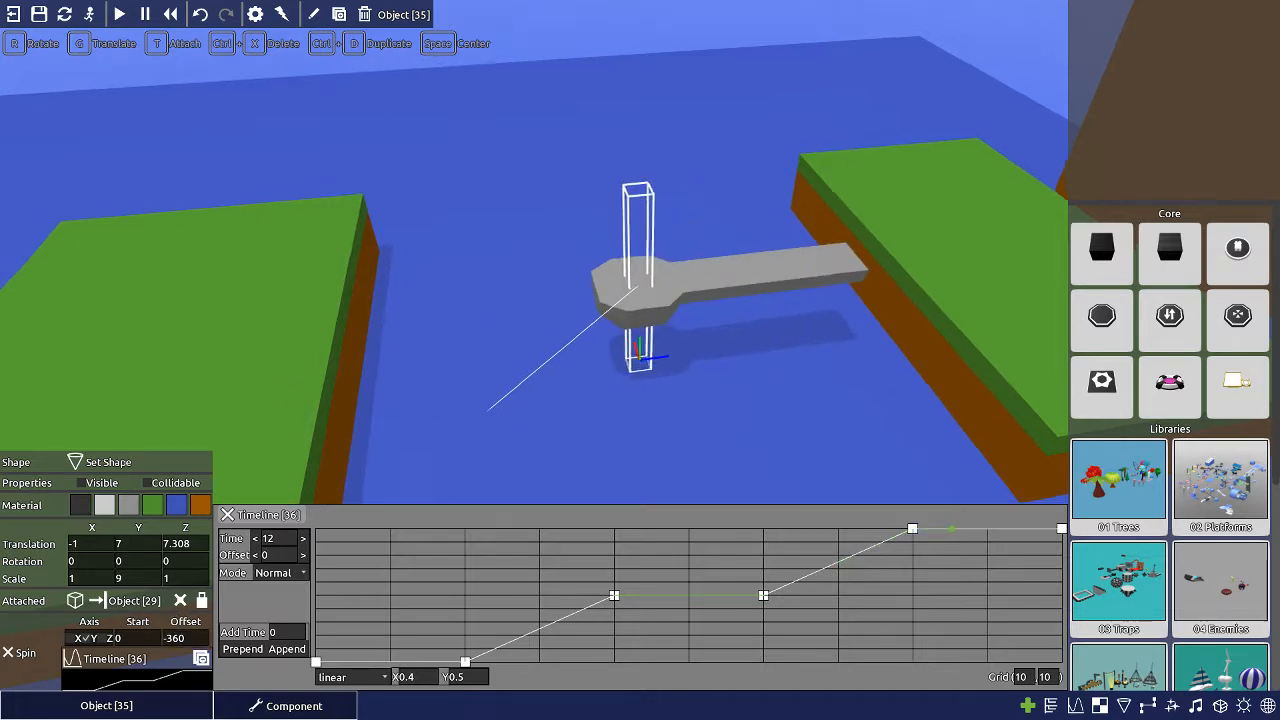
middle_click_drag(700, 300, 648, 416)
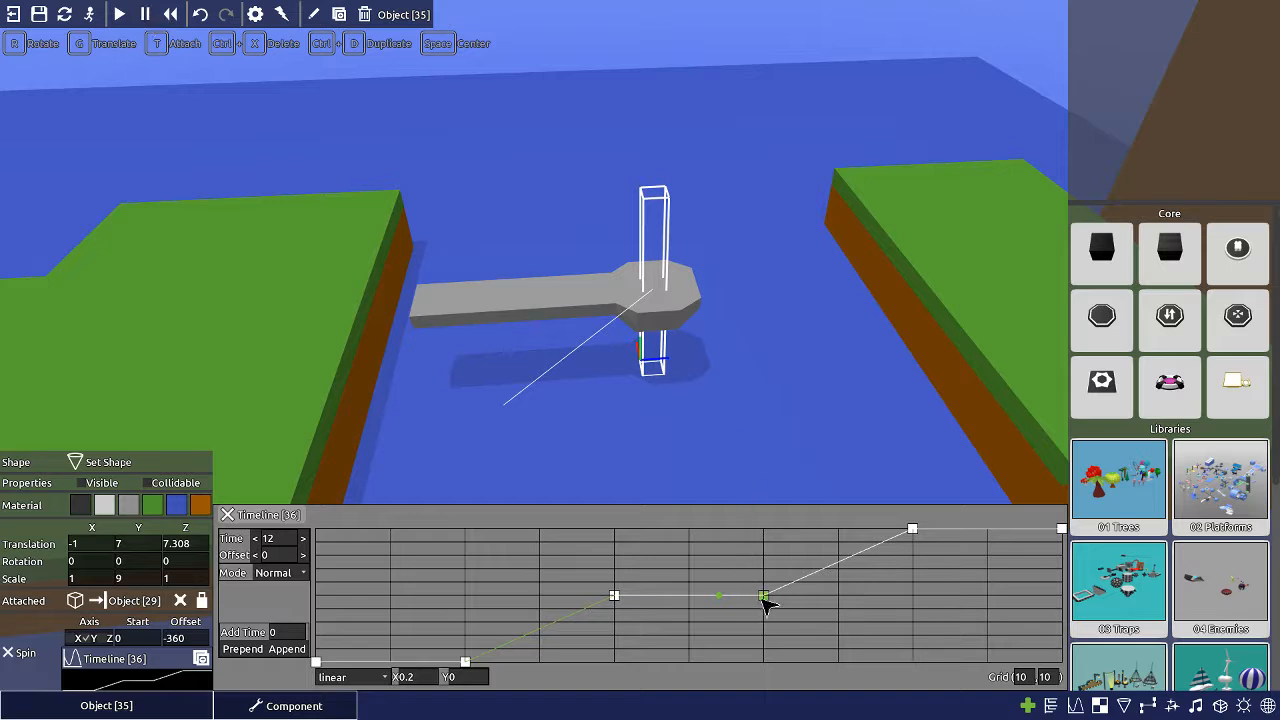
left_click(380, 679)
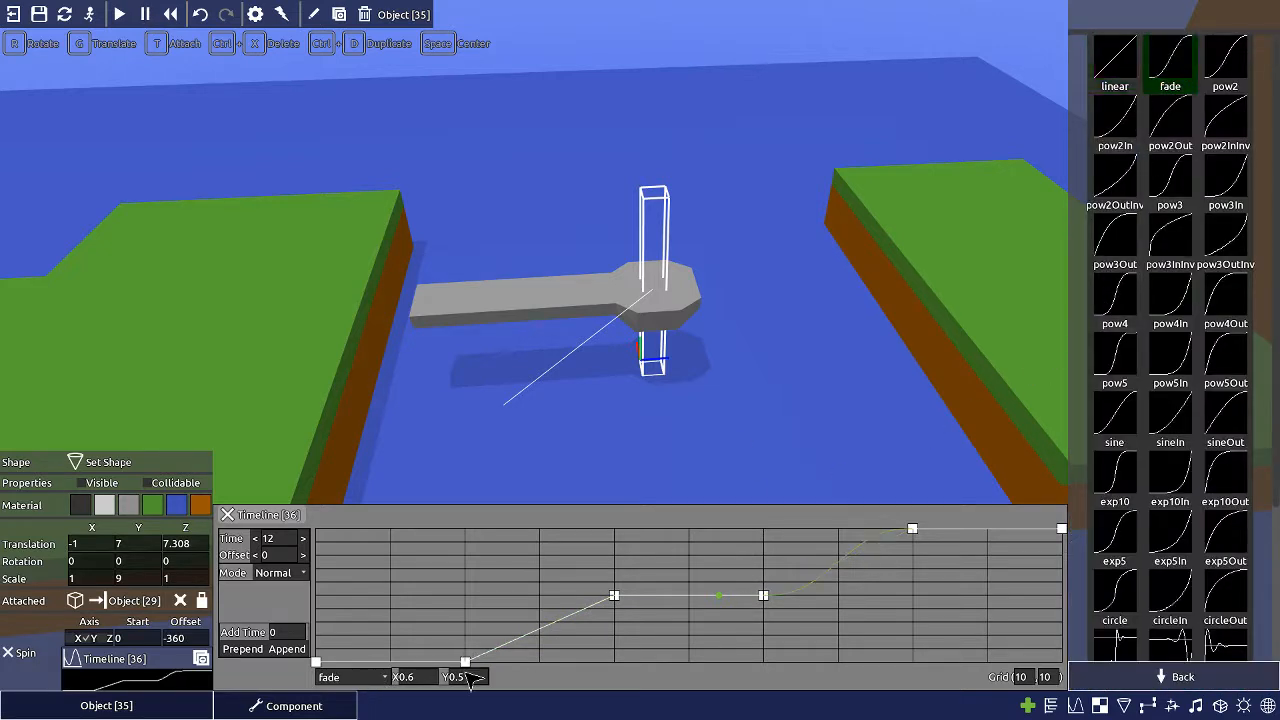
left_click(366, 682)
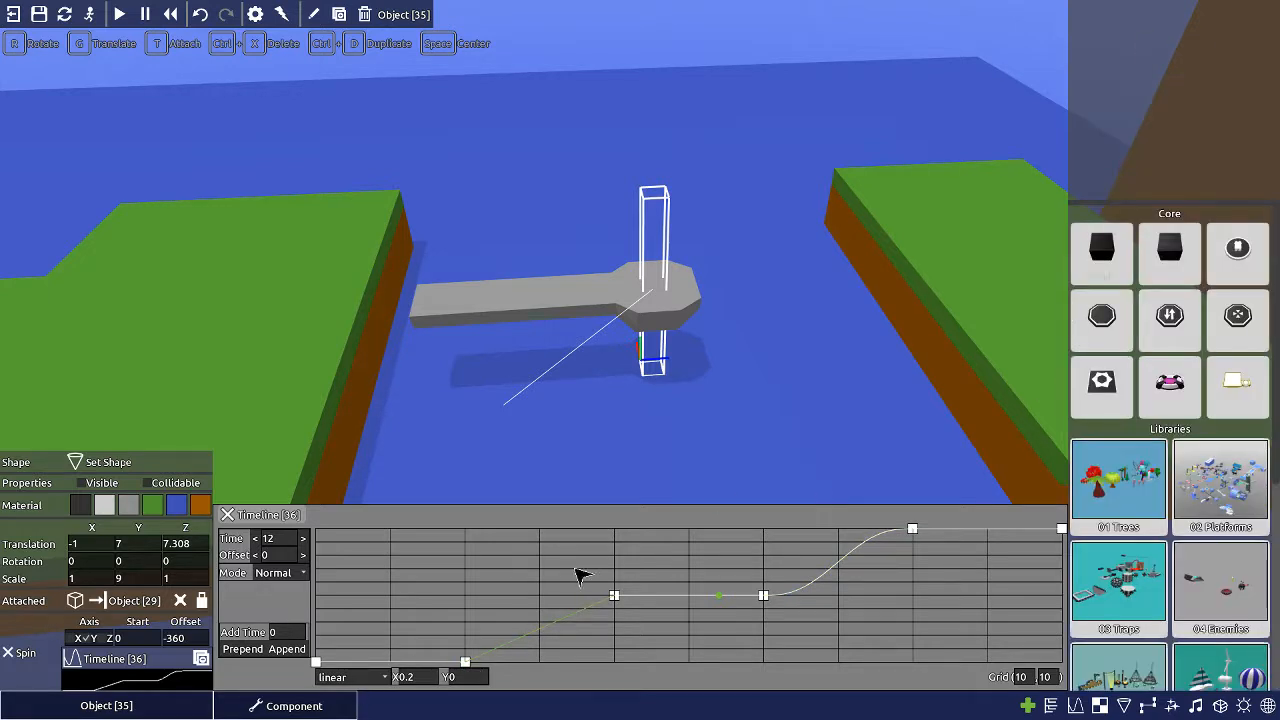
left_click(355, 680)
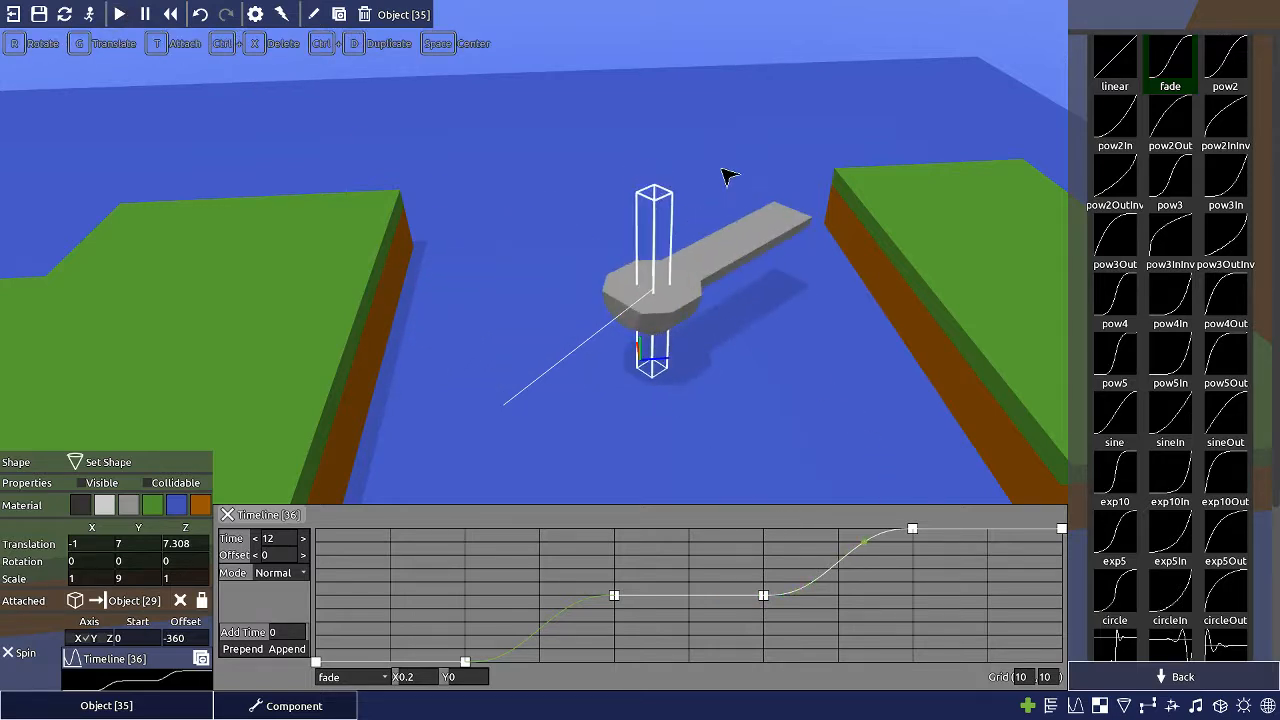
middle_click_drag(940, 349, 857, 339)
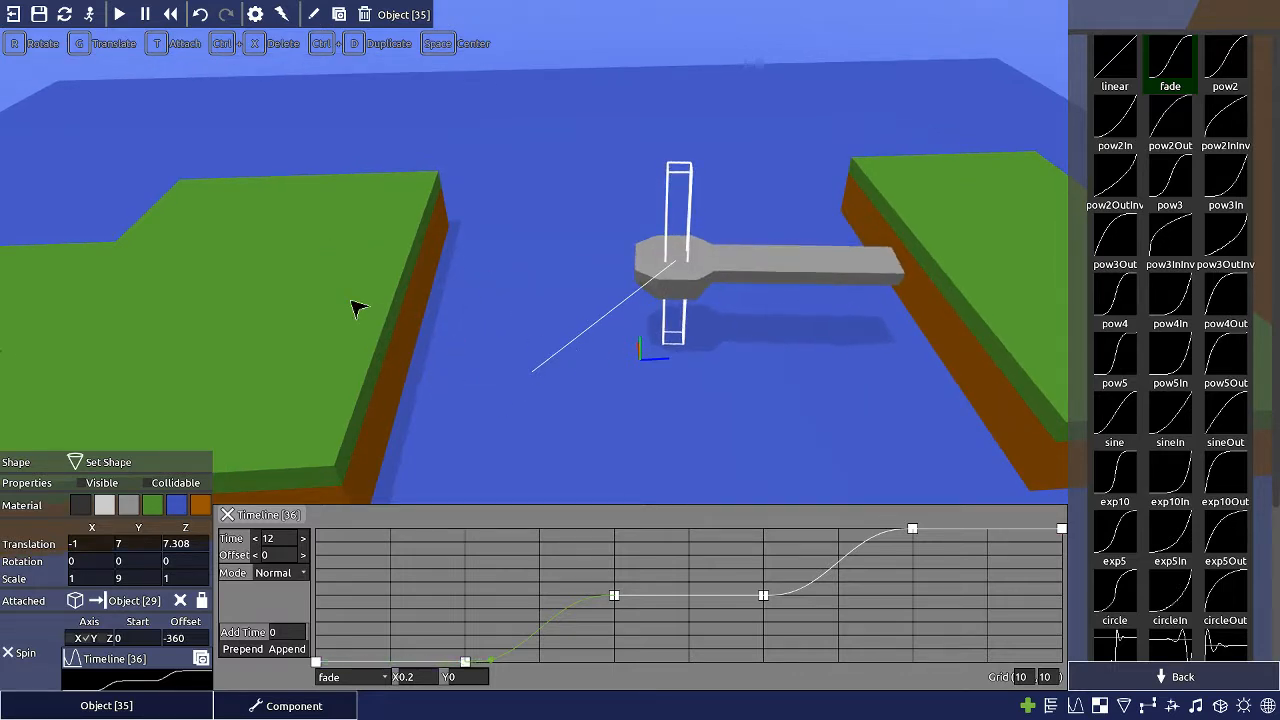
- Deselect the hidden pillar, close the spin timeline's curve editor and open the 01 Trees library
left_click(629, 200)
middle_click_drag(898, 410, 770, 382)
left_click(1138, 681)
key("d")
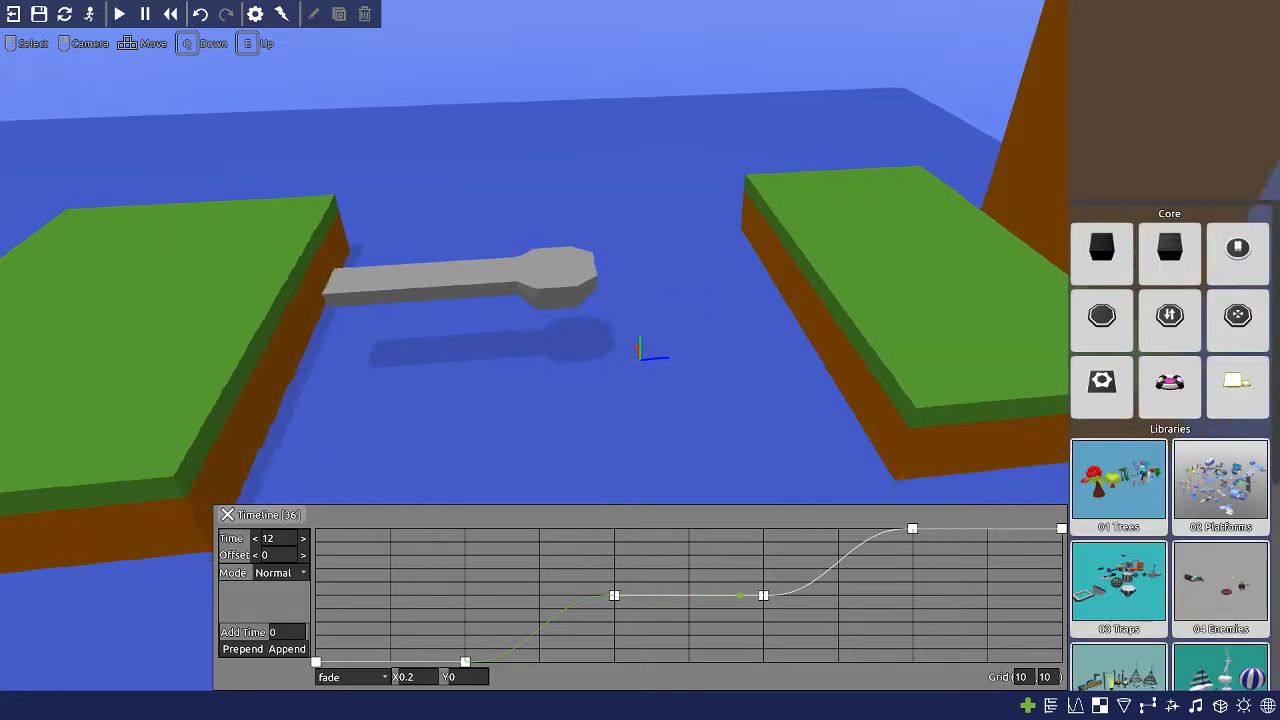
right_click_drag(1031, 509, 940, 489)
key("a")
left_click(1027, 704)
key("a")
left_click(1027, 704)
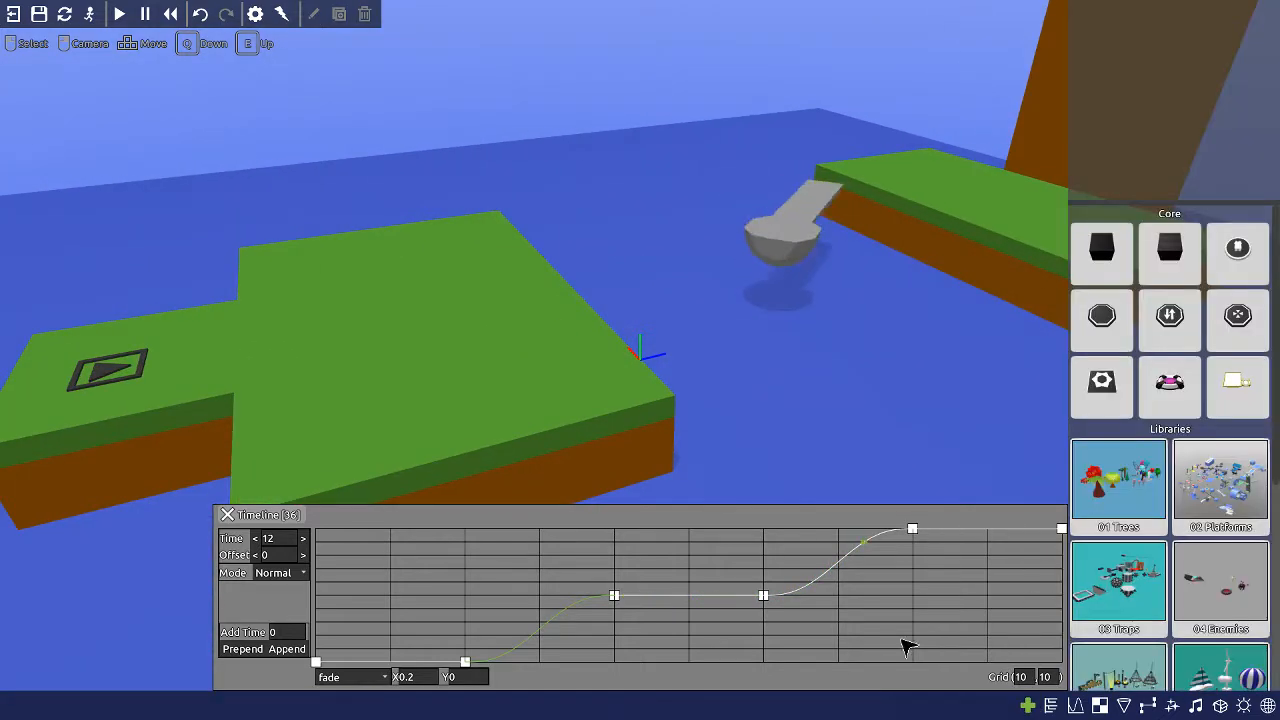
left_click(227, 514)
left_click(1120, 485)
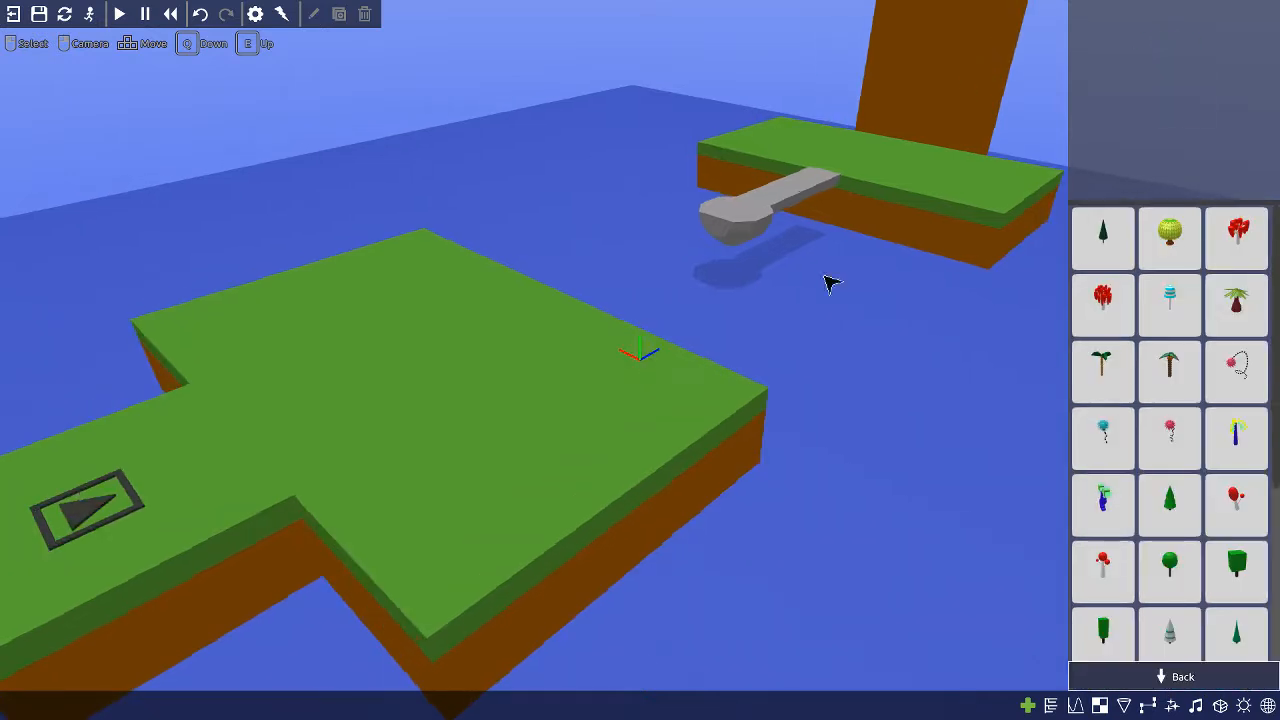
- Place a tall narrow pine on the starting grass platform and duplicate it onto two more of the platform's corners
right_click_drag(855, 262, 885, 264)
key("a")
key("s")
right_click_drag(966, 268, 980, 274)
scroll(1197, 575, "down", 1)
scroll(1200, 560, "down", 1)
left_click(1237, 529)
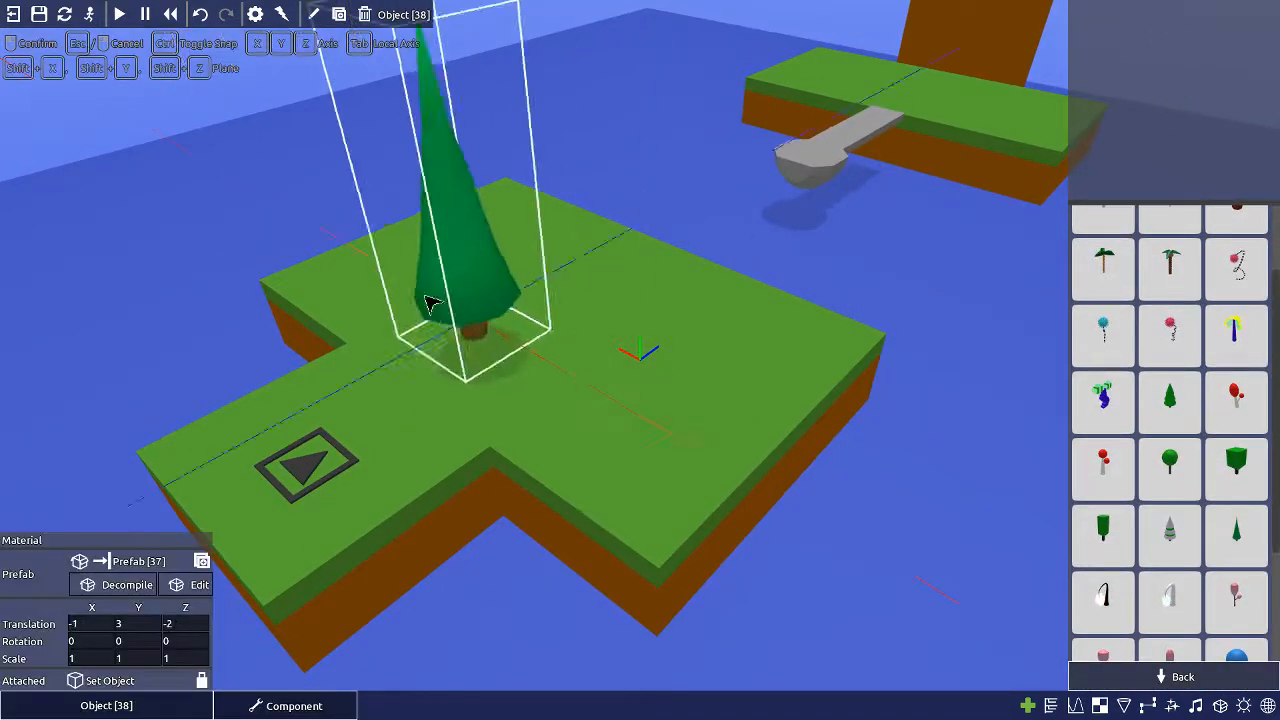
left_click(314, 279)
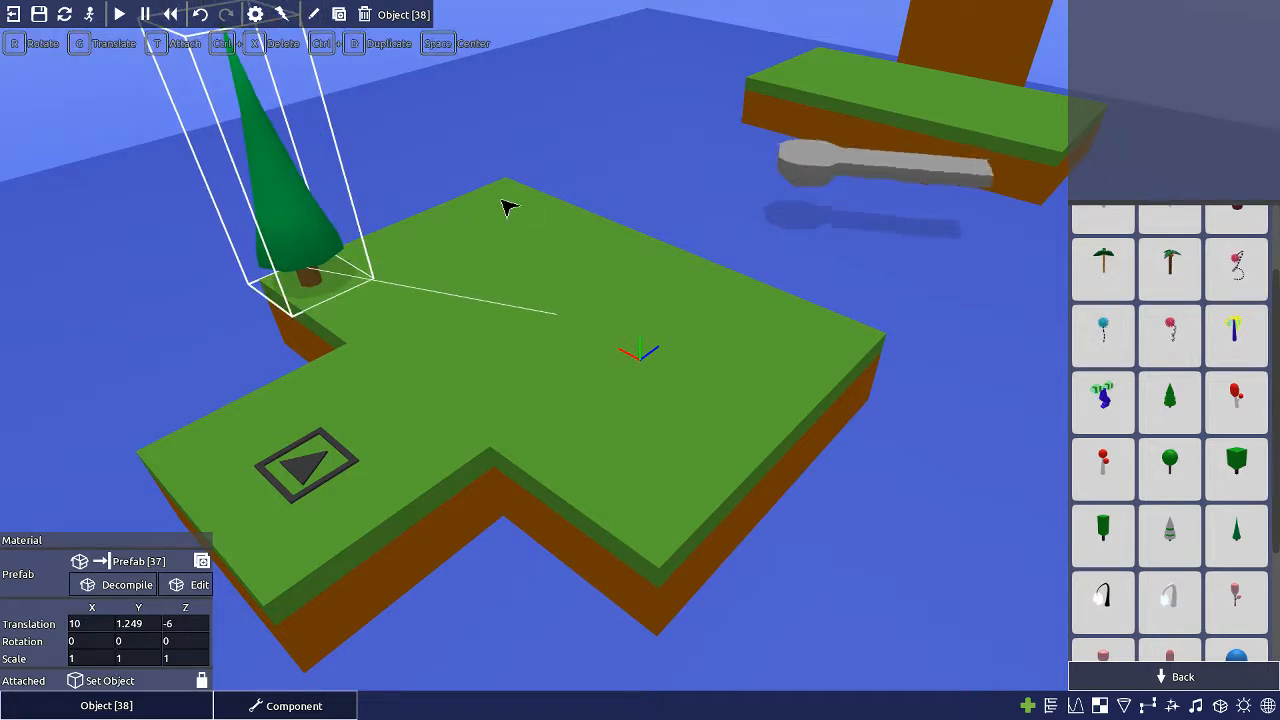
key("ctrl+d")
left_click(514, 202)
key("ctrl+d")
left_click(824, 326)
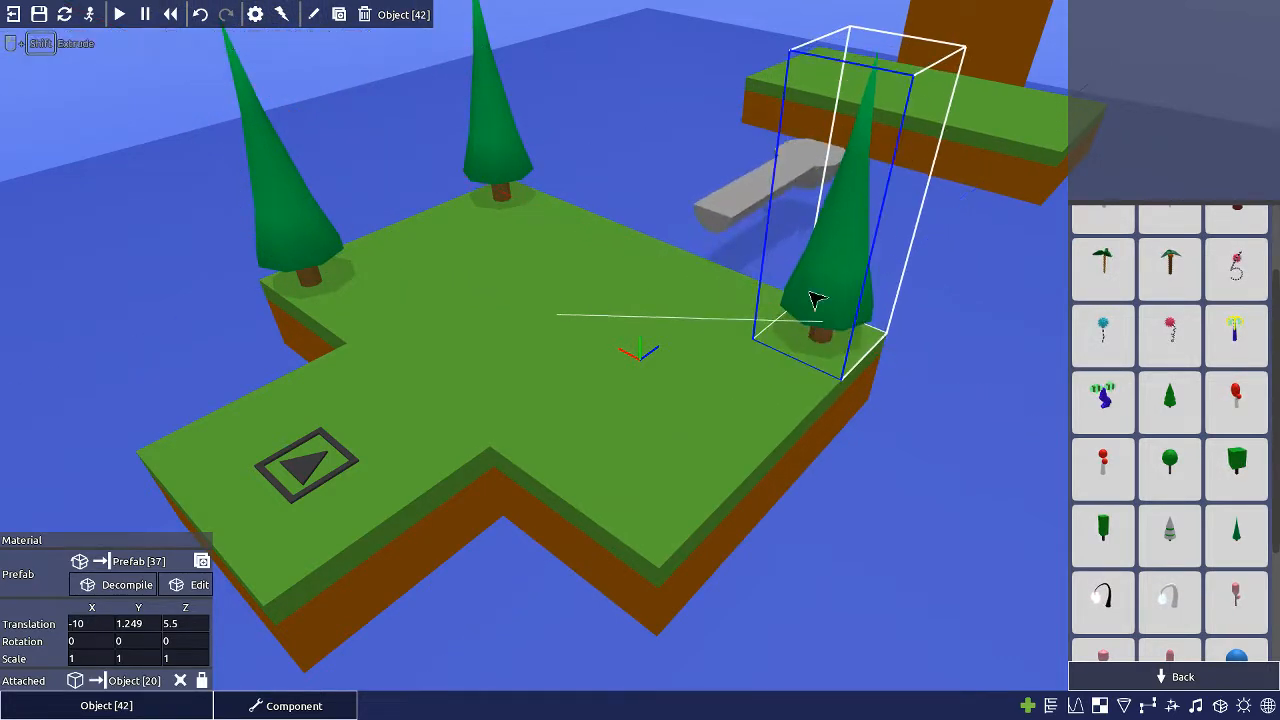
- Duplicate the pine onto two opposite corners of the far grass platform
right_click_drag(948, 158, 960, 164)
scroll(960, 164, "up", 2)
key("ctrl+d")
left_click(882, 66)
key("ctrl+d")
left_click(1042, 176)
- Place a grass tuft beside the first pine on the starting platform and duplicate it beside the platform's other pines
scroll(1236, 582, "down", 3)
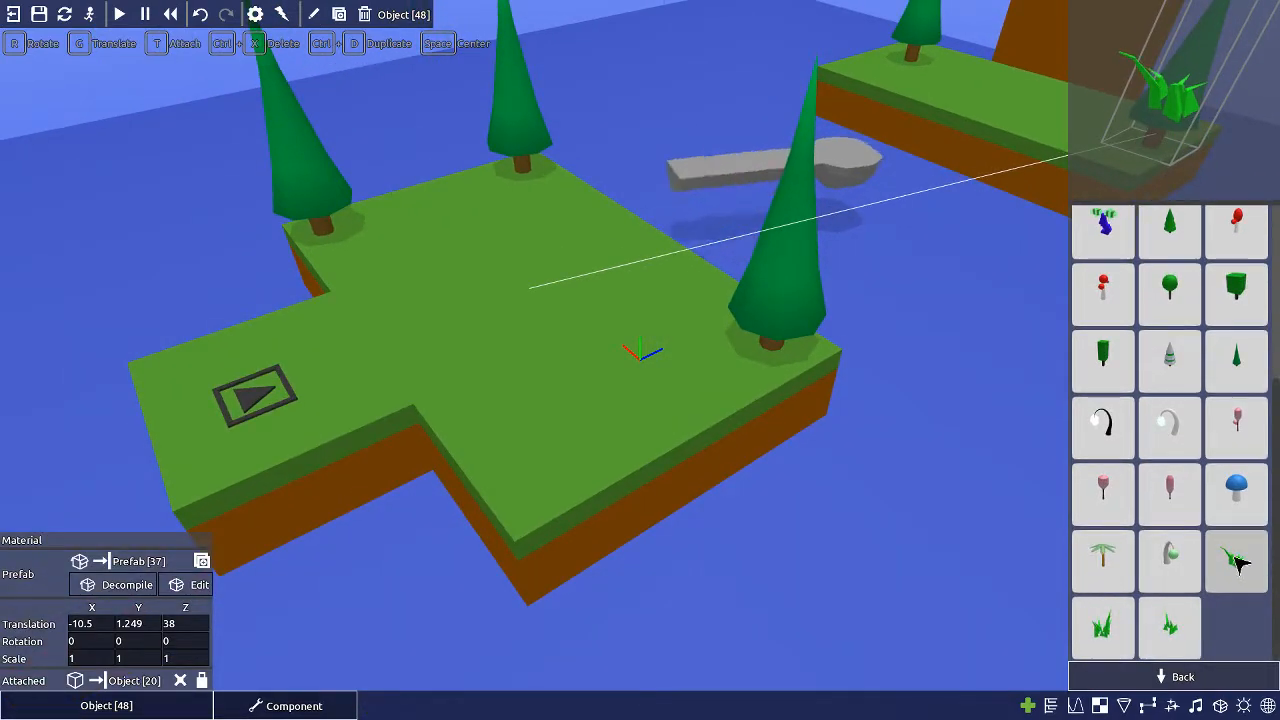
left_click(1236, 565)
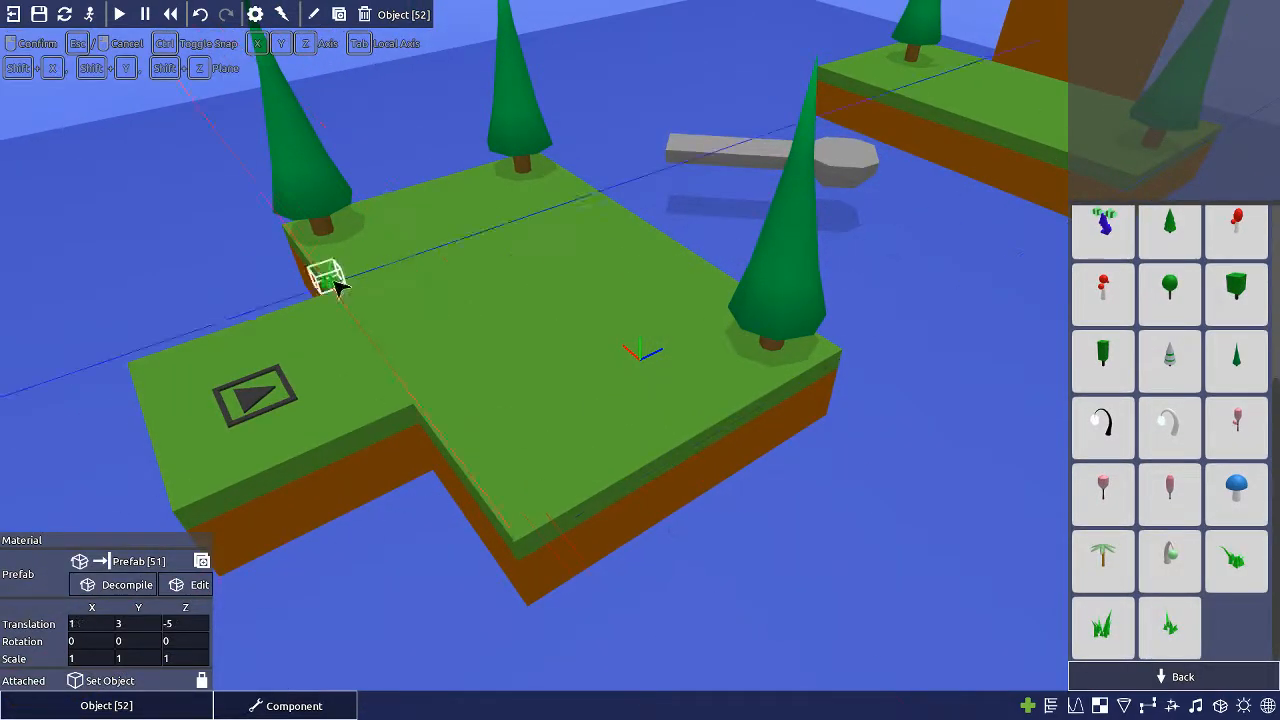
left_click(346, 243)
key("ctrl+d")
left_click(540, 178)
key("ctrl+d")
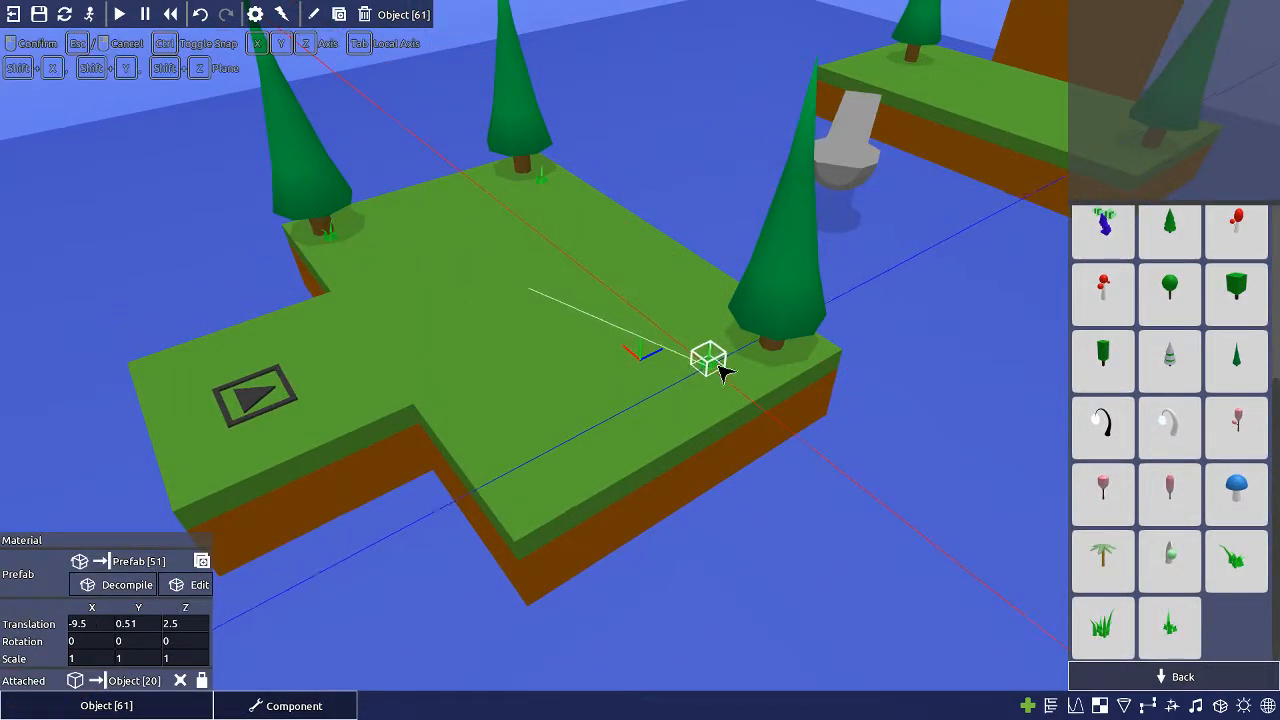
left_click(727, 352)
key("ctrl+d")
left_click(757, 357)
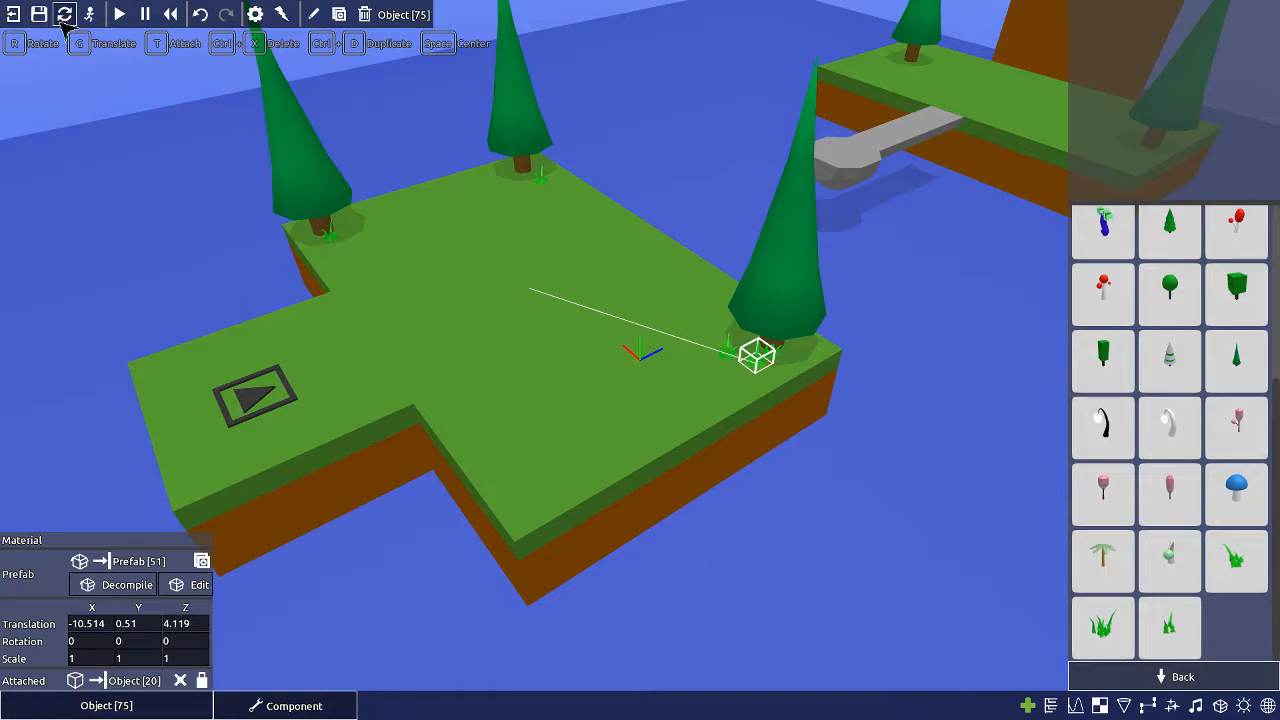
- Play the level from the start platform, ride the spinning platform across to the far grass platform, and return to the editor
left_click(309, 371)
key("w")
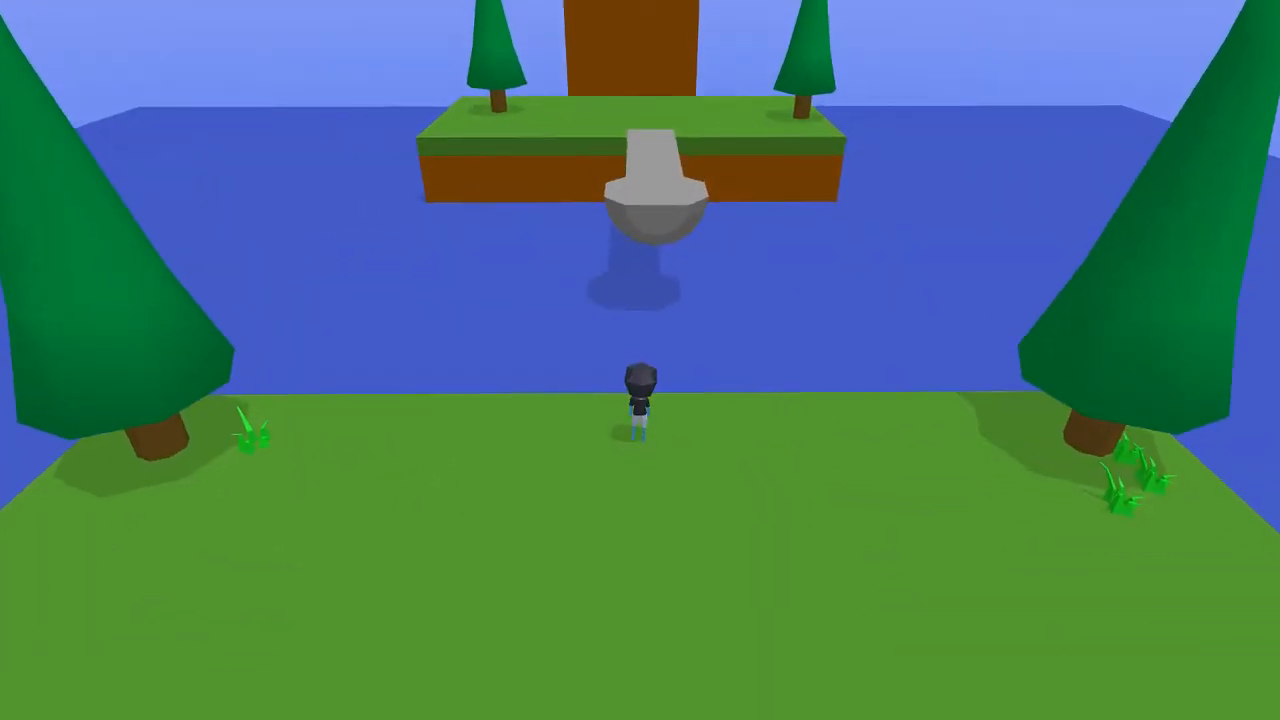
key("w")
key("space")
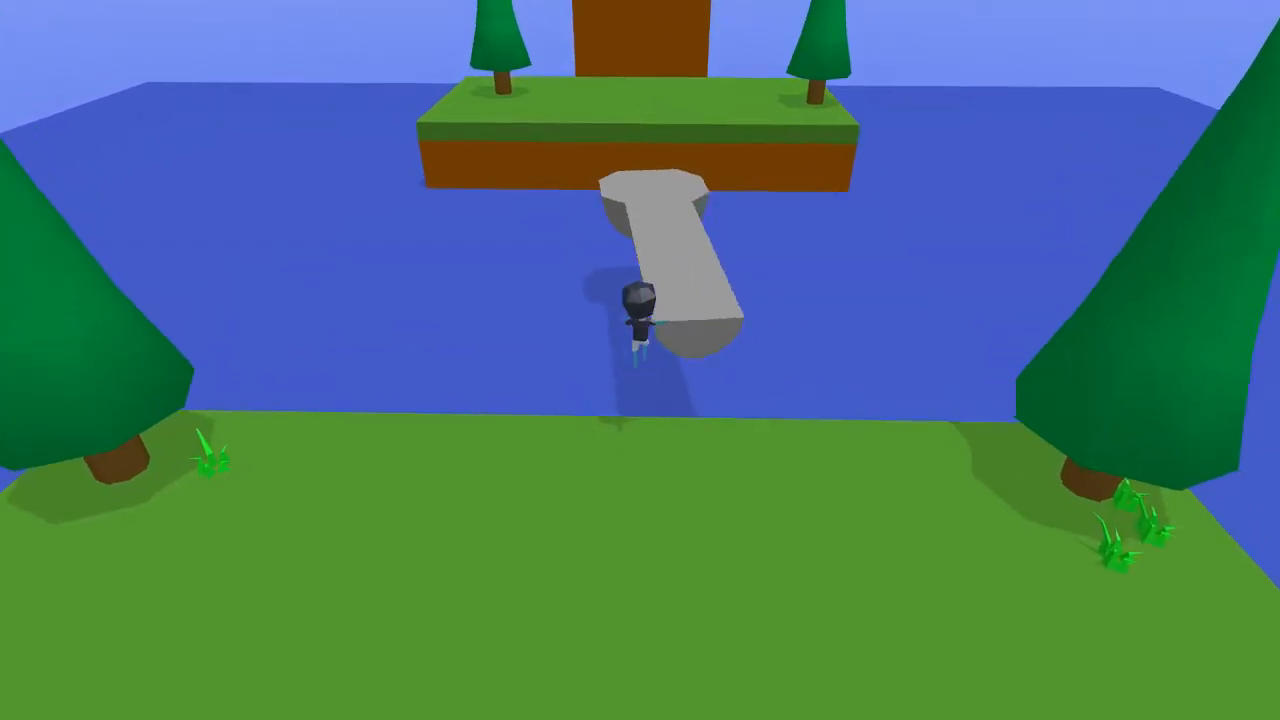
key("s")
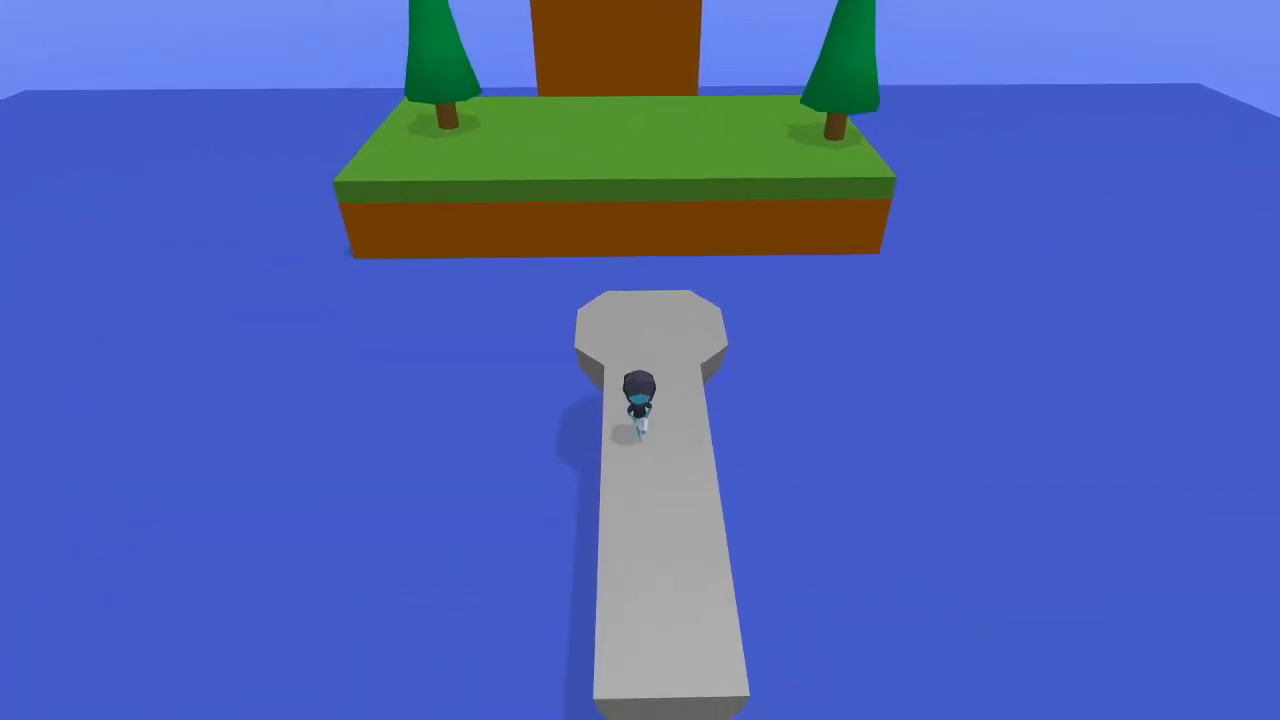
key("s")
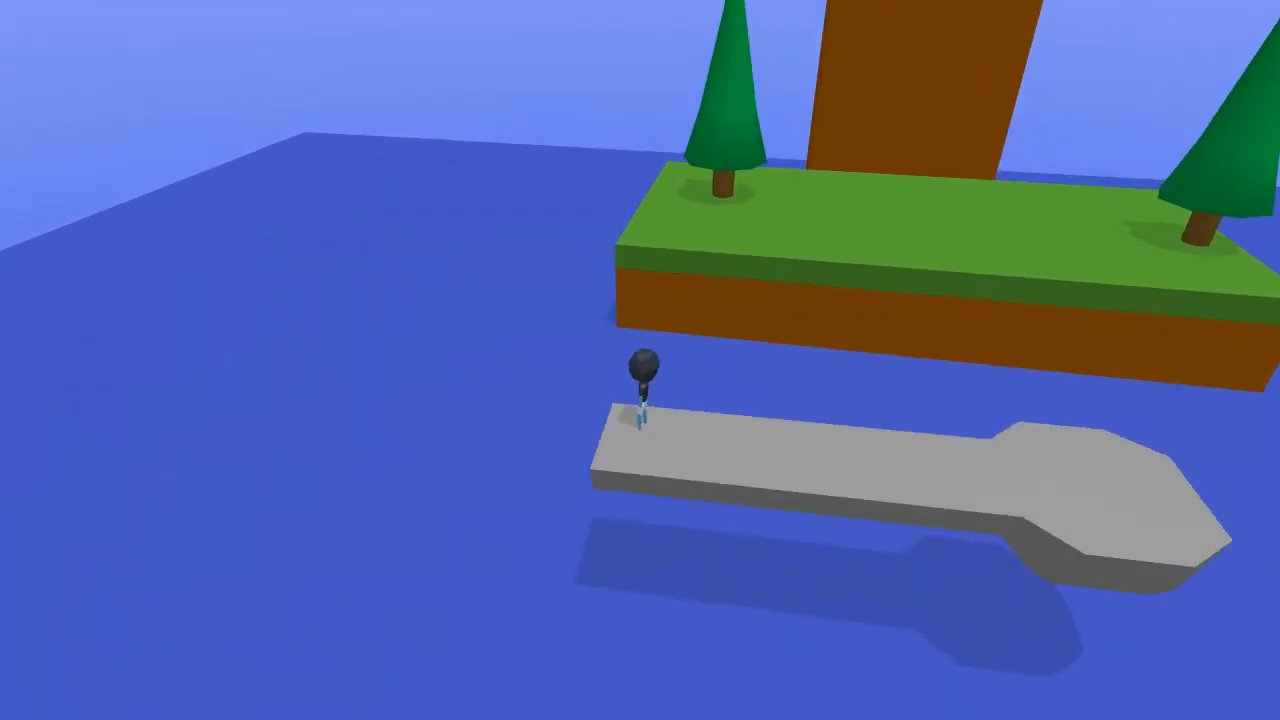
key("w")
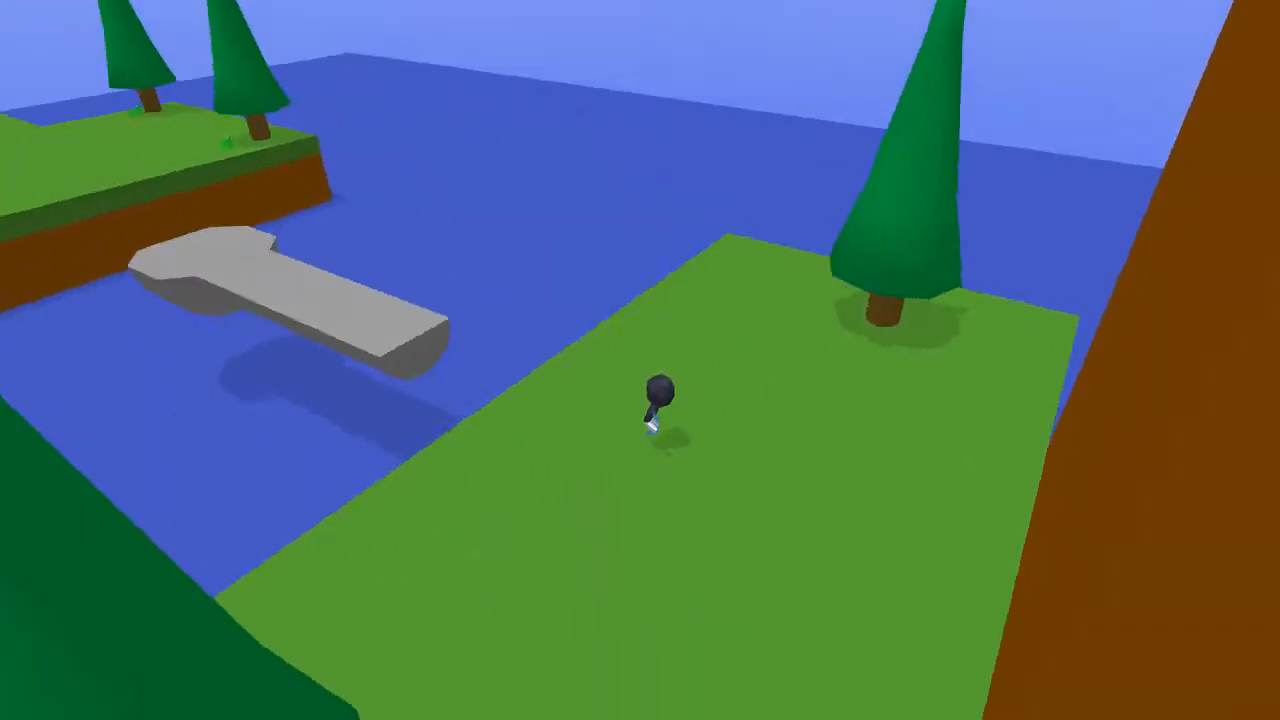
key("Escape")
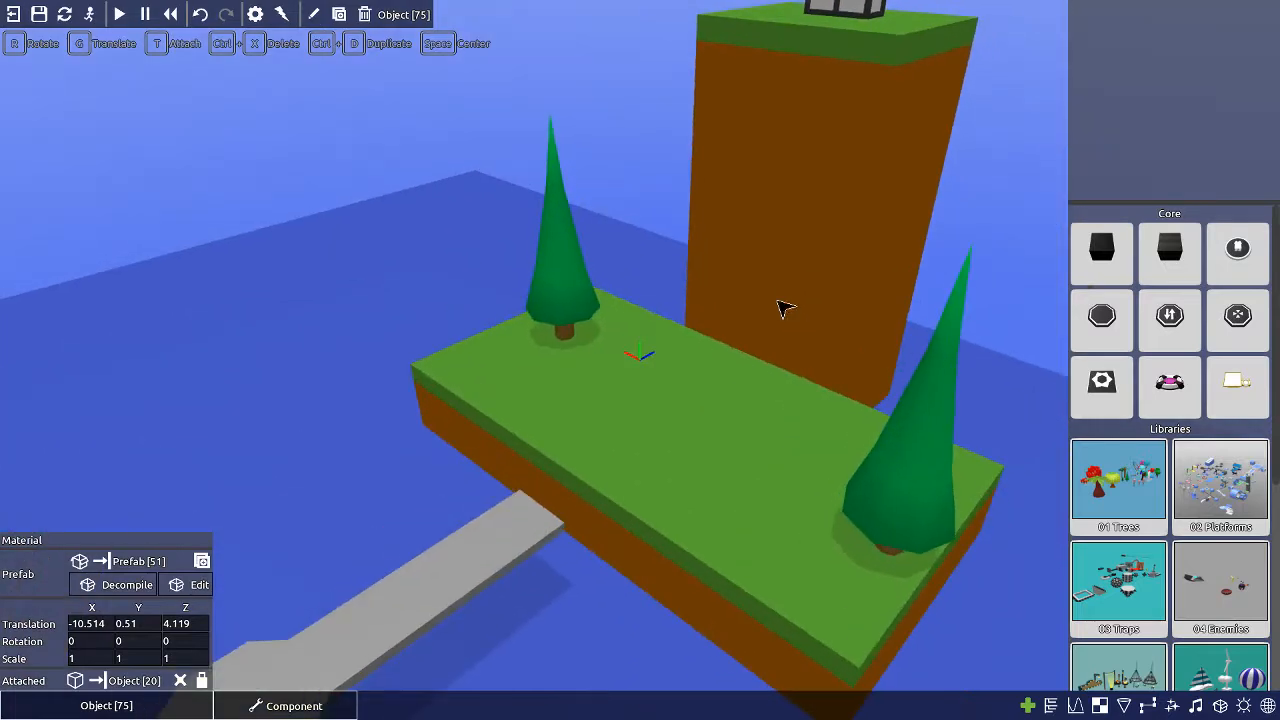
- Create a new 10 by 10 by 10 voxel shape with two voxel parts and return to the shape list
left_click(697, 244)
middle_click_drag(697, 244, 850, 396)
scroll(778, 245, "up", 3)
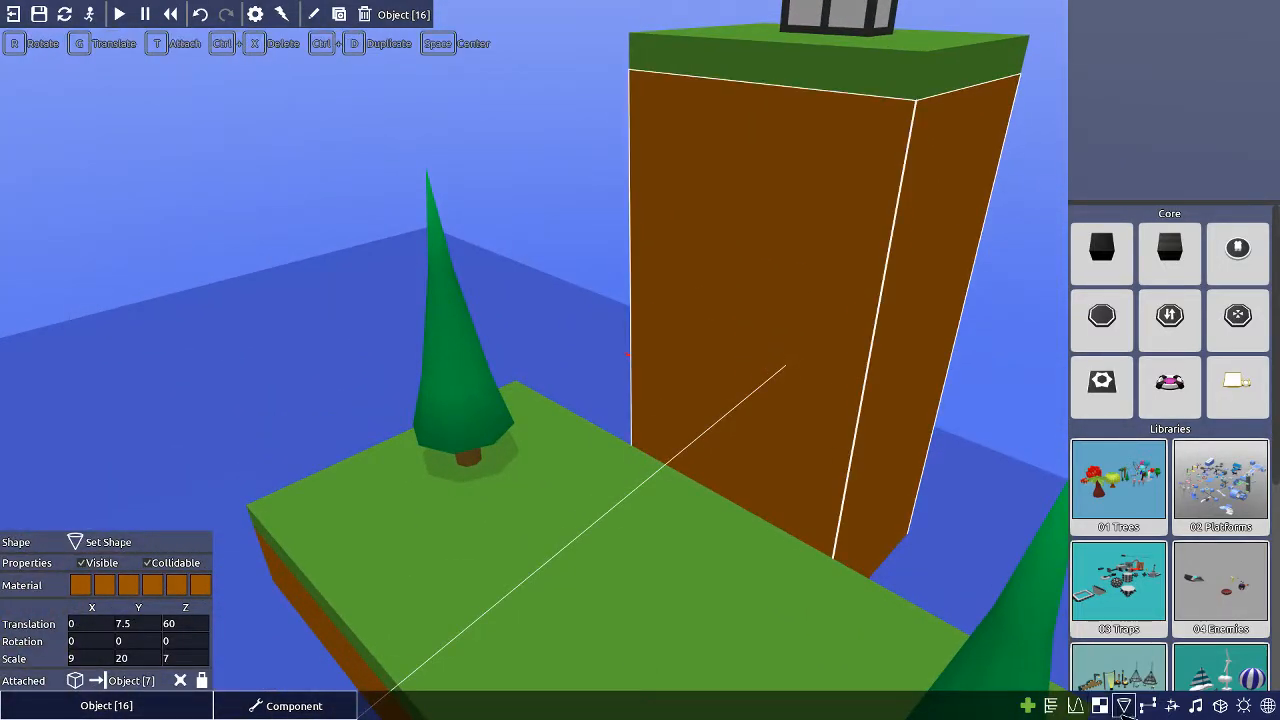
left_click(1125, 706)
key("s")
key("e")
key("s")
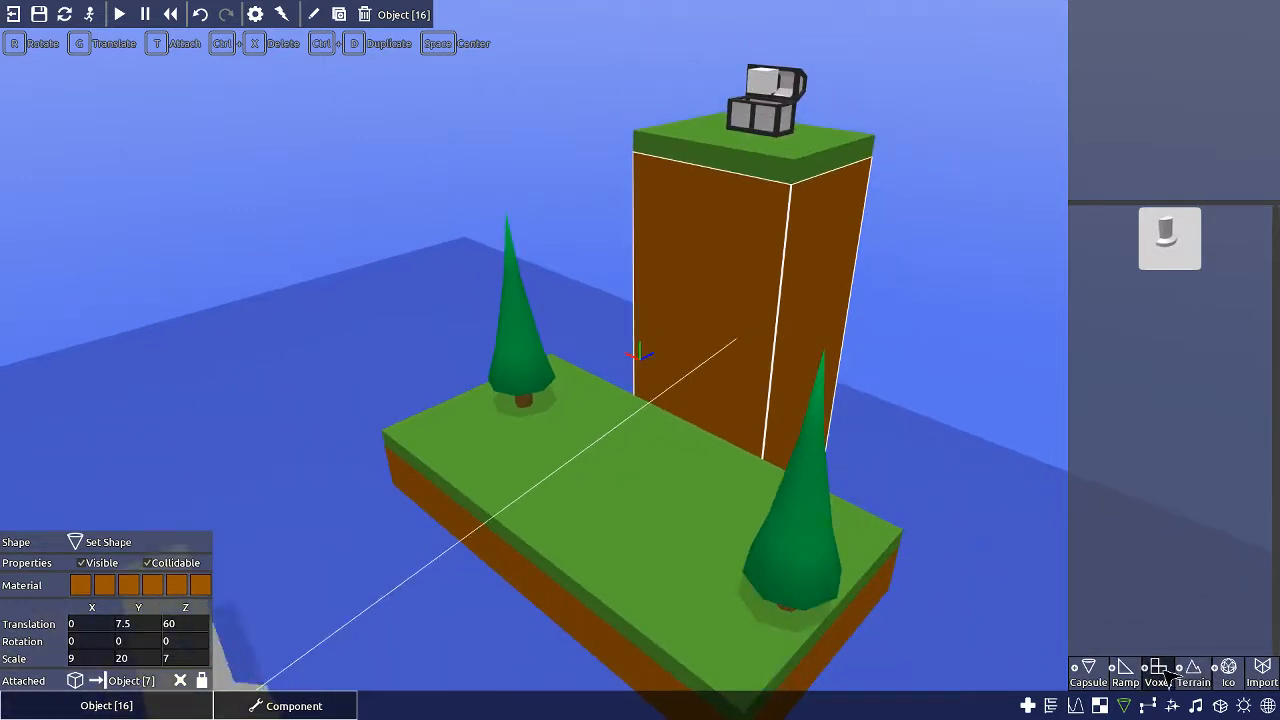
left_click(1159, 670)
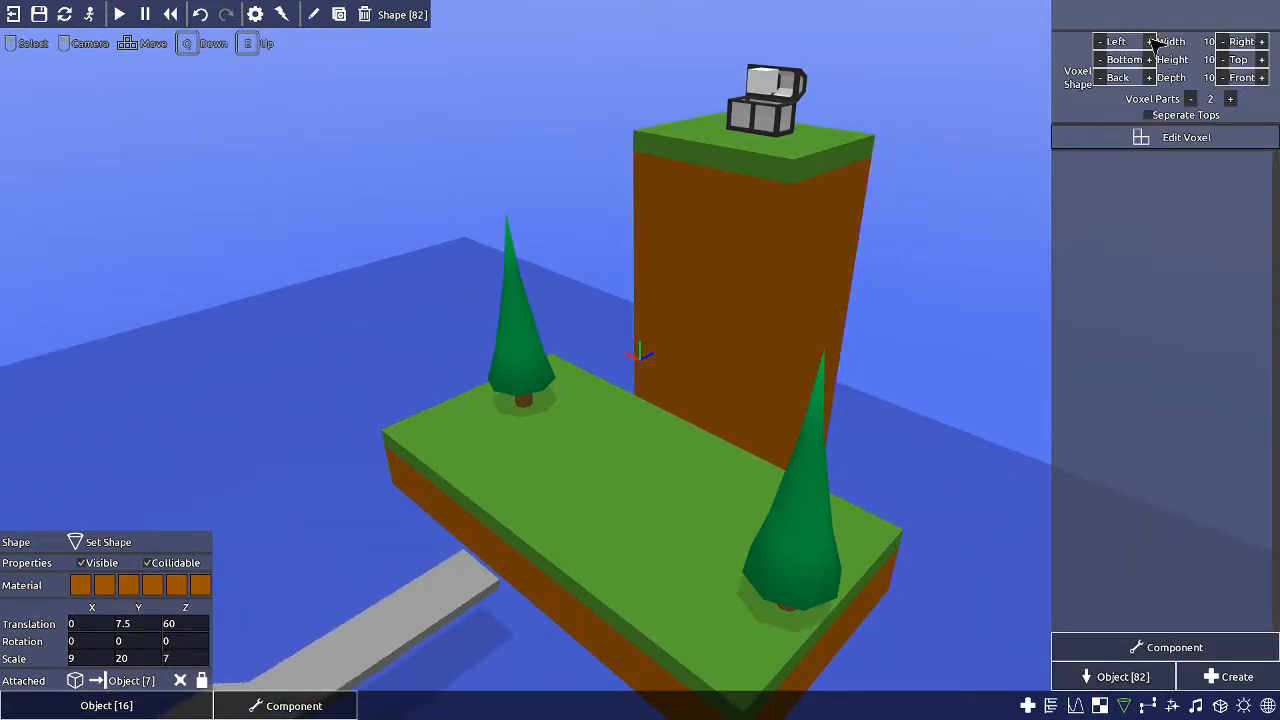
key("s")
left_click(1094, 687)
key("w")
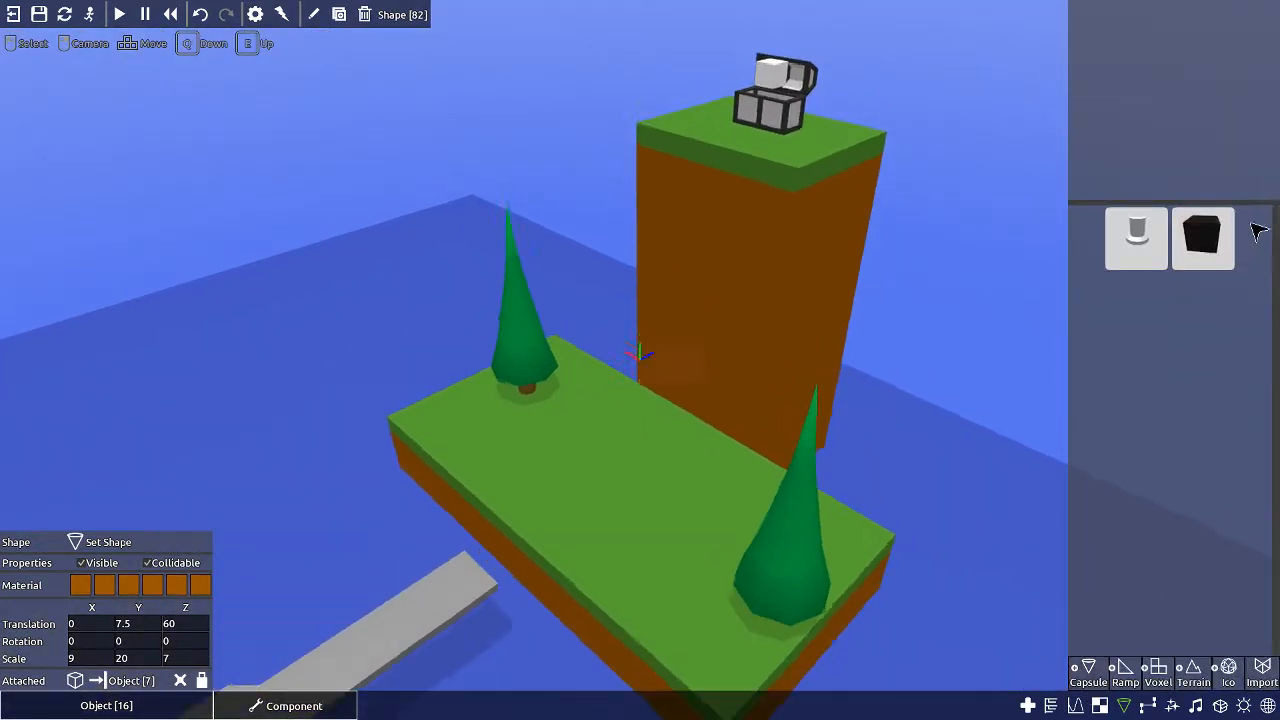
- Place the new voxel cube beside the far grass platform and raise it to Y 7
left_click(1202, 238)
left_click(627, 458)
key("w")
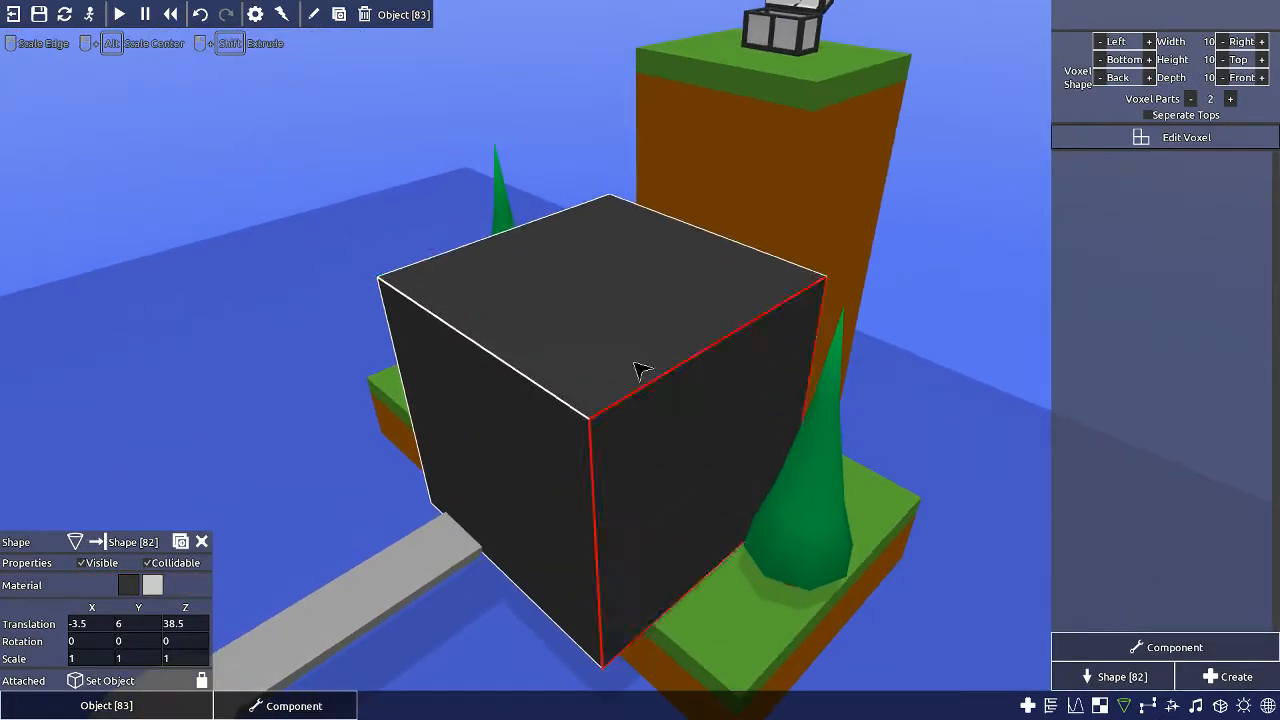
right_click_drag(636, 362, 617, 427)
key("g")
key("y")
left_click(657, 362)
middle_click_drag(660, 357, 950, 287)
middle_click_drag(659, 331, 551, 369)
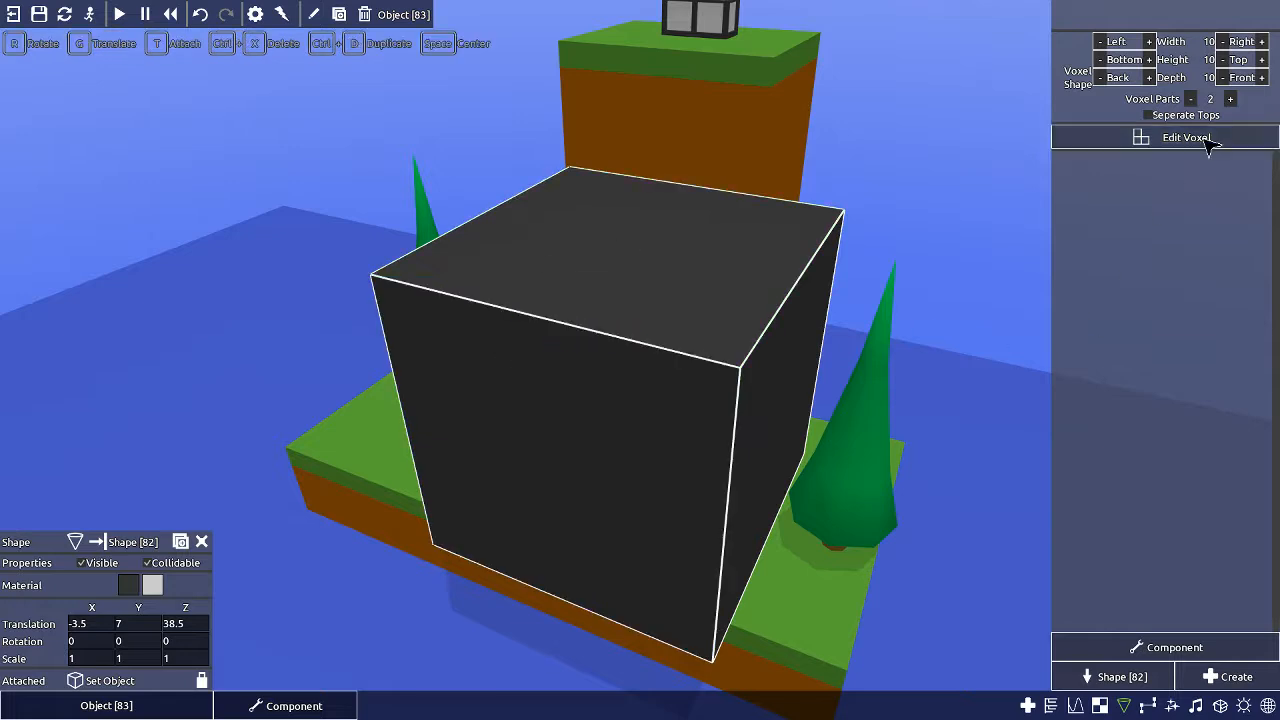
- Erase a row of voxels from the cube's top edge, attach light part 2 voxels along it, and replace one far corner voxel
middle_click_drag(598, 306, 585, 309)
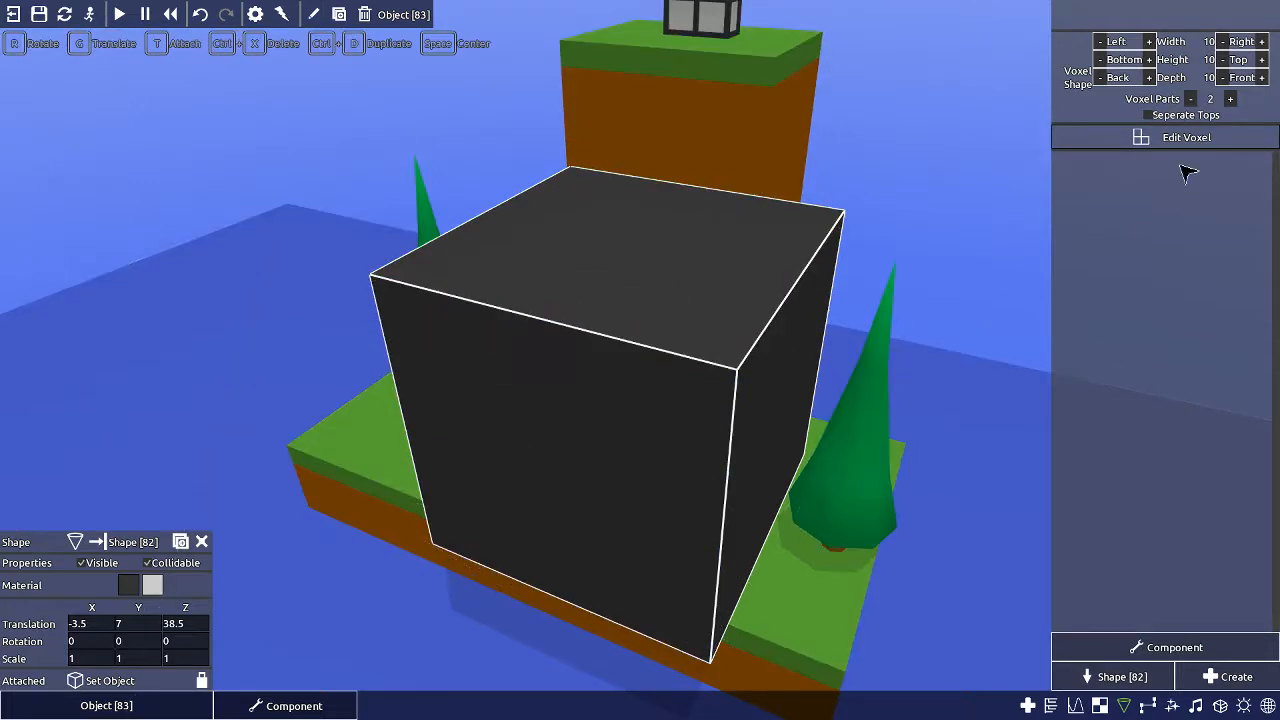
left_click(1158, 140)
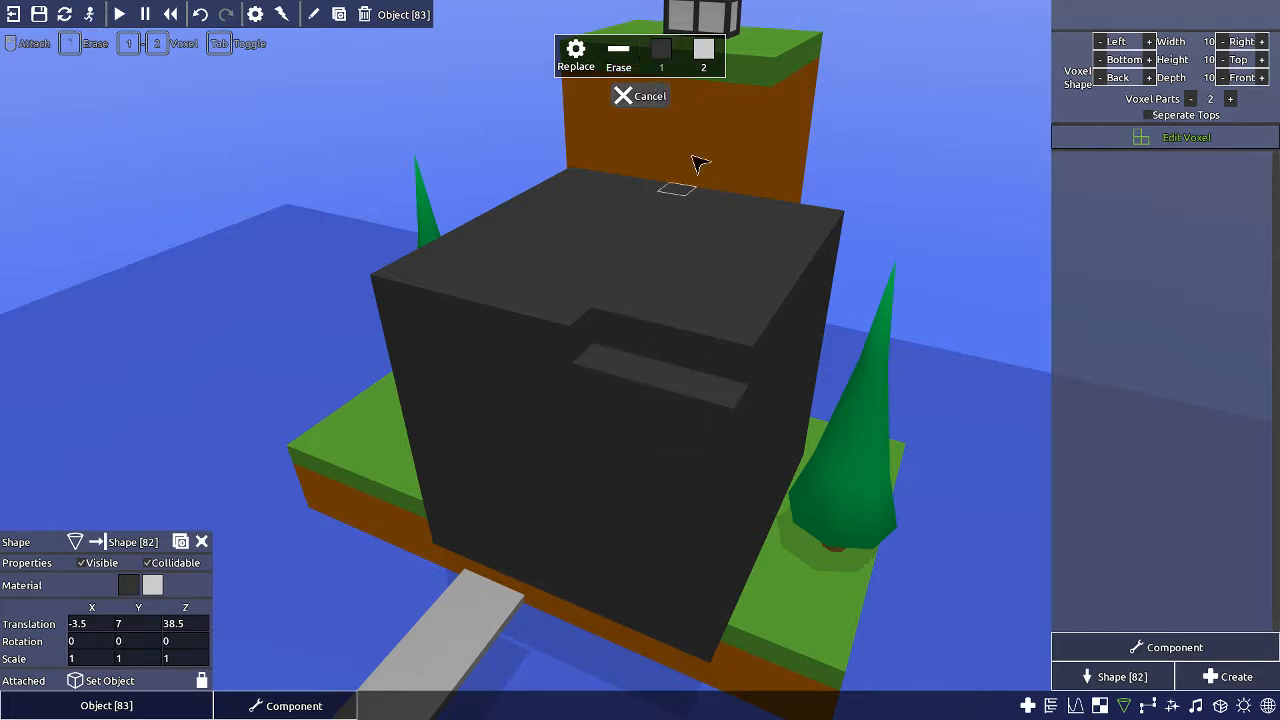
left_click(597, 343)
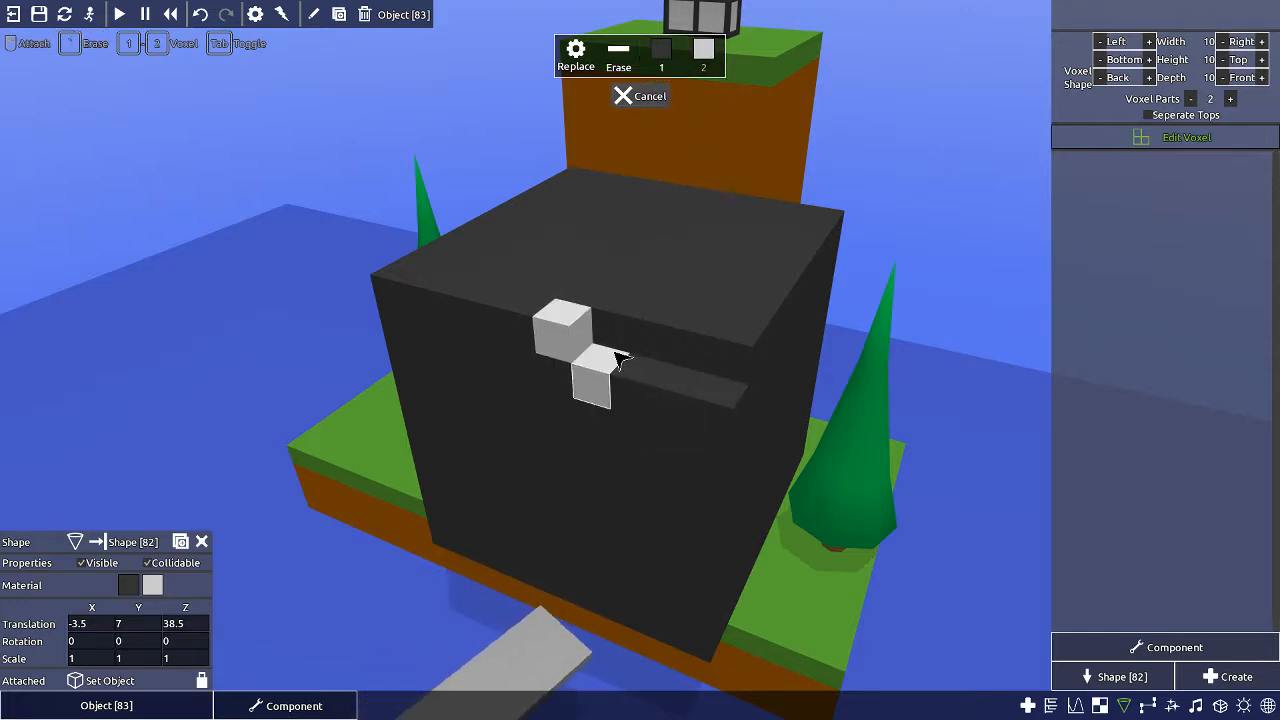
key("Tab")
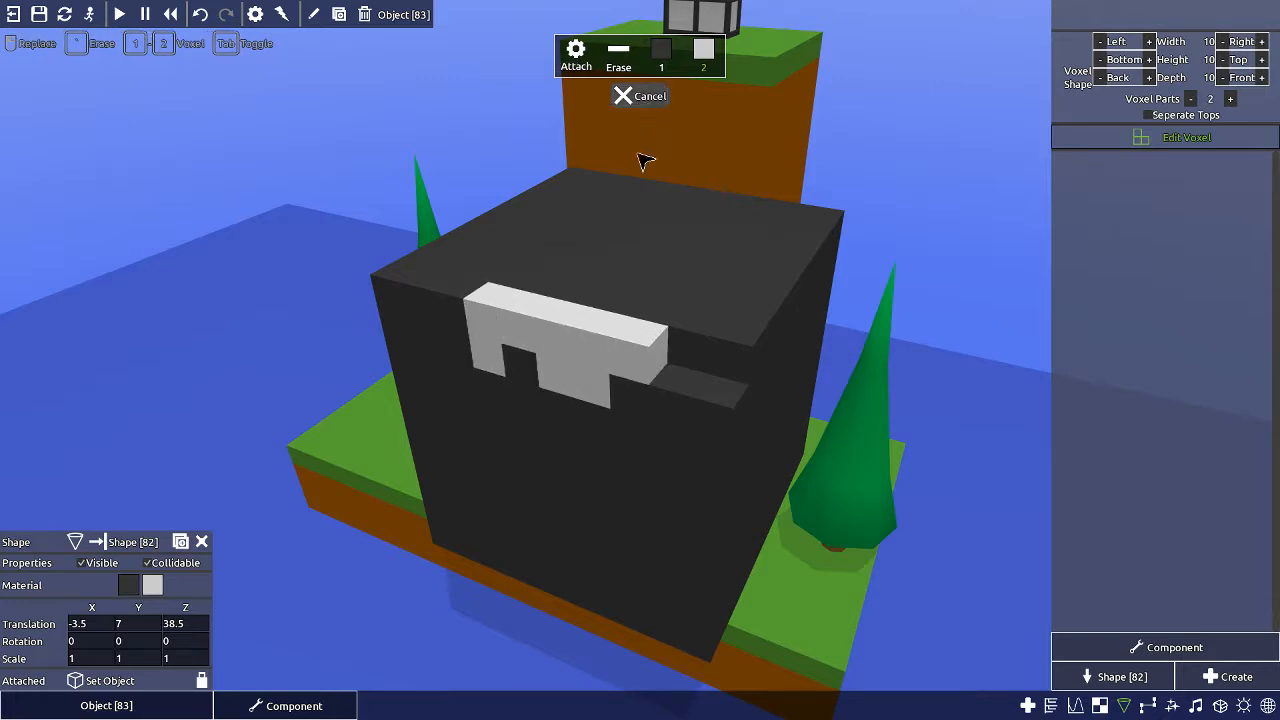
middle_click_drag(642, 160, 586, 134)
left_click(597, 165)
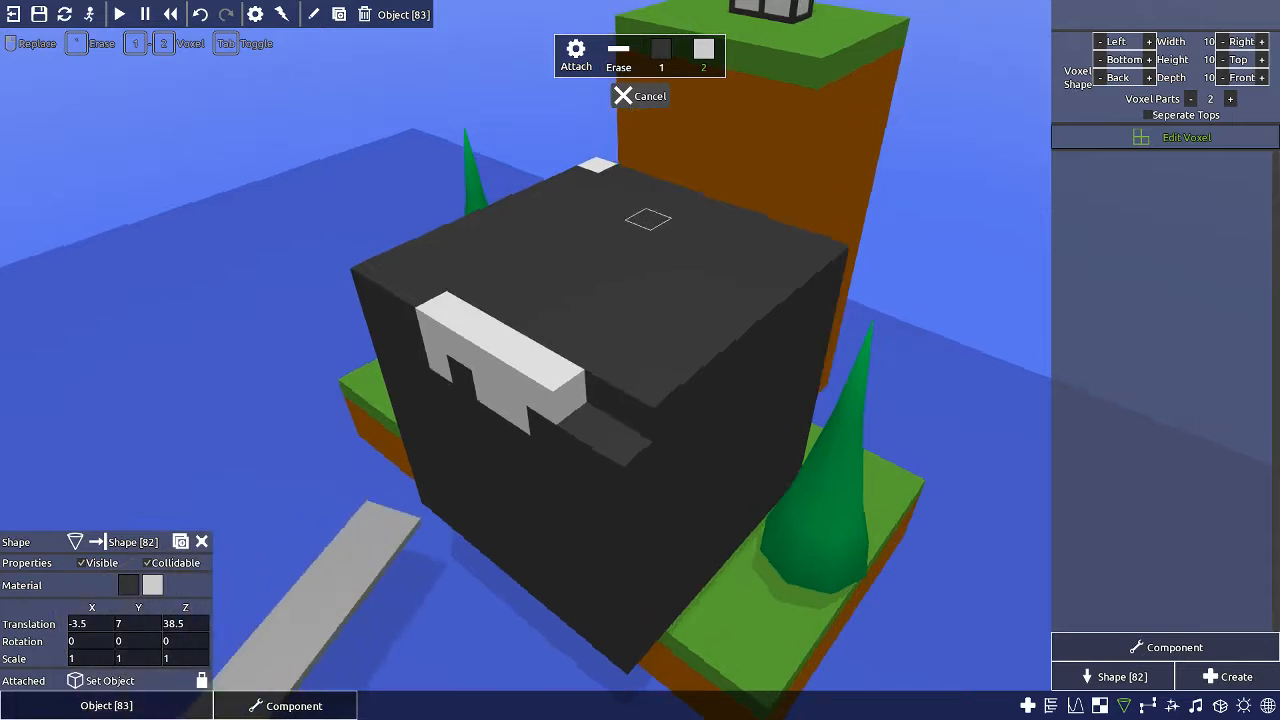
left_click(650, 97)
scroll(526, 297, "down", 1)
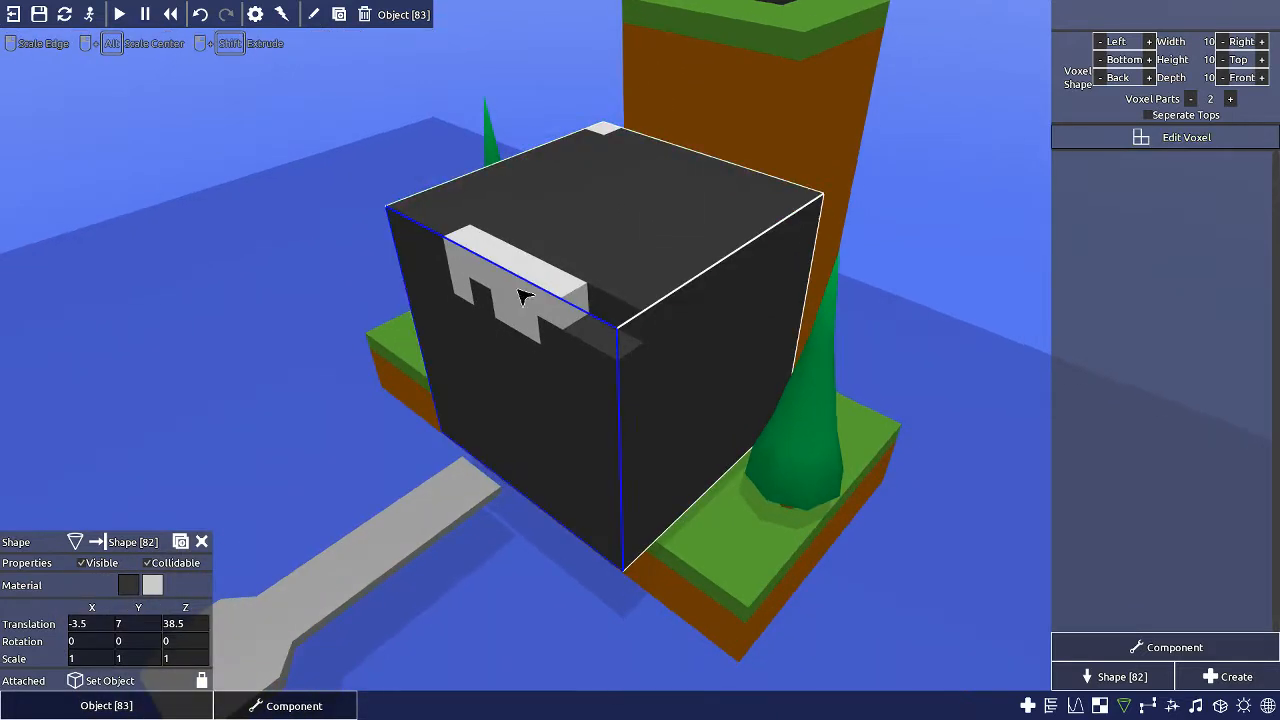
- Shrink the voxel shape to width 3, height 1 and depth 5 by trimming its right, top and front sides
left_click(1222, 42)
left_click(1222, 42)
left_click(1222, 42)
left_click(1222, 42)
left_click(1222, 42)
left_click(1222, 42)
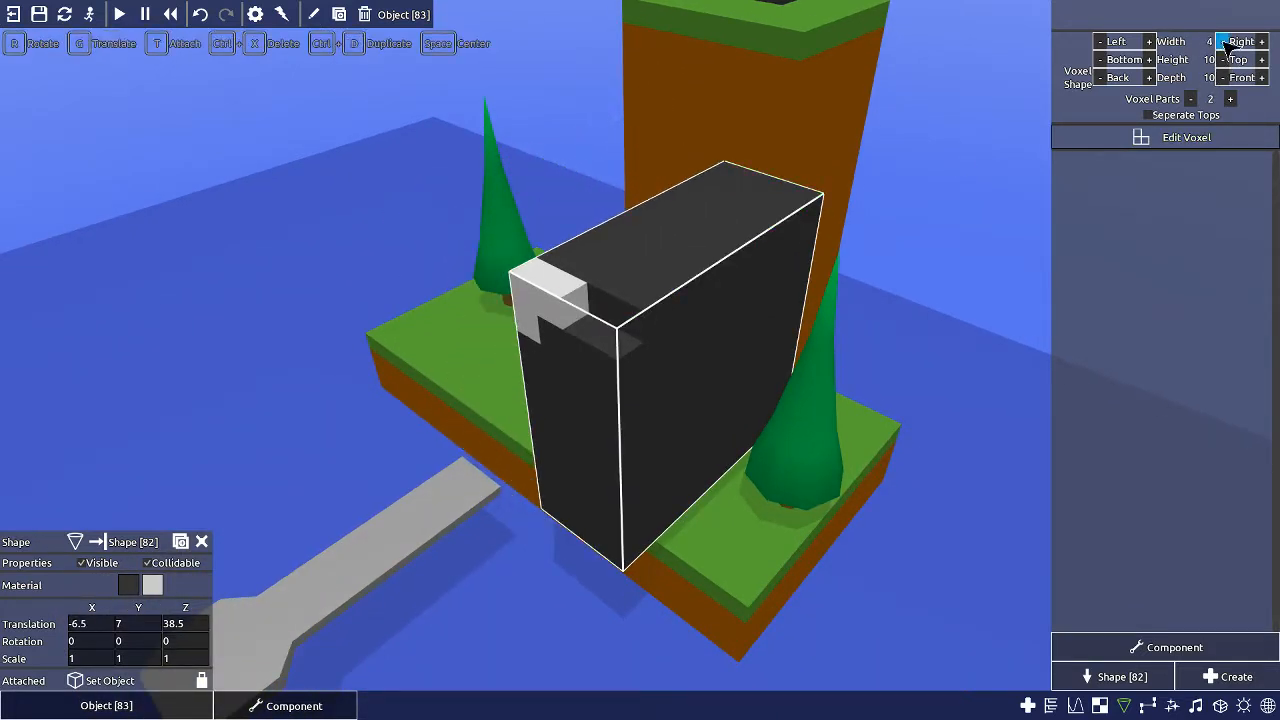
left_click(1222, 42)
left_click(1222, 60)
left_click(1222, 60)
left_click(1222, 60)
left_click(1222, 60)
left_click(1222, 60)
left_click(1222, 60)
left_click(1222, 60)
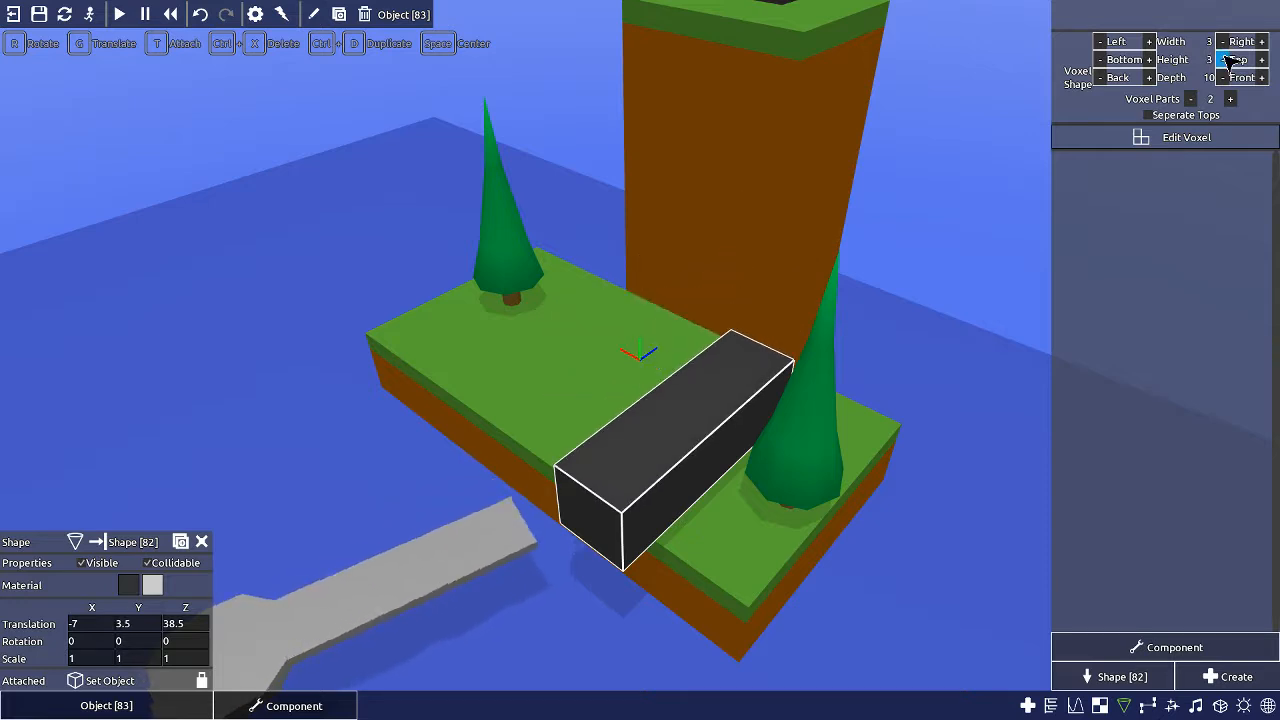
left_click(1222, 60)
left_click(1222, 60)
left_click(1222, 78)
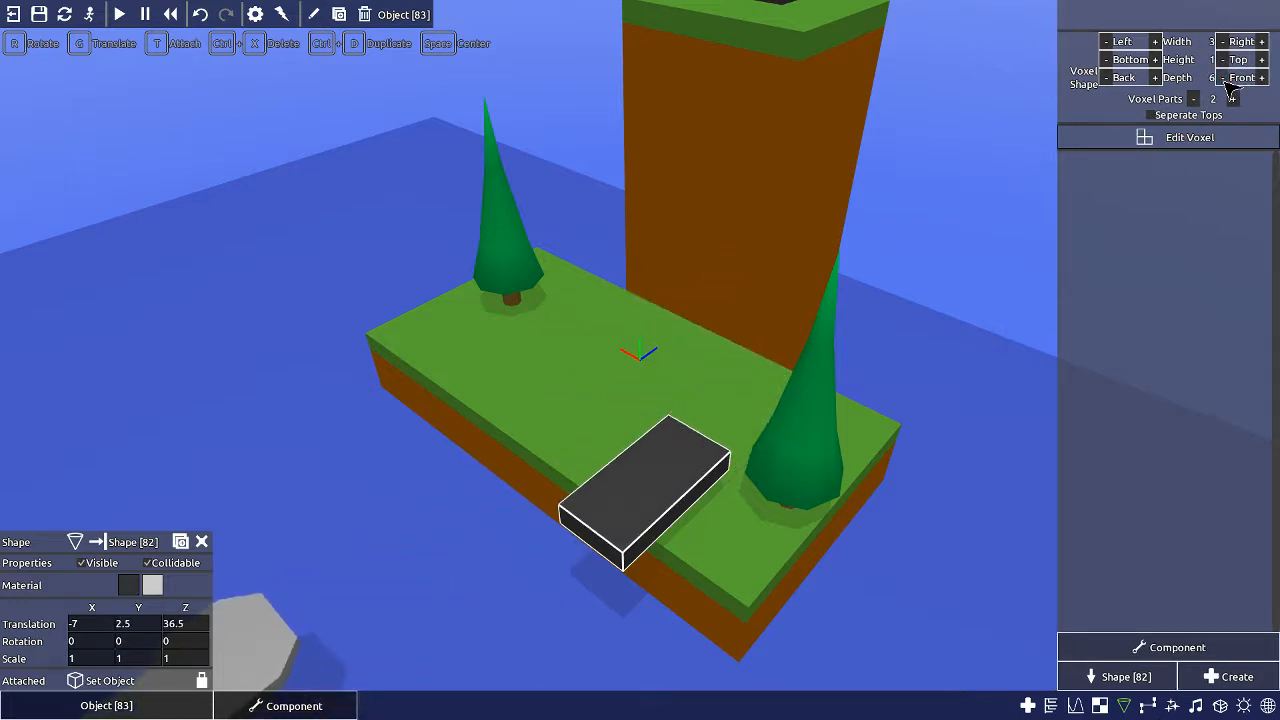
- Rotate the flat voxel block to 270 degrees around Y and move it onto the far grass platform at X -0.5, Z 43.5
middle_click_drag(770, 390, 706, 446)
key("r")
left_click(577, 586)
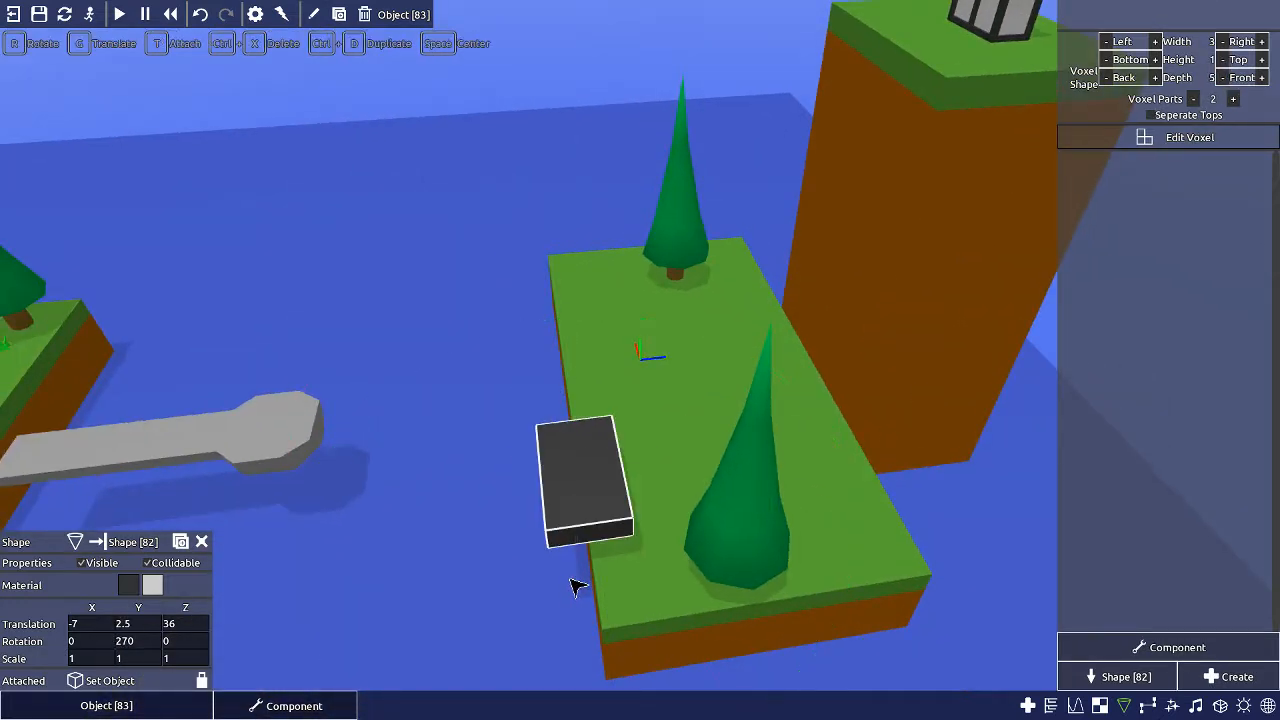
middle_click_drag(577, 586, 660, 490)
key("g")
left_click(700, 452)
key("g")
left_click(625, 486)
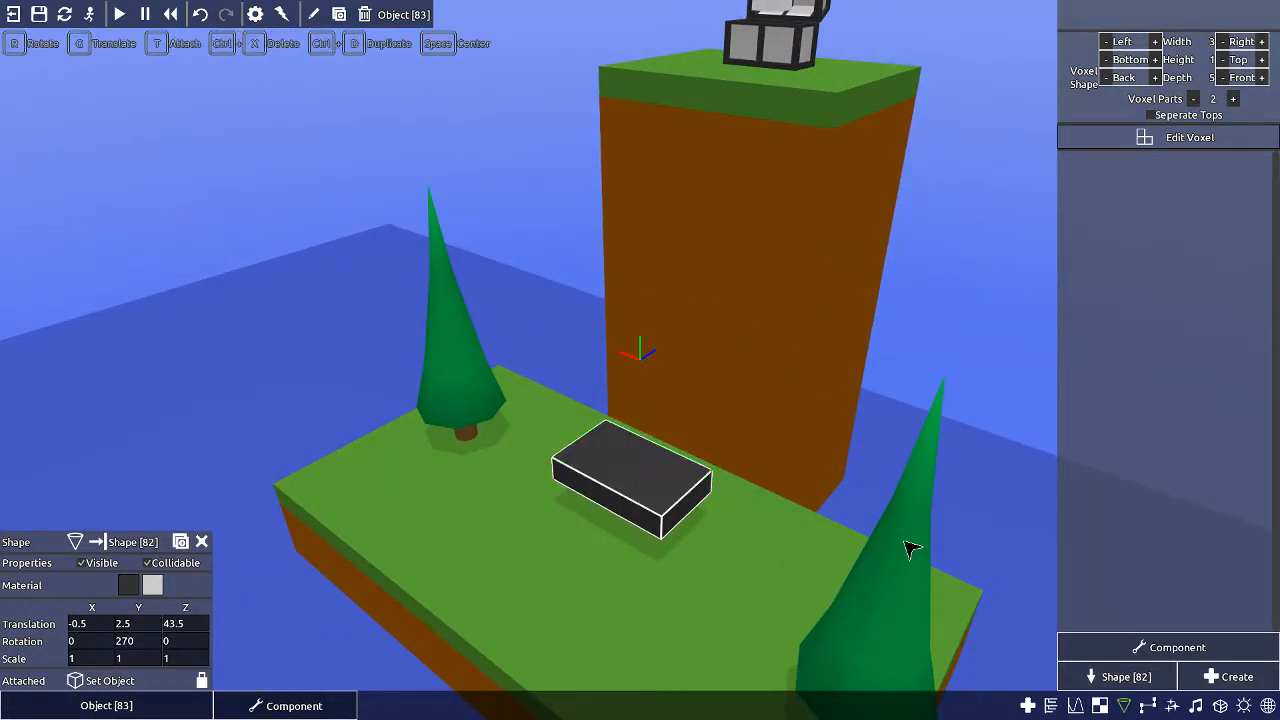
- Replace alternate voxels of the flat block with part 2 to form a full checkerboard pattern
key("space")
left_click(1173, 140)
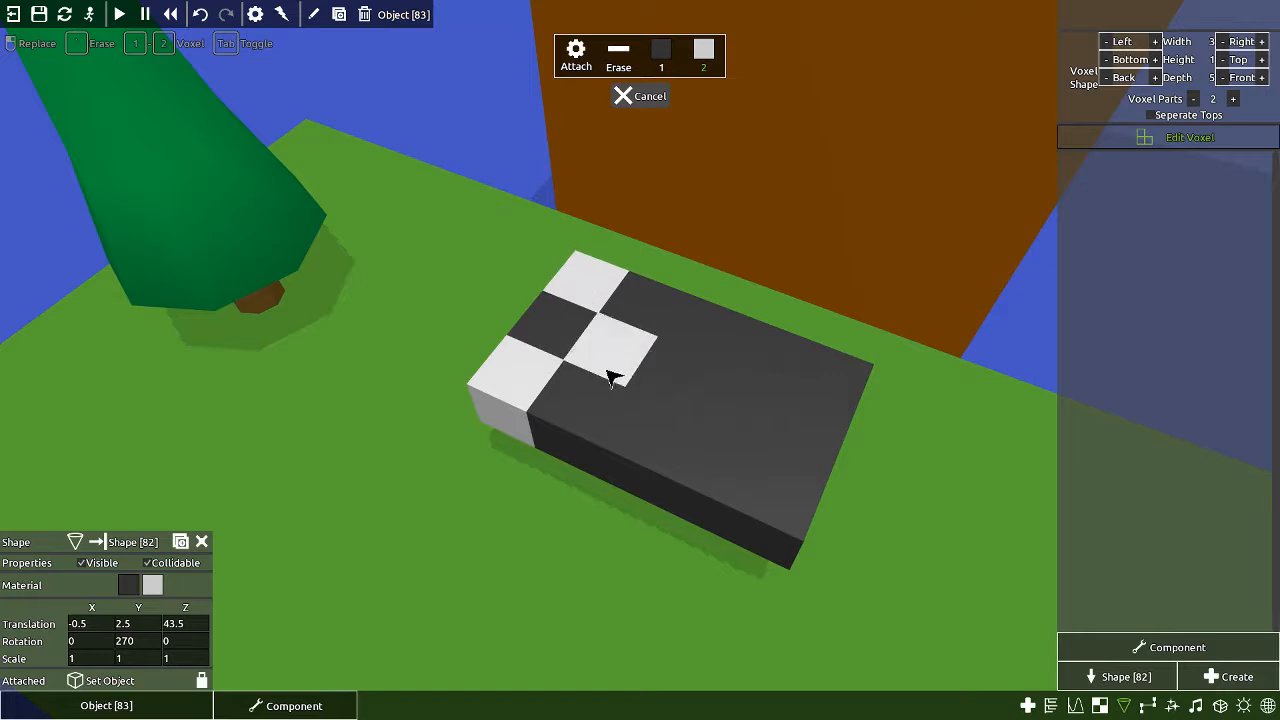
left_click(655, 457)
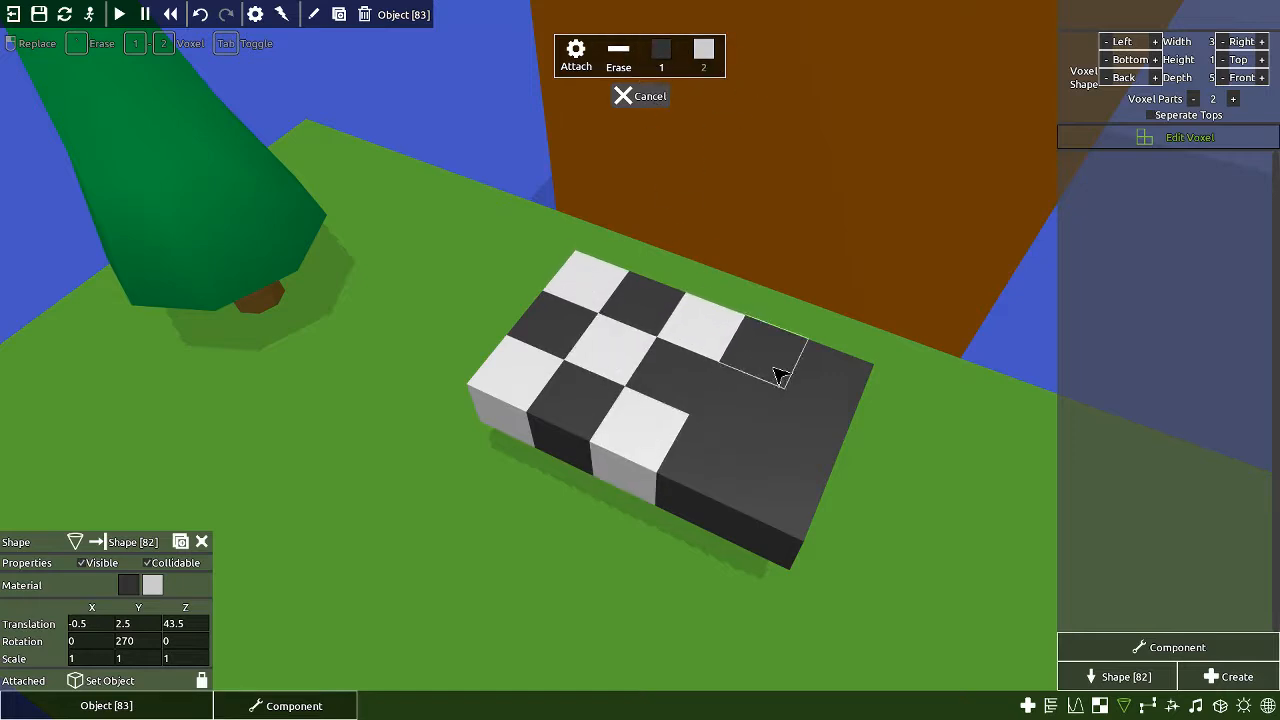
left_click(765, 487)
left_click(820, 394)
key("Escape")
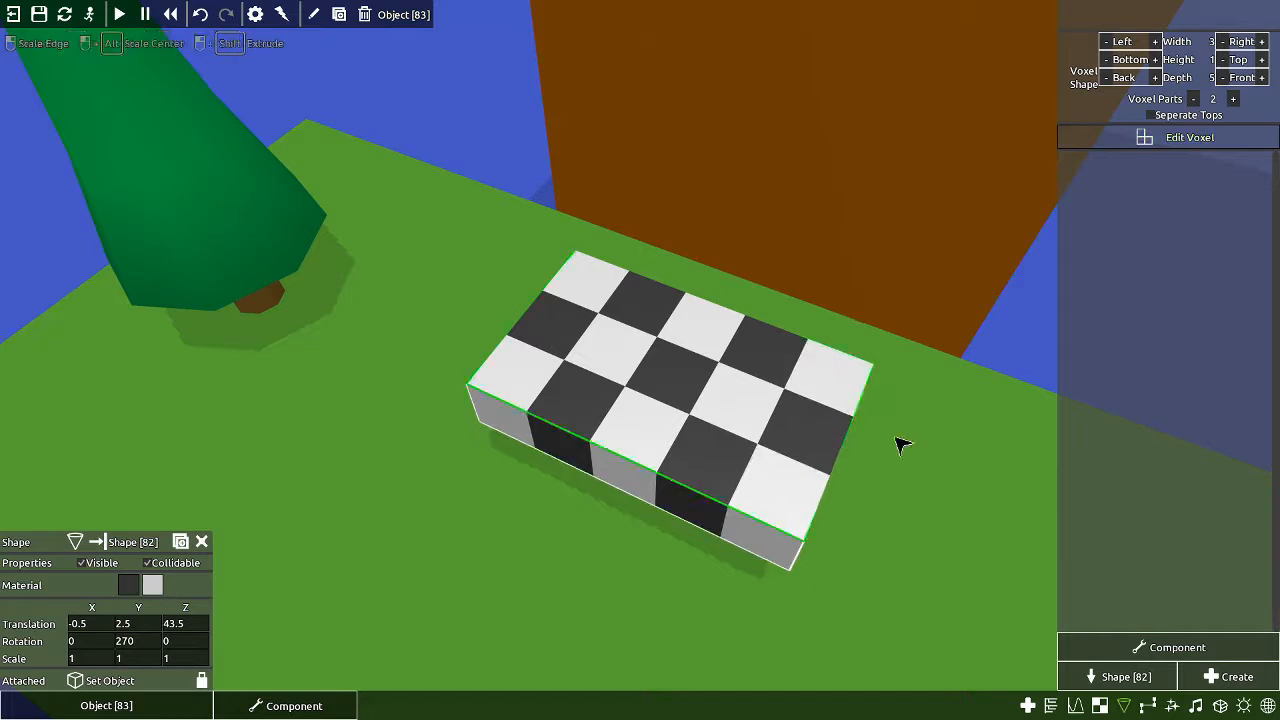
- Paint the light checker part with the orange-brown material and the dark part with the cream material
left_click(1136, 414)
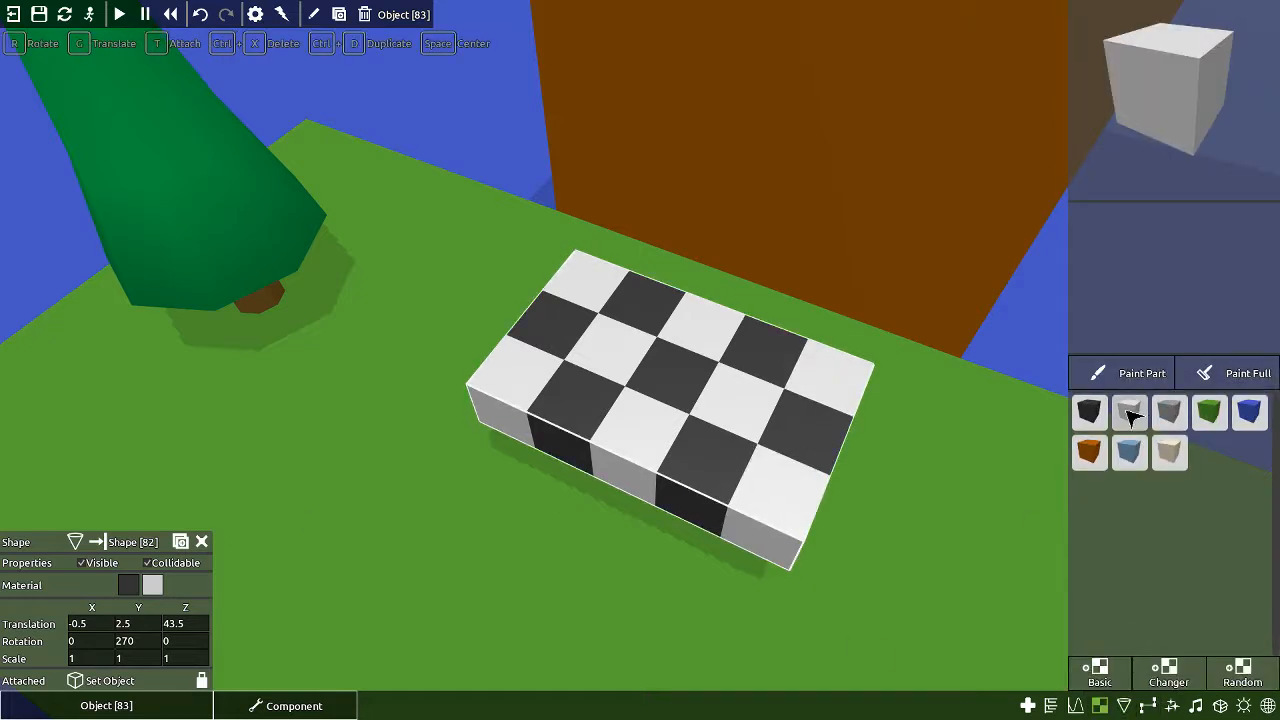
left_click(1250, 414)
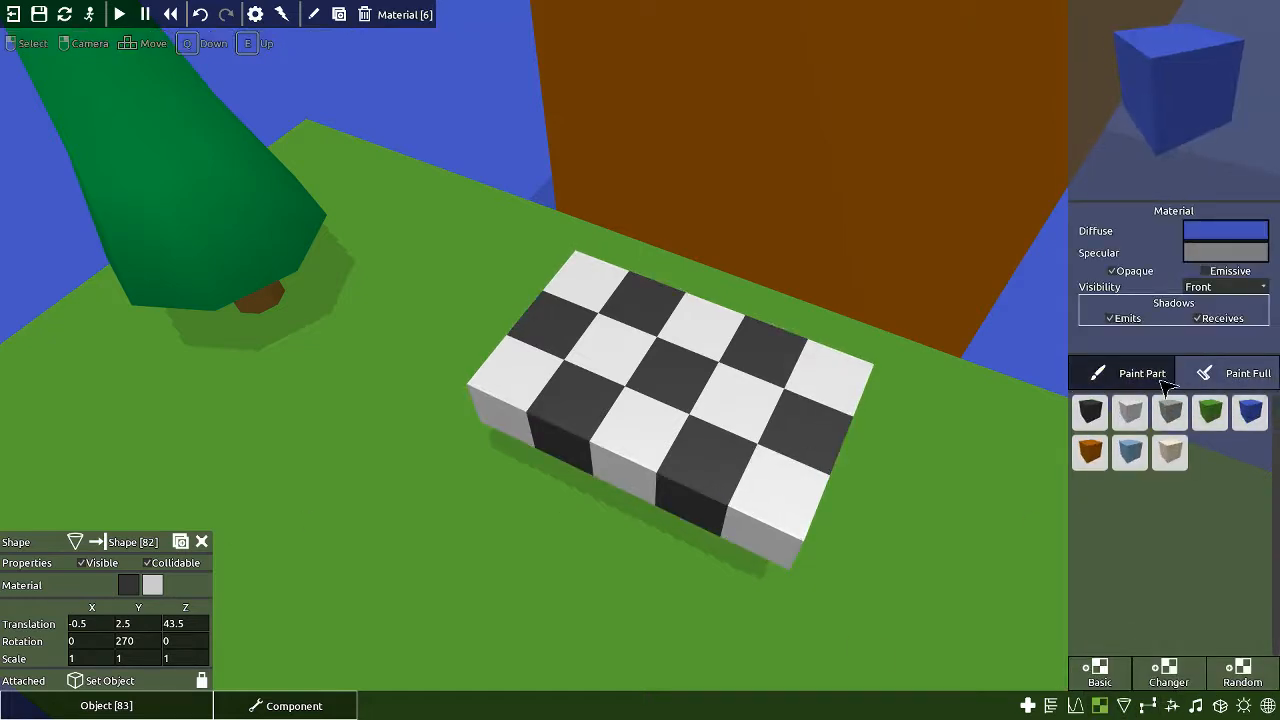
left_click(768, 490)
left_click(1168, 452)
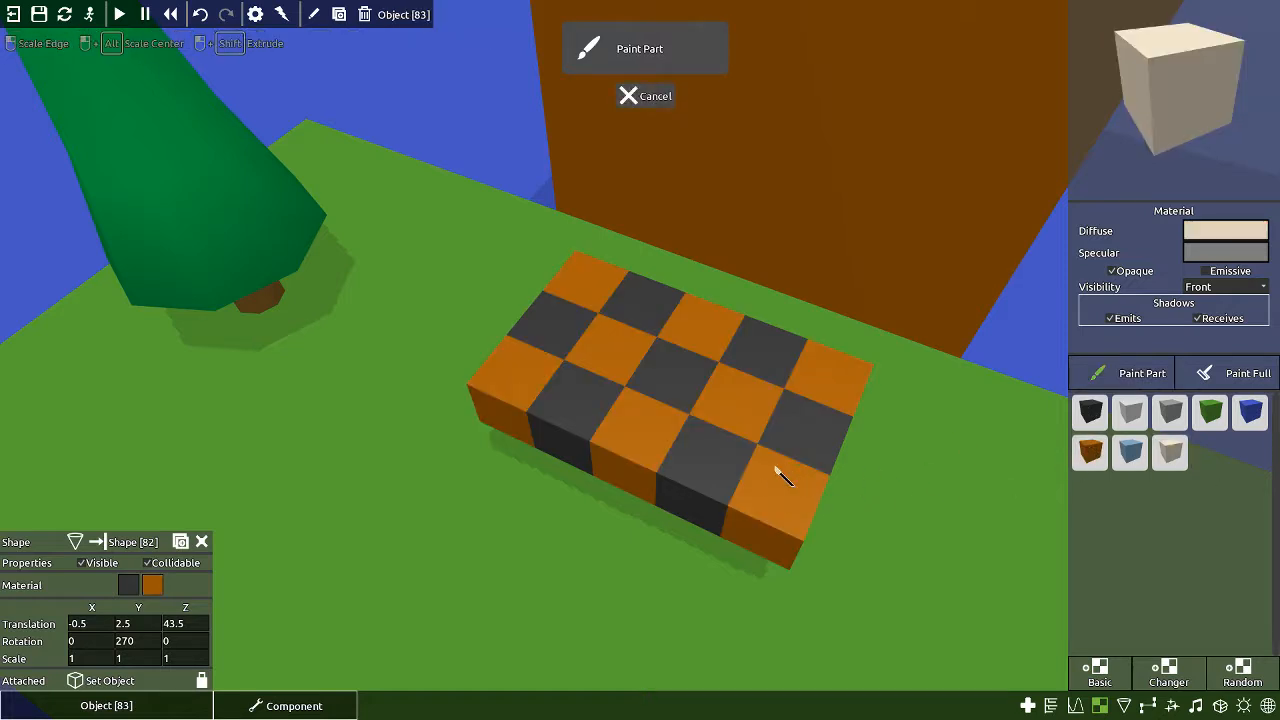
left_click(700, 479)
mouse_move(757, 444)
right_mouse_down()
mouse_move(750, 407)
mouse_move(773, 398)
mouse_move(766, 415)
mouse_move(337, 513)
right_mouse_up()
- Extend the checkered voxel shape at its front to depth 6
left_click(148, 548)
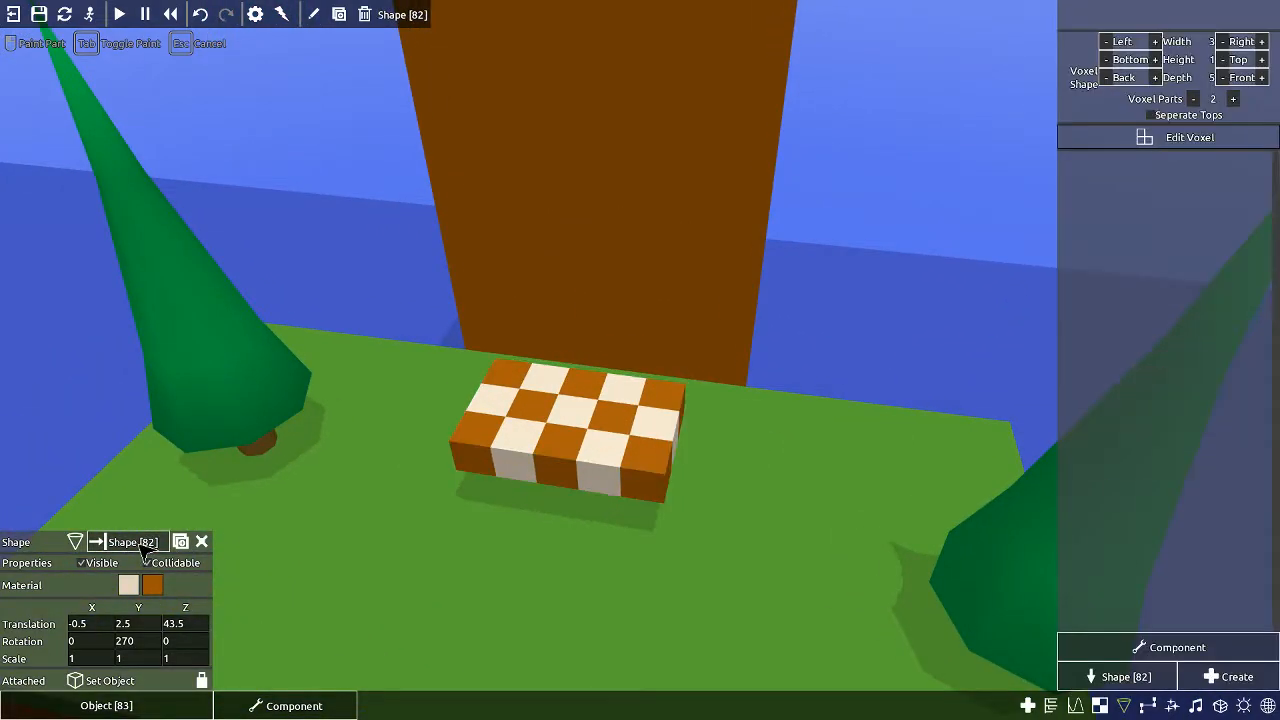
scroll(657, 414, "up", 2)
left_click(1262, 78)
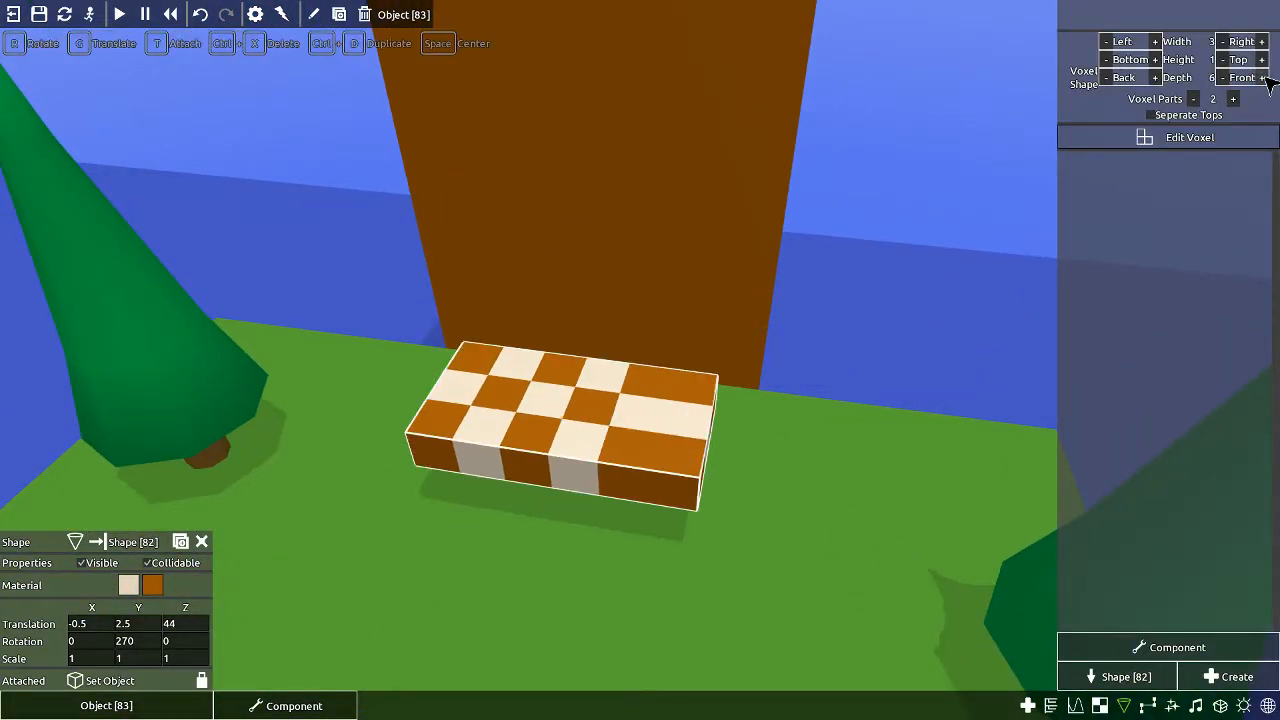
scroll(621, 435, "up", 1)
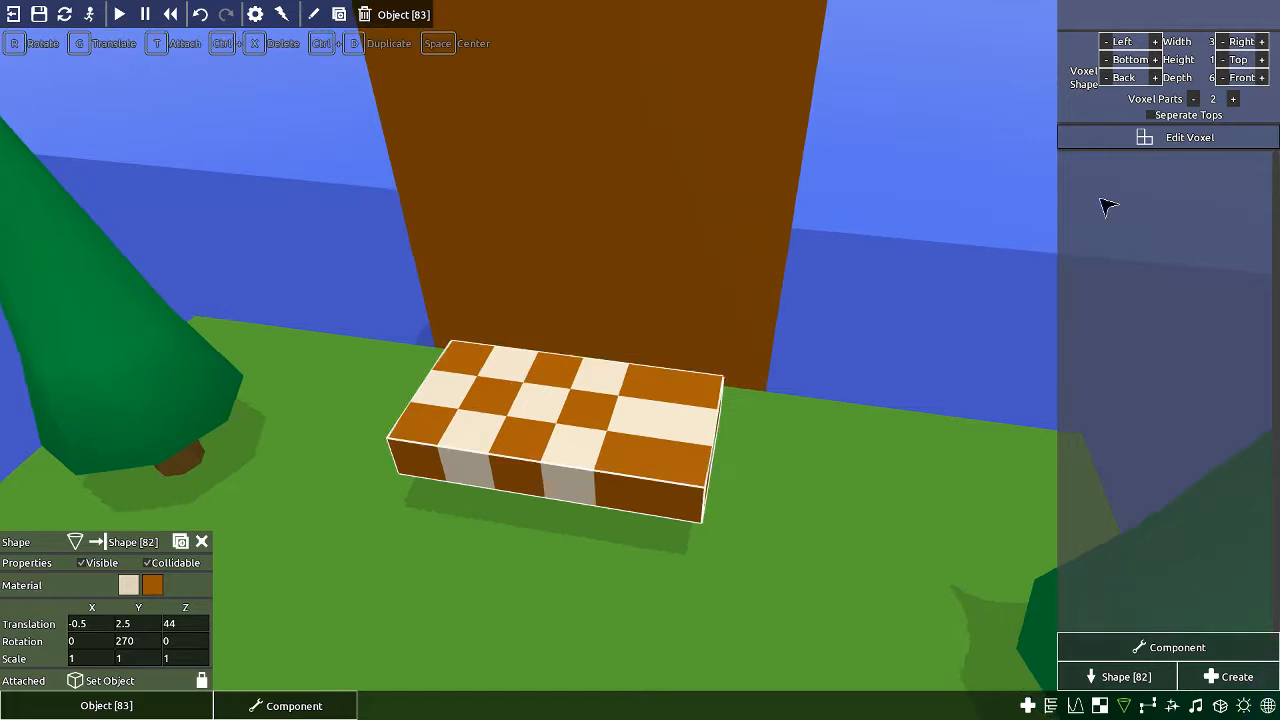
left_click(1222, 78)
left_click(1262, 78)
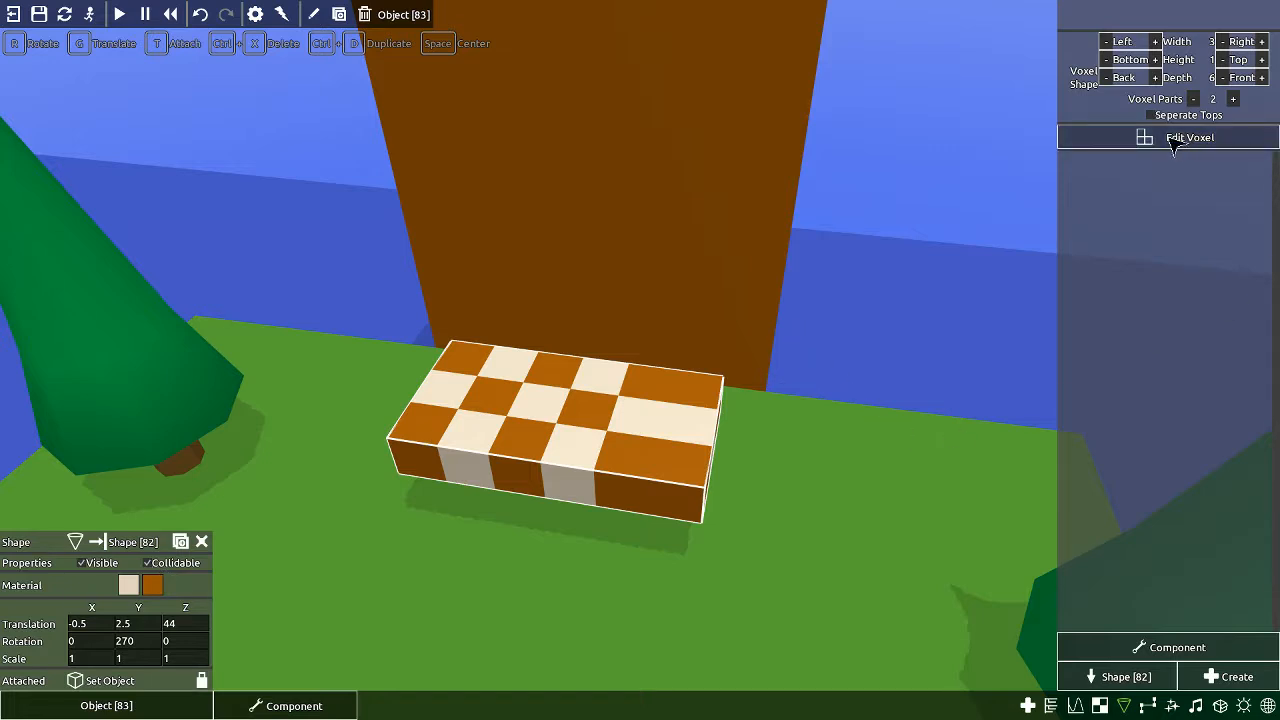
- Duplicate the checkered block twice and place both copies on the grass in front of it, side by side
left_click(929, 168)
key("s")
left_click(590, 308)
key("ctrl+d")
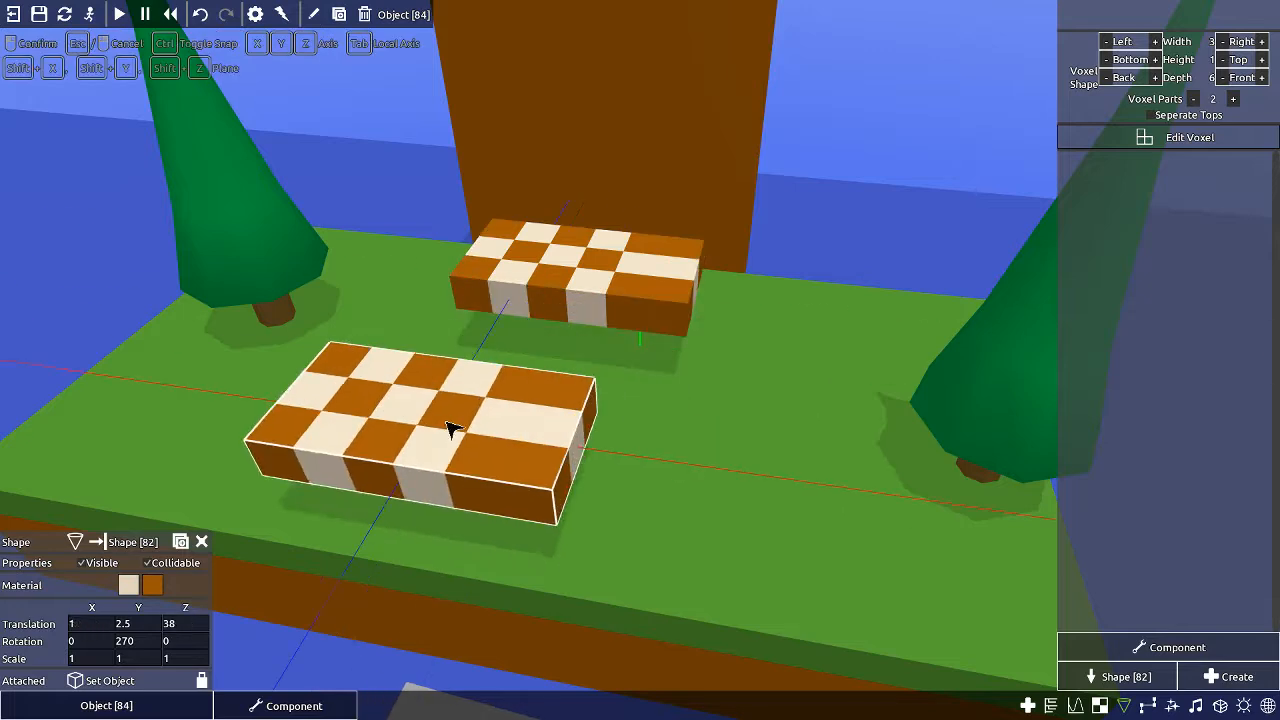
left_click(490, 401)
key("ctrl+d")
left_click(816, 500)
middle_click_drag(744, 456, 687, 512)
key("g")
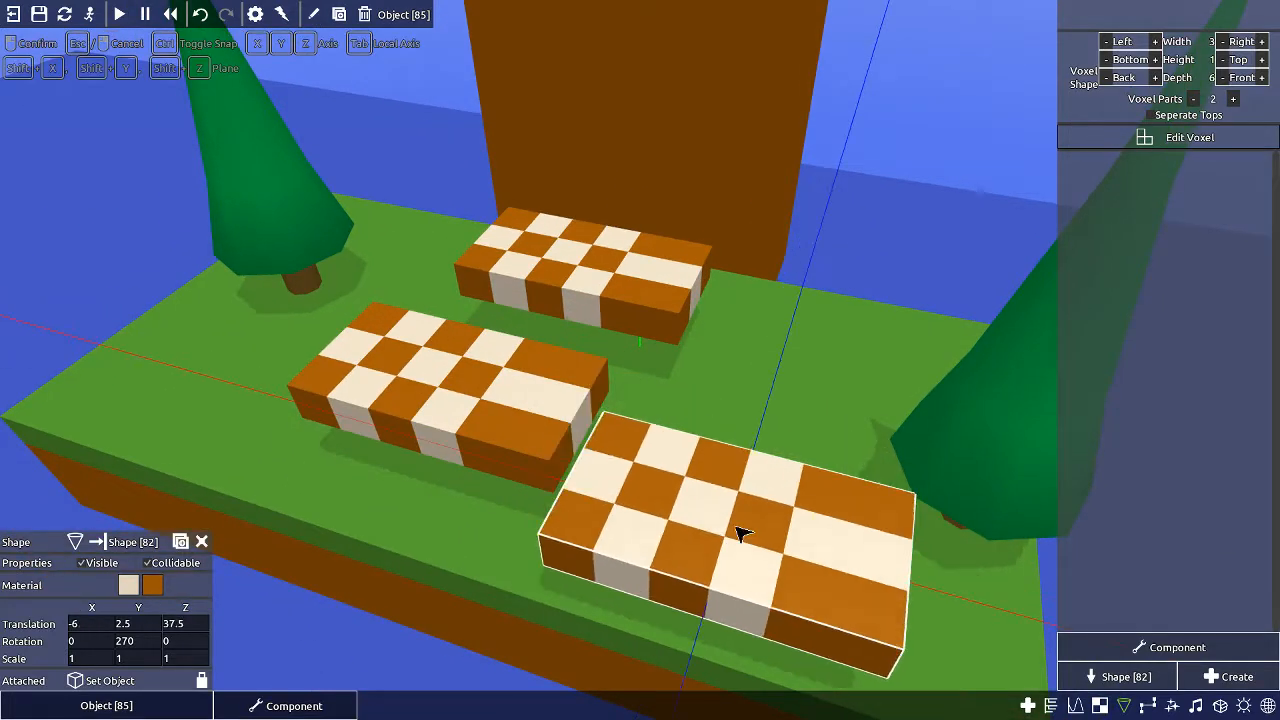
left_click(765, 537)
- Edit the rear block's voxels so its newly added end row continues the orange and cream checkerboard
left_click(920, 120)
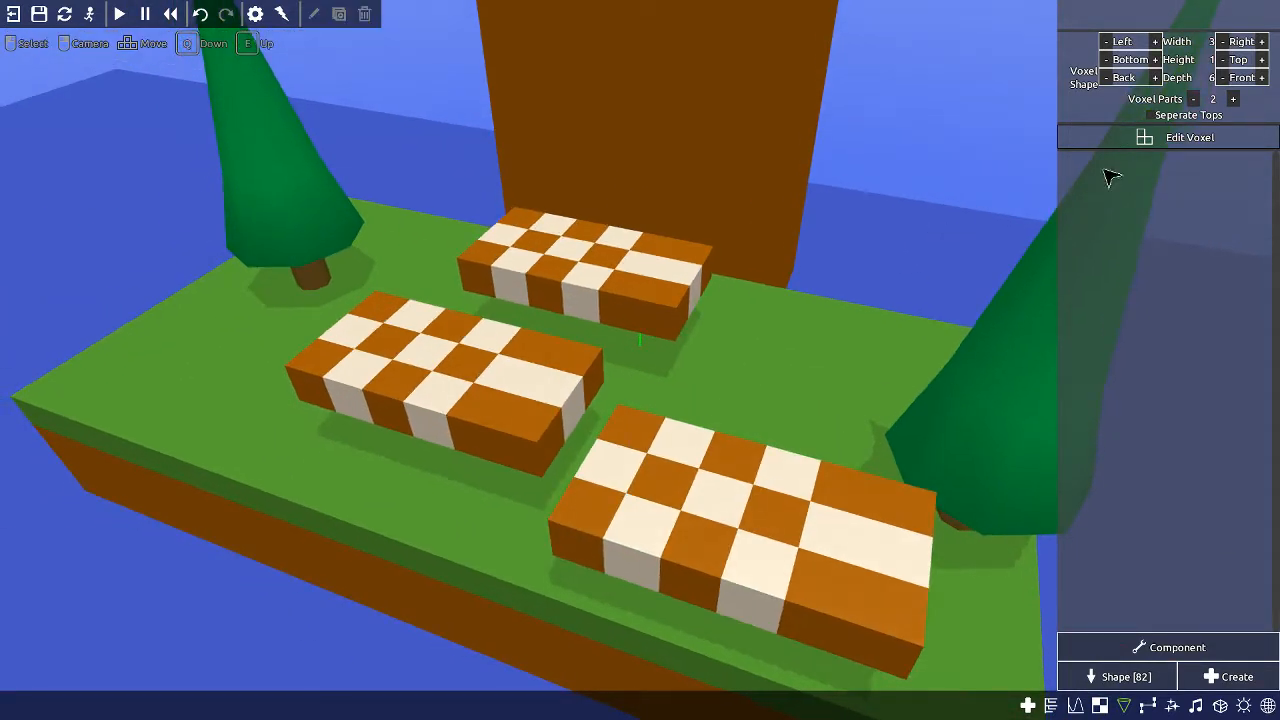
left_click(1160, 140)
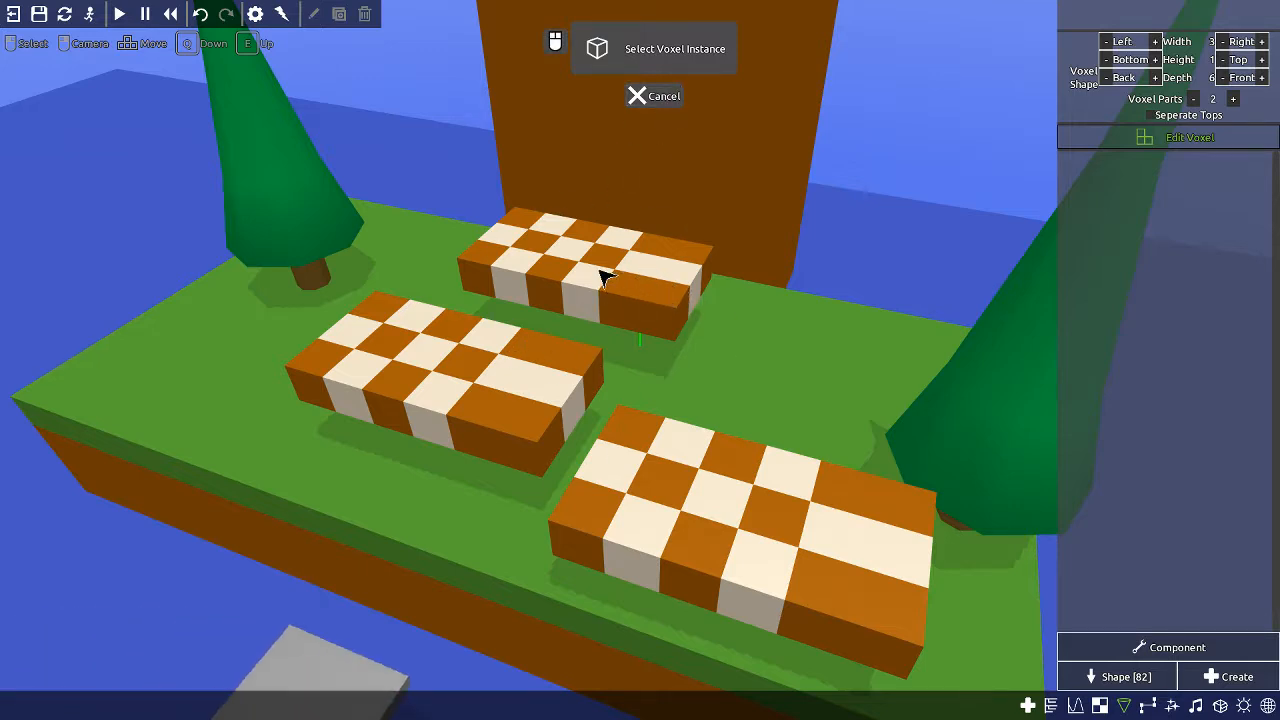
left_click(580, 318)
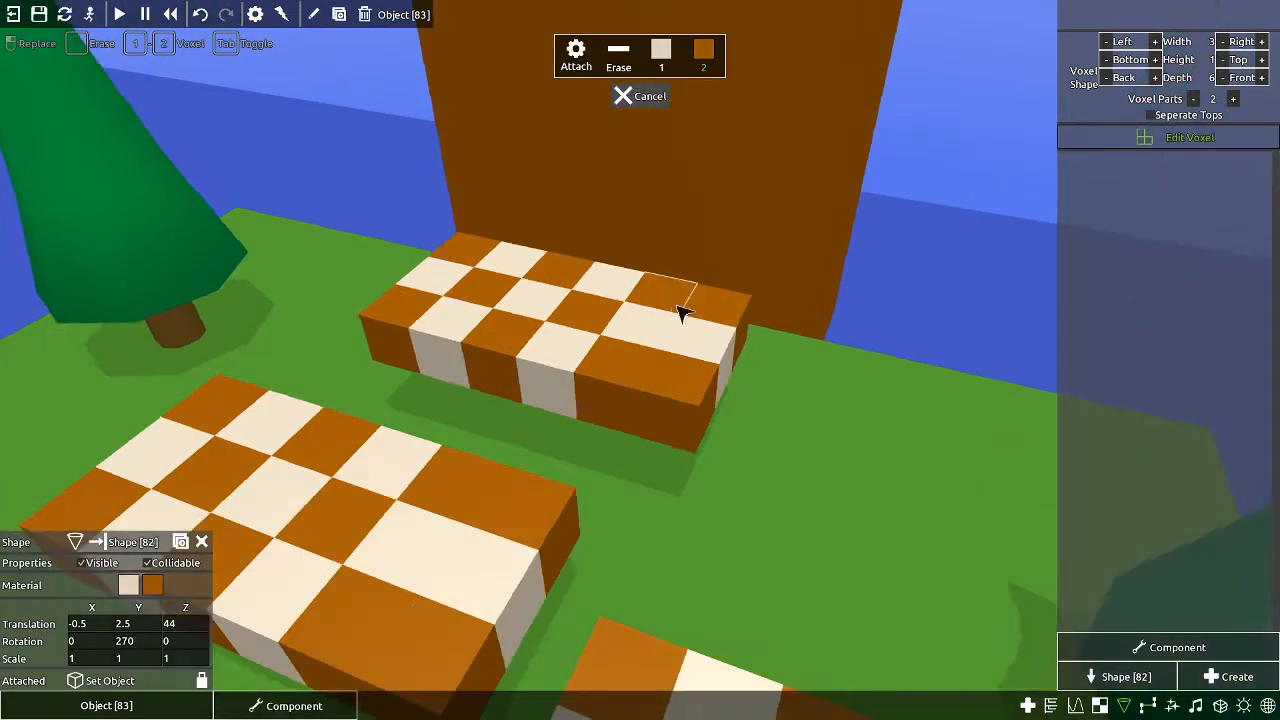
key("s")
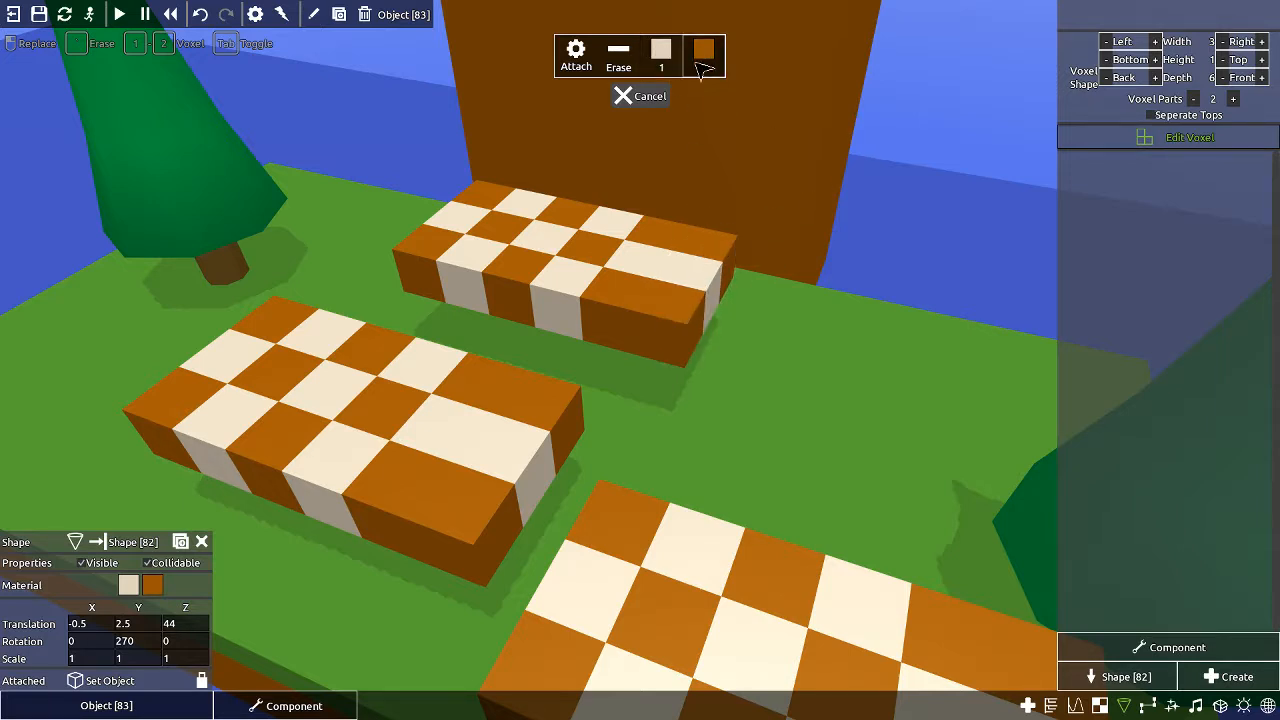
key("2")
scroll(670, 305, "down", 3)
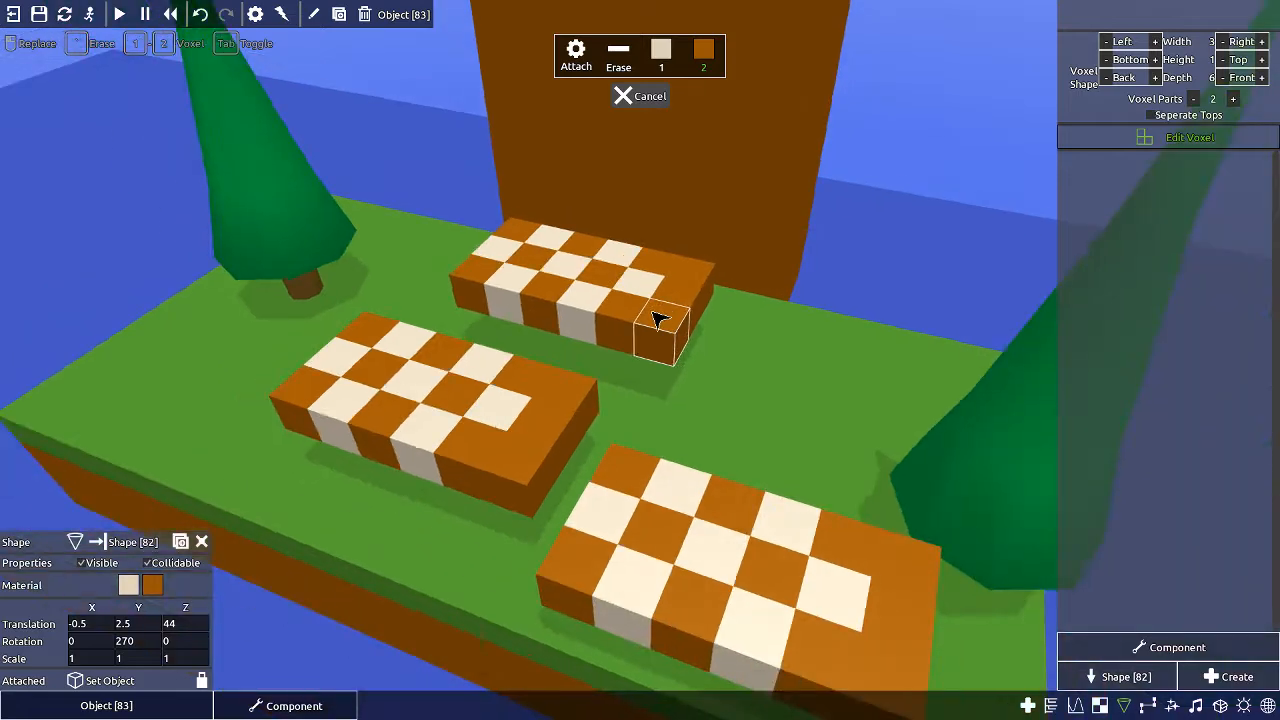
left_click(660, 348)
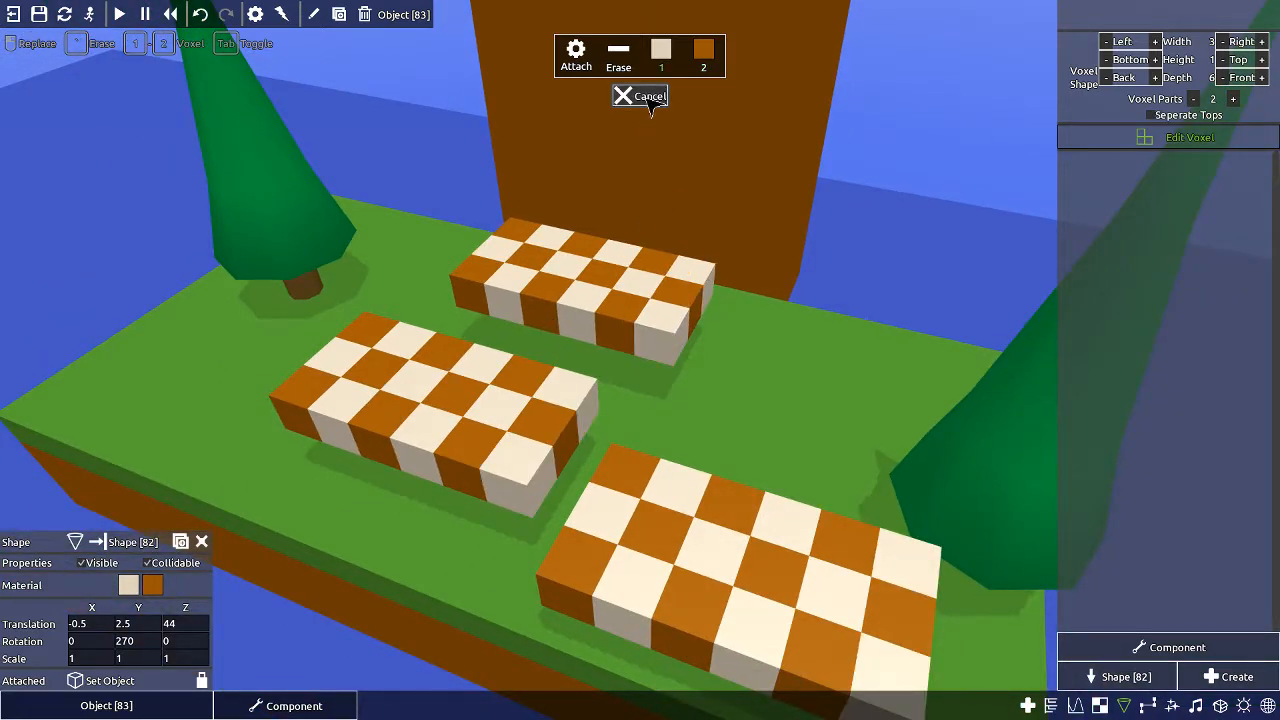
left_click(649, 97)
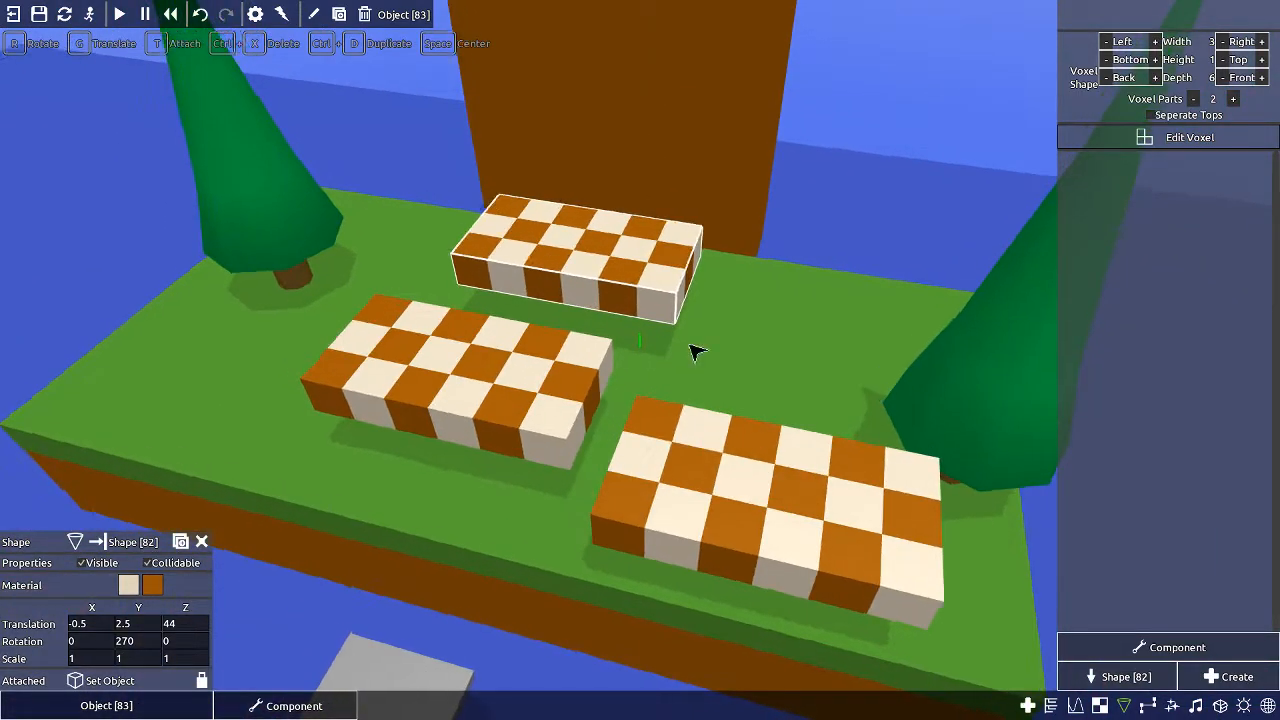
- Delete the front checkered copy nearest the large pine and select the rear block
left_click(700, 462)
key("ctrl+x")
left_click(594, 271)
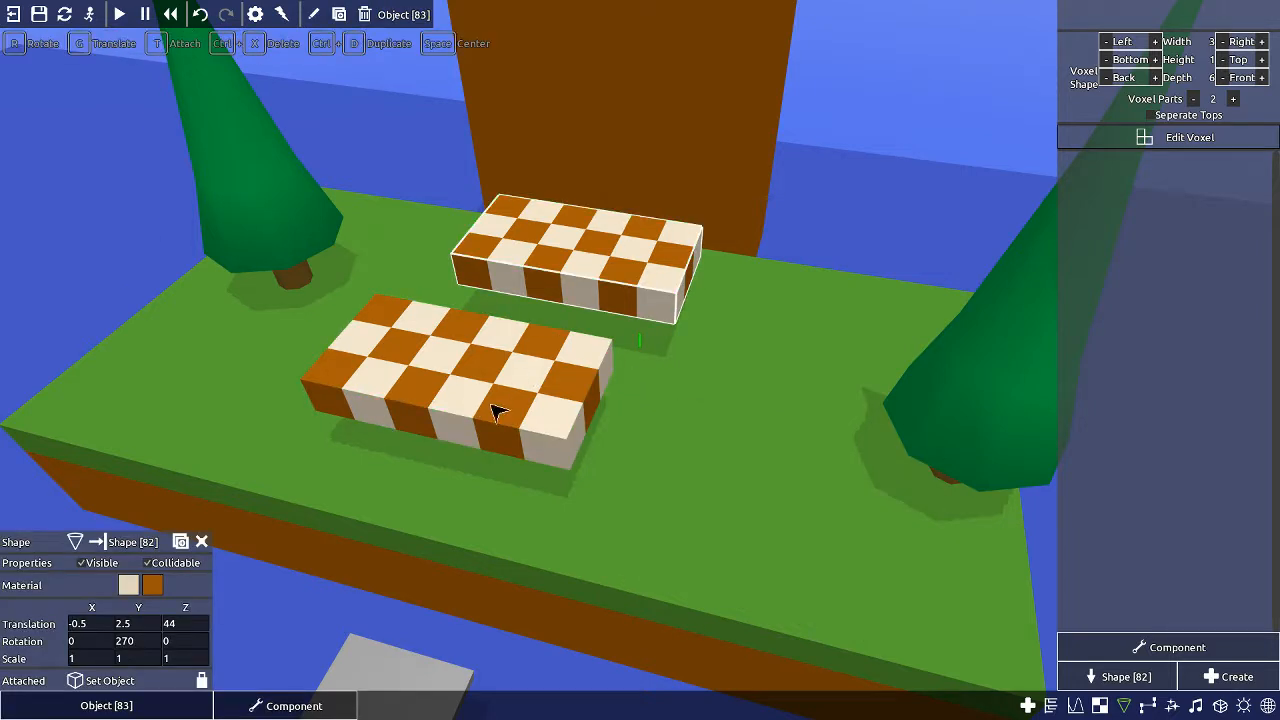
- Select the remaining front copy, duplicate the checkered voxel shape as a separate shape, and return to the shape list
left_click(500, 409)
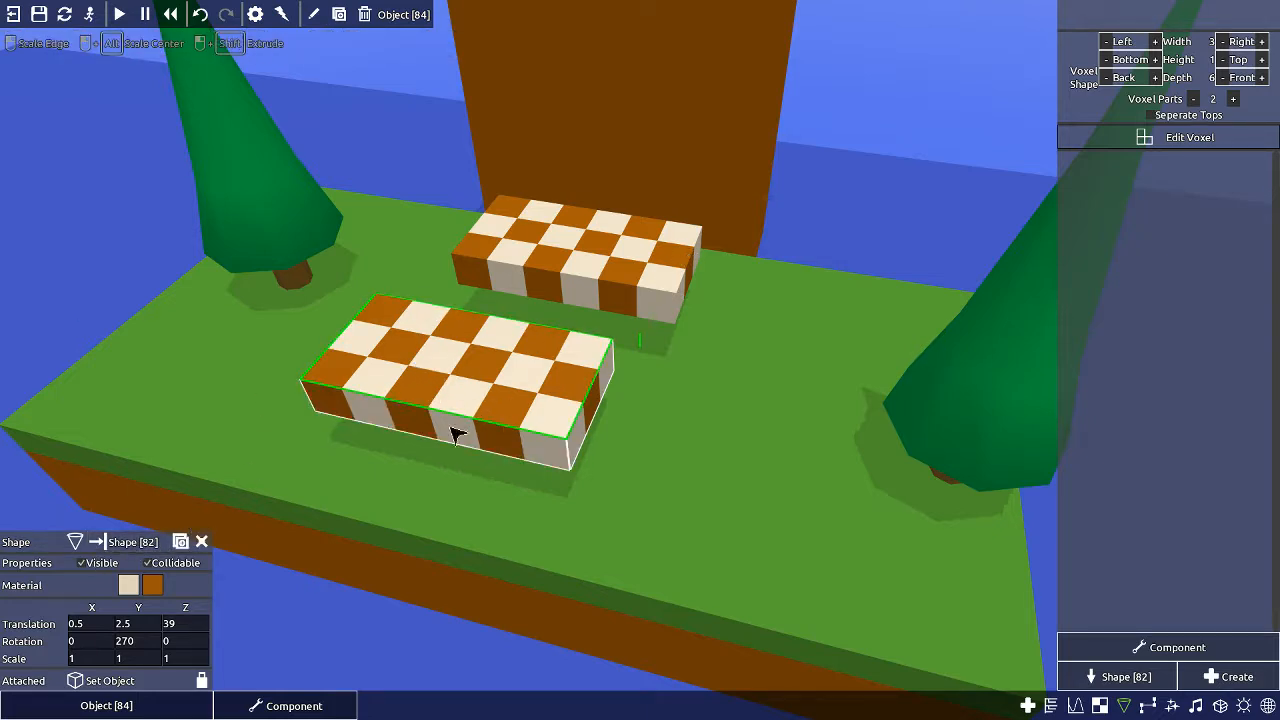
left_click(1100, 677)
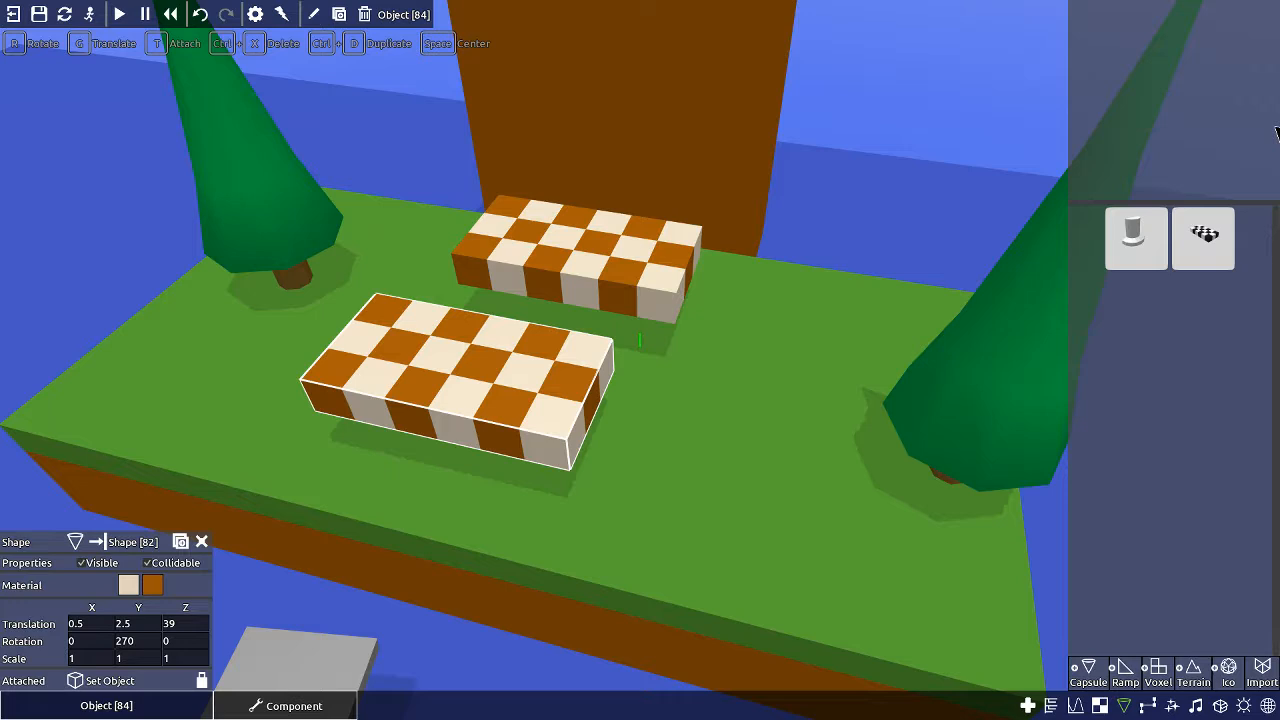
left_click(1226, 239)
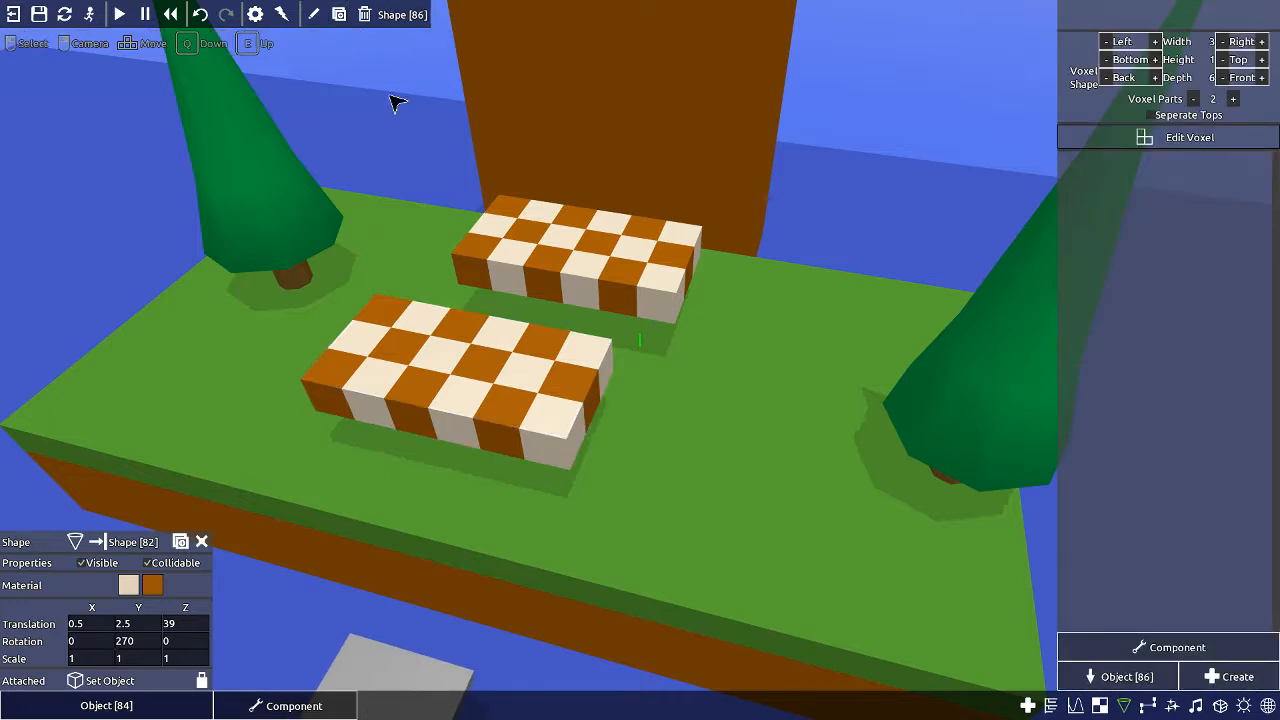
left_click(1123, 700)
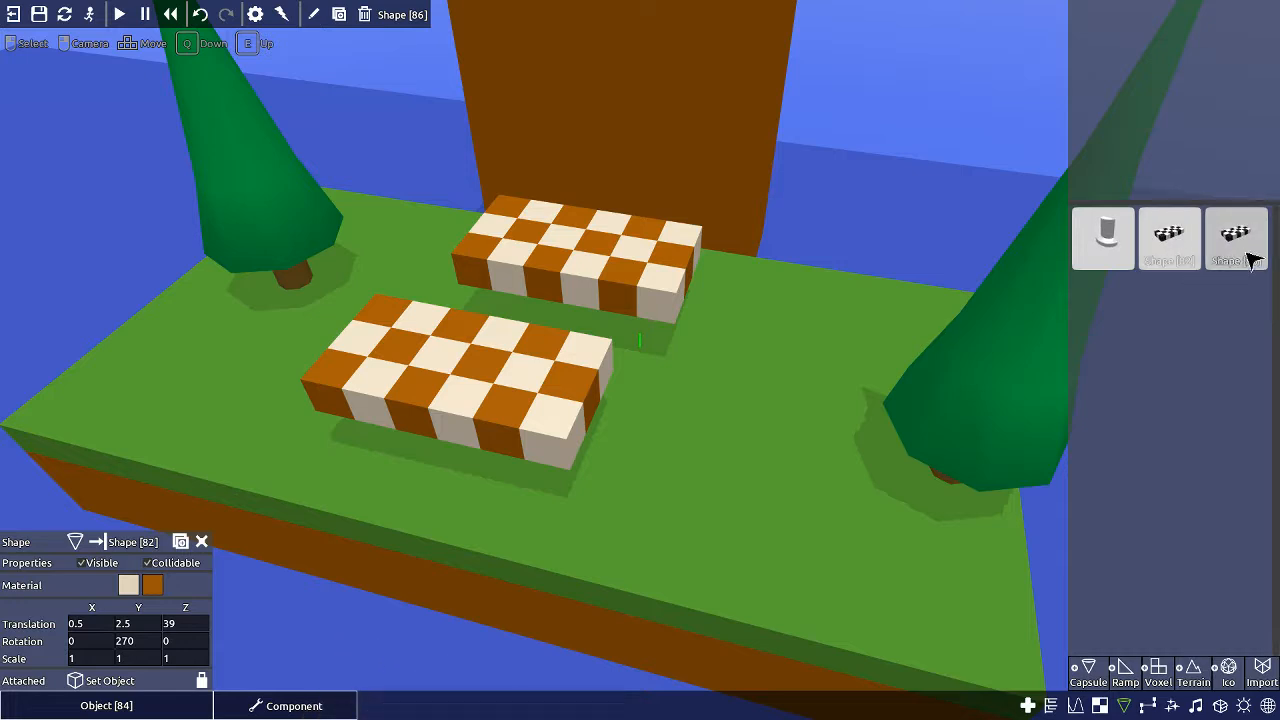
- Assign the duplicated voxel shape to the front checkered block and paint its last two end rows orange
left_click(530, 374)
left_click(571, 286)
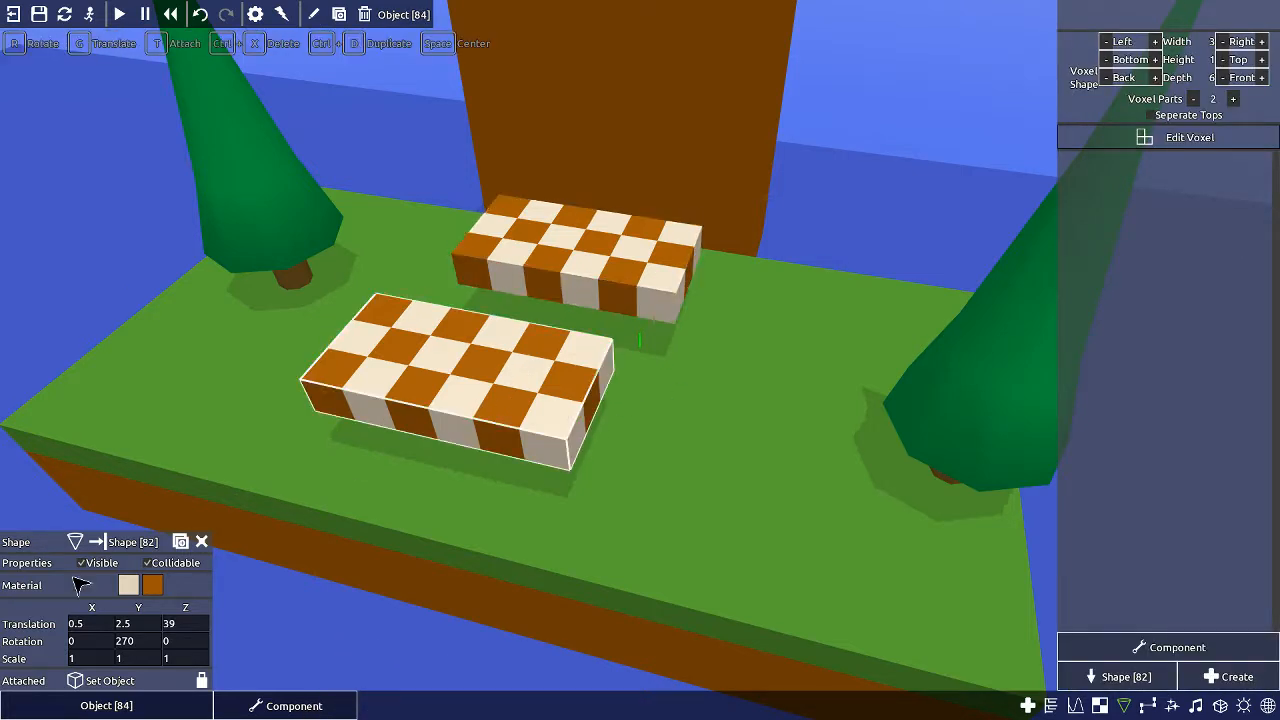
left_click(75, 542)
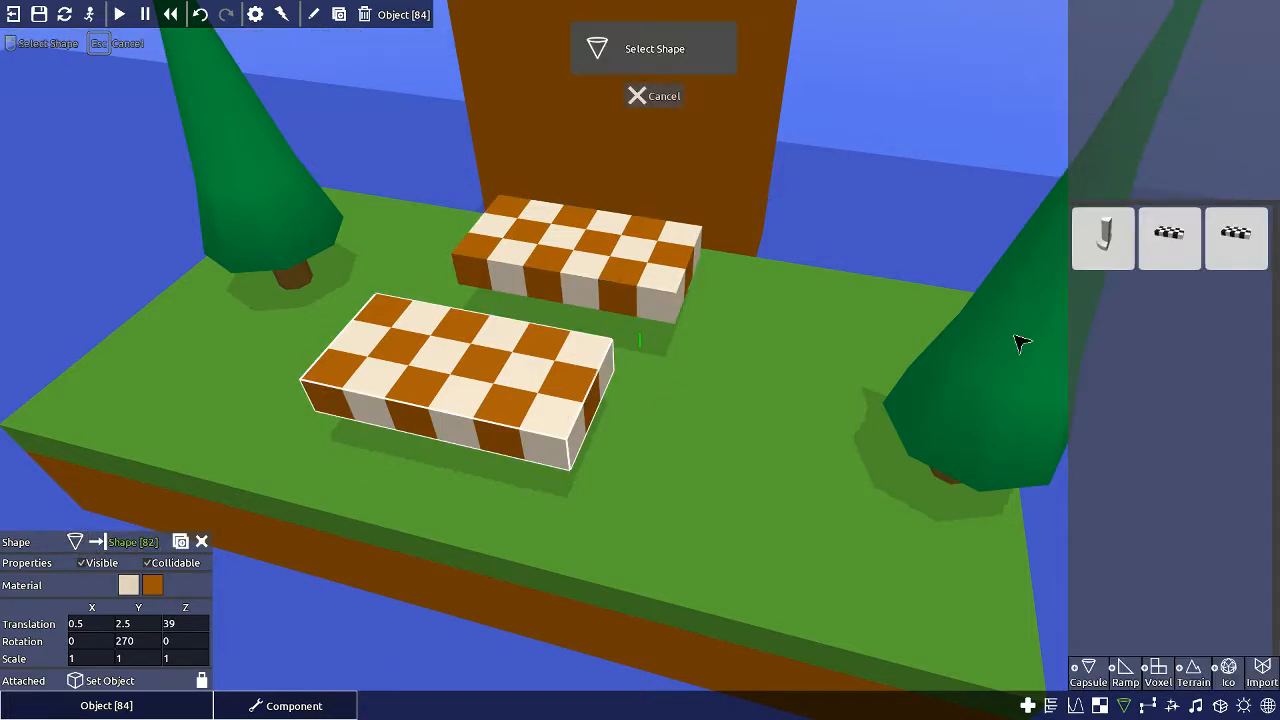
left_click(1236, 232)
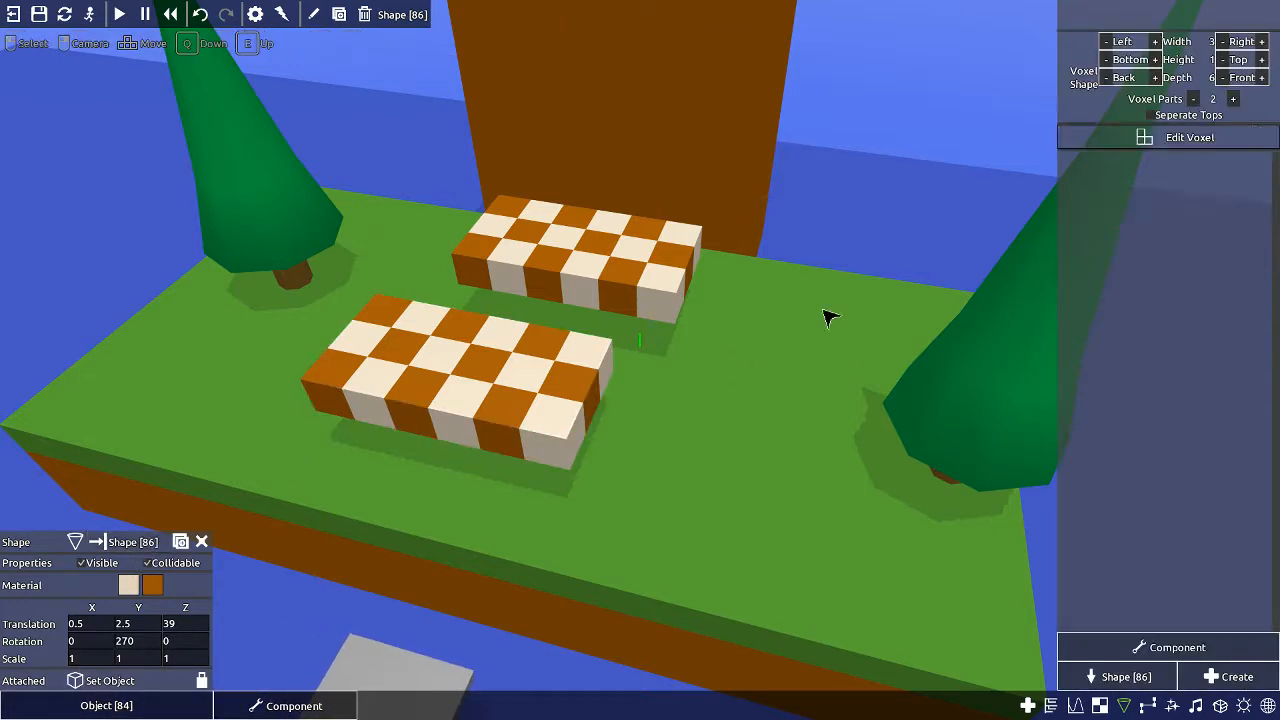
left_click(1190, 137)
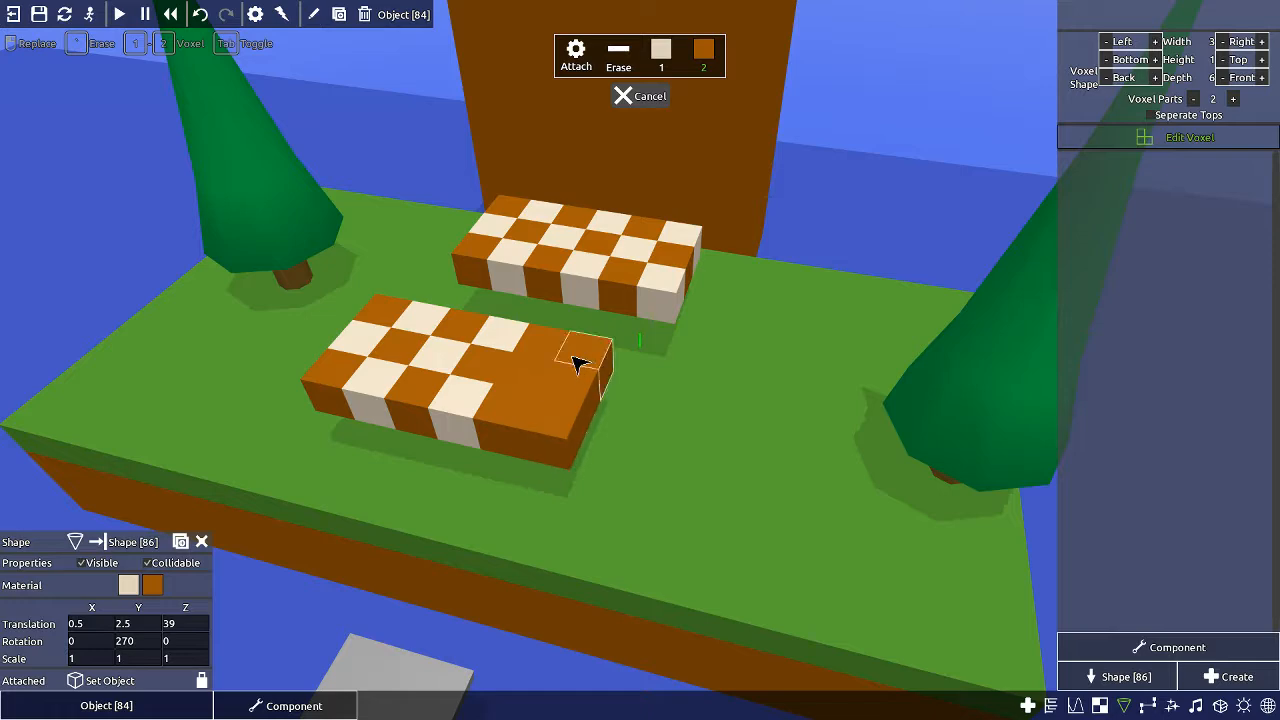
- Undo the last voxel edit and delete the front checkered block
key("ctrl+z")
key("Escape")
key("Delete")
- Move the remaining checkered block against the tall brown pillar, at X 0 and Z 46.5
left_click(589, 288)
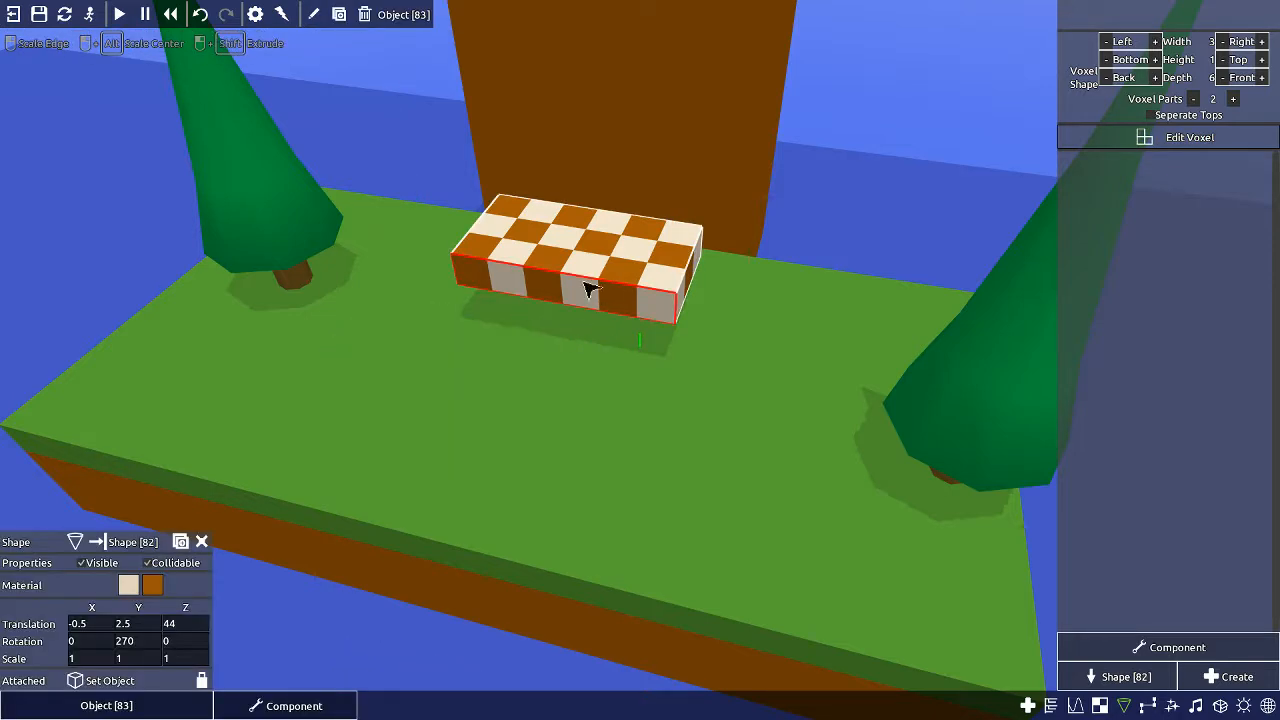
middle_click_drag(589, 288, 562, 303)
key("g")
left_click(605, 316)
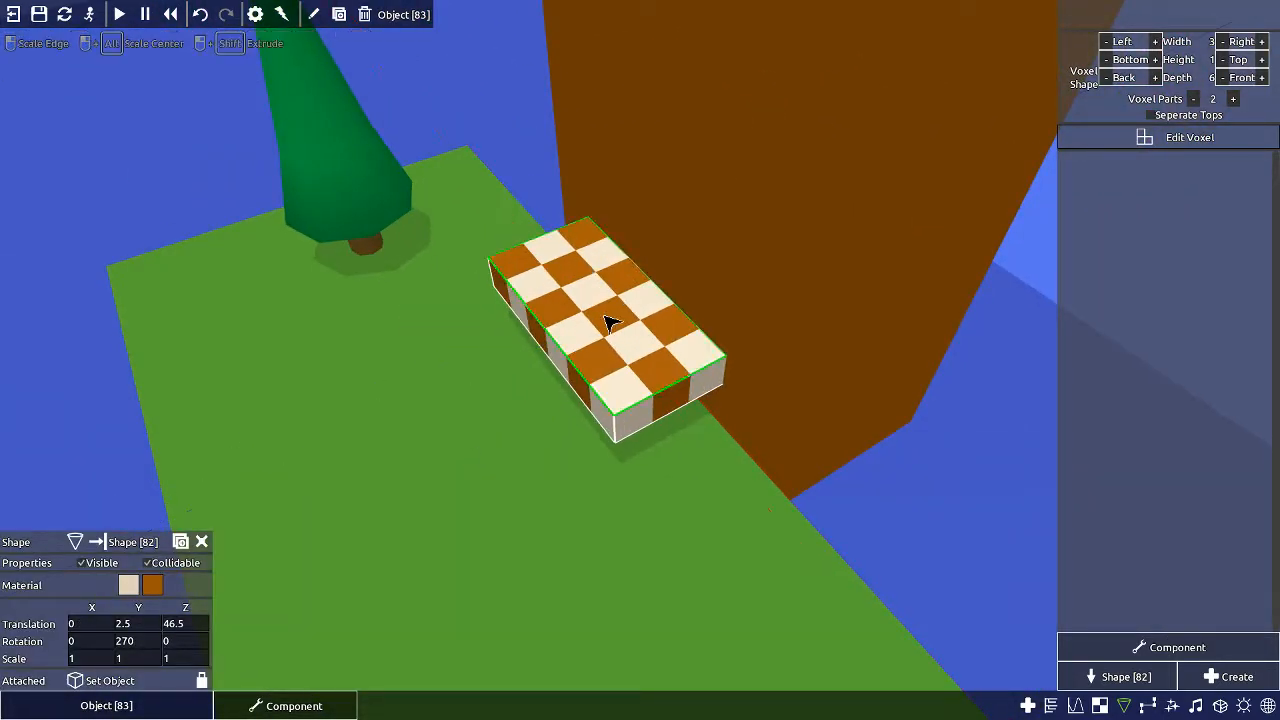
- Lower the checkered block along the Y axis to a height of about 1.007
key("g")
key("y")
left_click(628, 324)
key("g")
mouse_move(628, 324)
middle_mouse_down()
mouse_move(620, 332)
mouse_move(638, 338)
middle_mouse_up()
key("y")
left_click(625, 343)
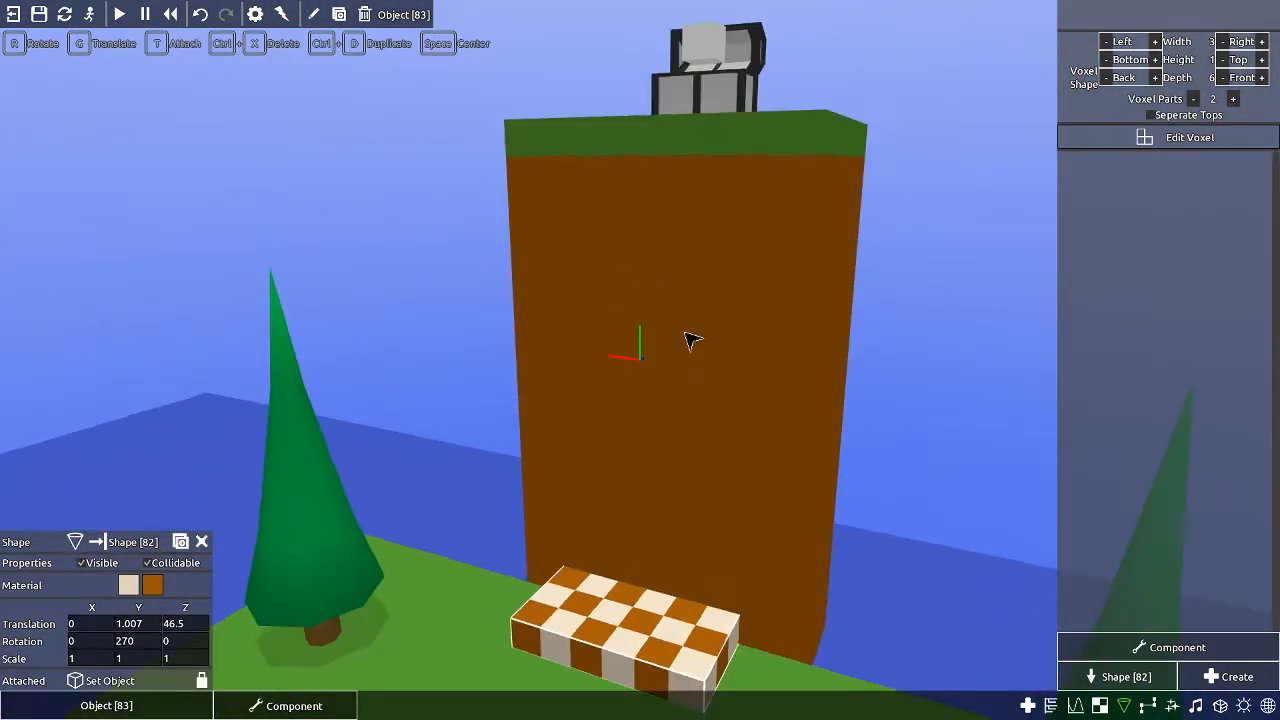
- Show the timeline list and add an Oscillate motion with a Y distance of 16 to the checkered block
middle_click_drag(789, 151, 455, 562)
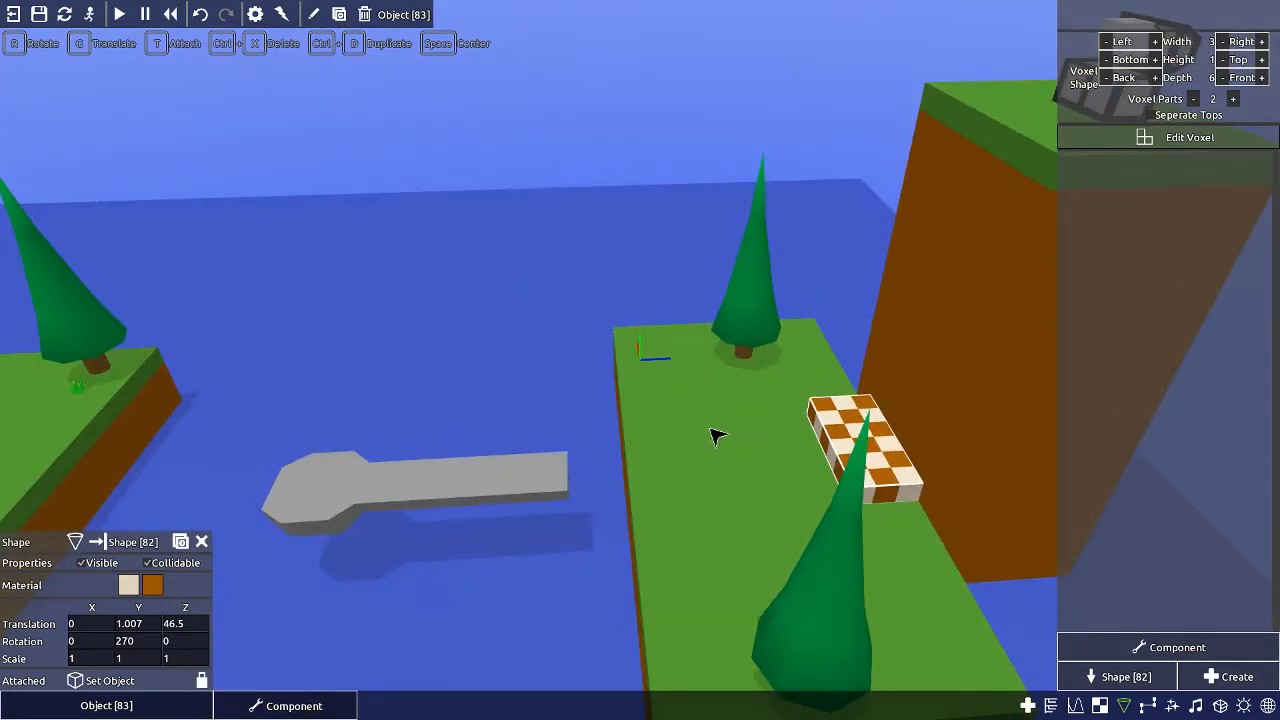
middle_click_drag(716, 436, 638, 443)
middle_click_drag(600, 490, 237, 531)
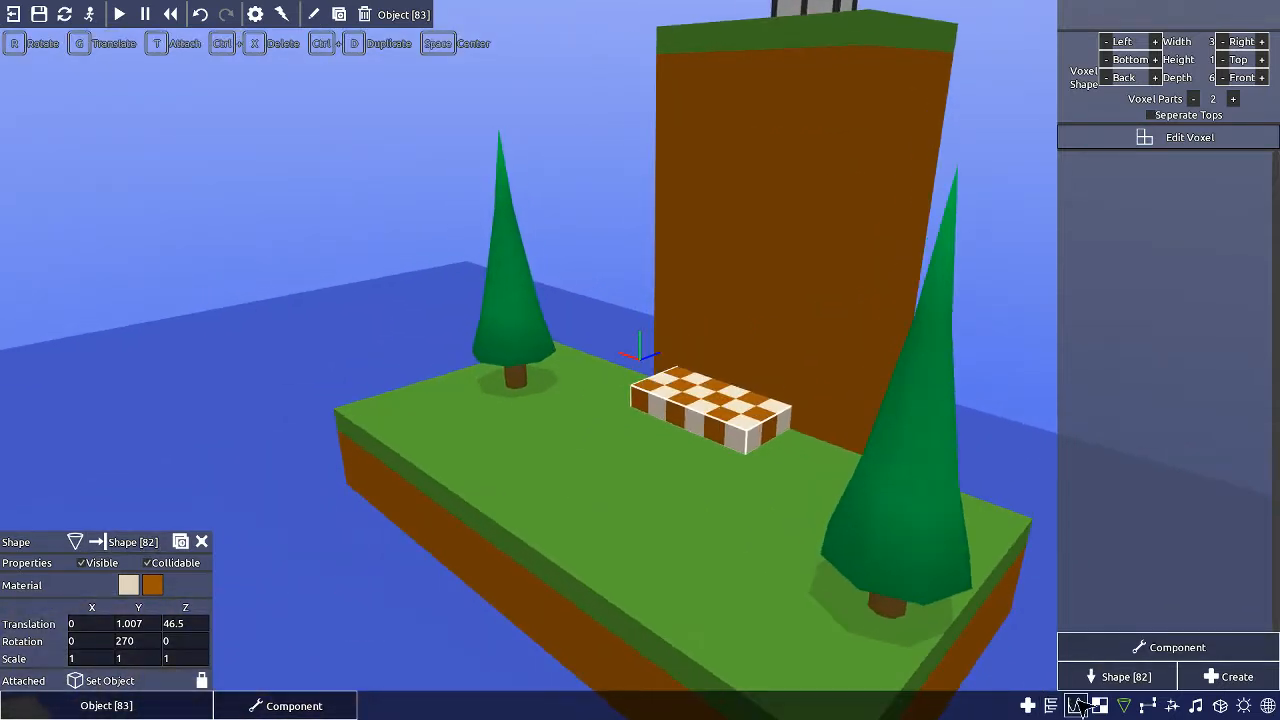
left_click(1076, 705)
middle_click_drag(1050, 283, 932, 330)
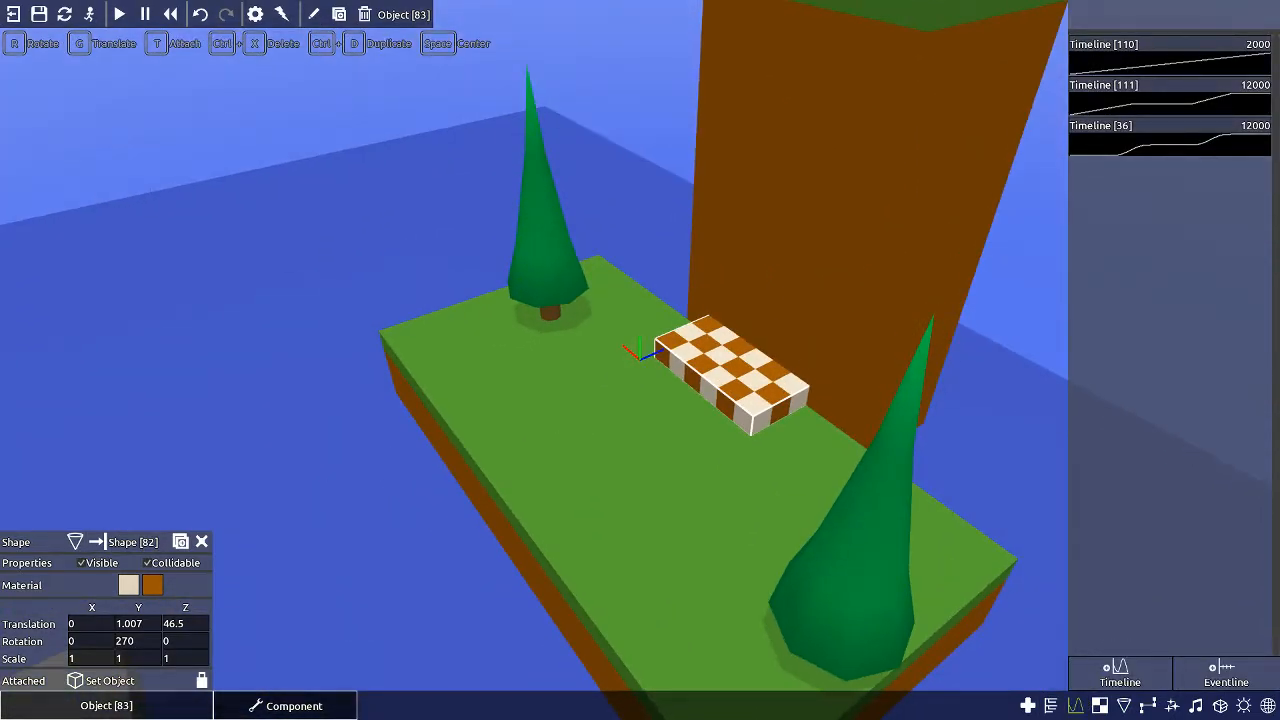
left_click(317, 706)
left_click(247, 619)
mouse_move(860, 372)
middle_mouse_down()
mouse_move(848, 335)
mouse_move(692, 327)
mouse_move(503, 449)
middle_mouse_up()
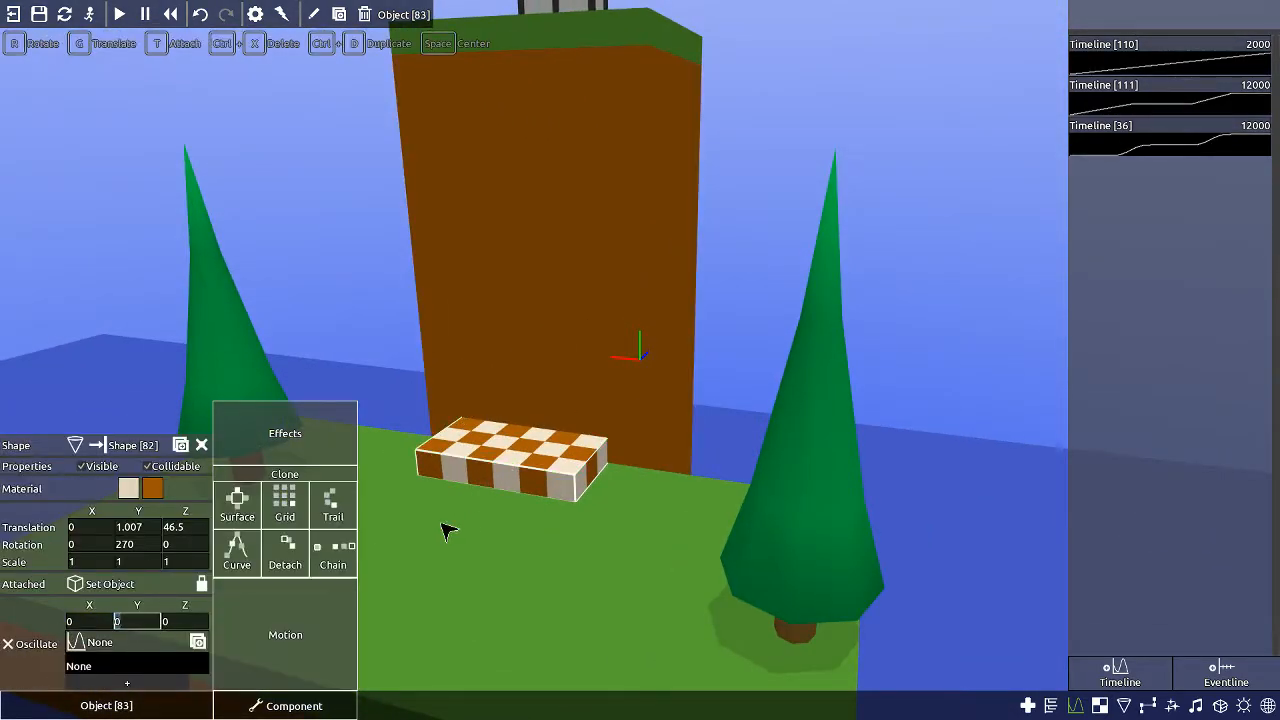
middle_click_drag(740, 440, 631, 497)
scroll(613, 357, "down", 2)
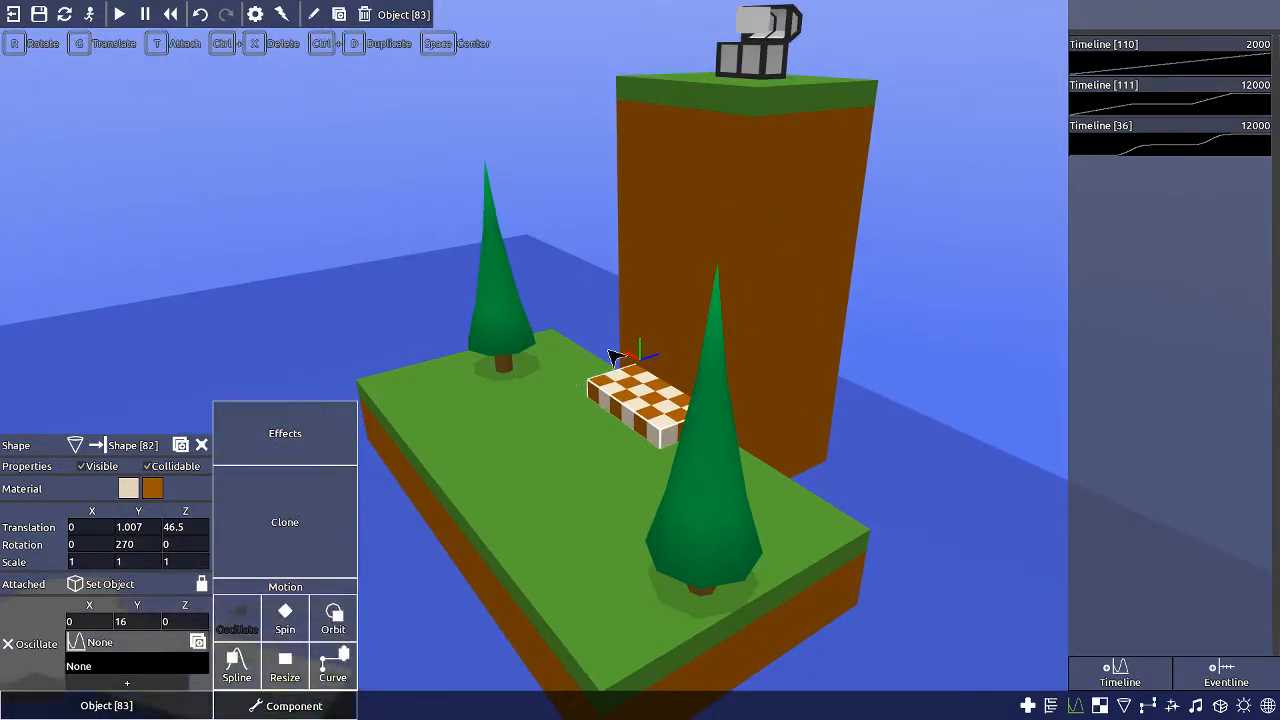
- Drive the block's oscillation with Timeline [36] and set its Y distance to 14
left_click(115, 645)
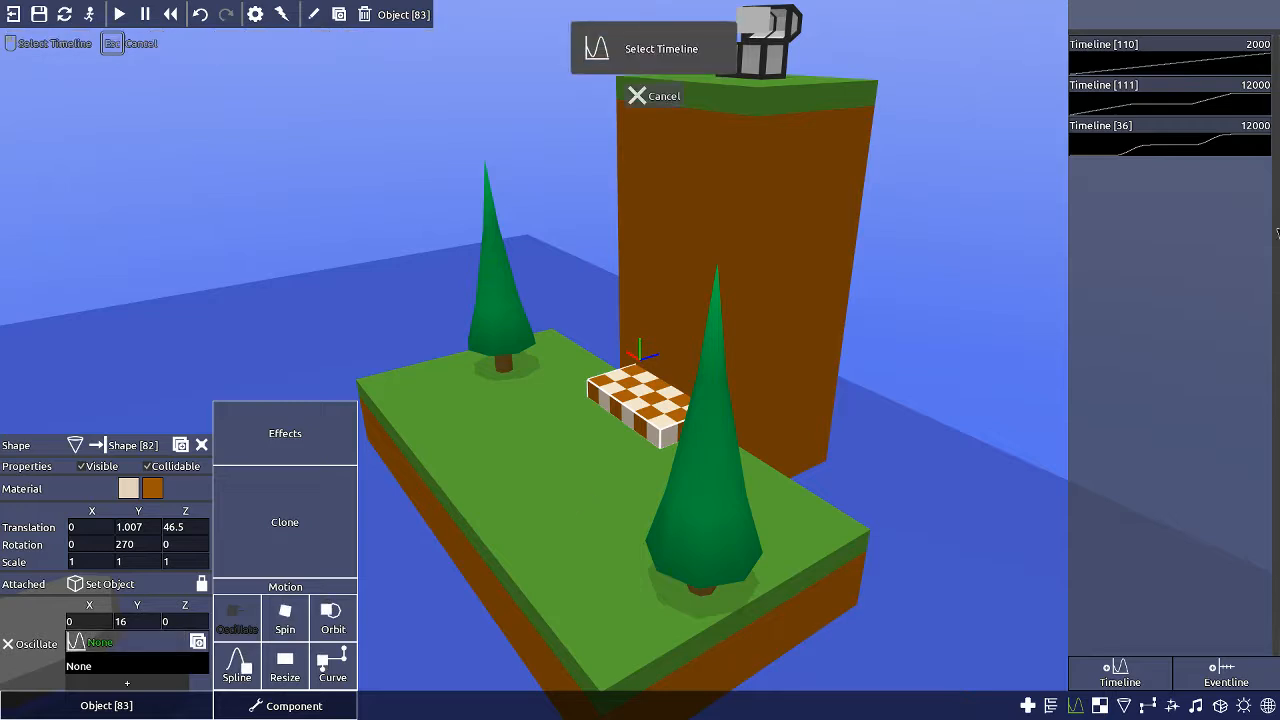
left_click(1160, 152)
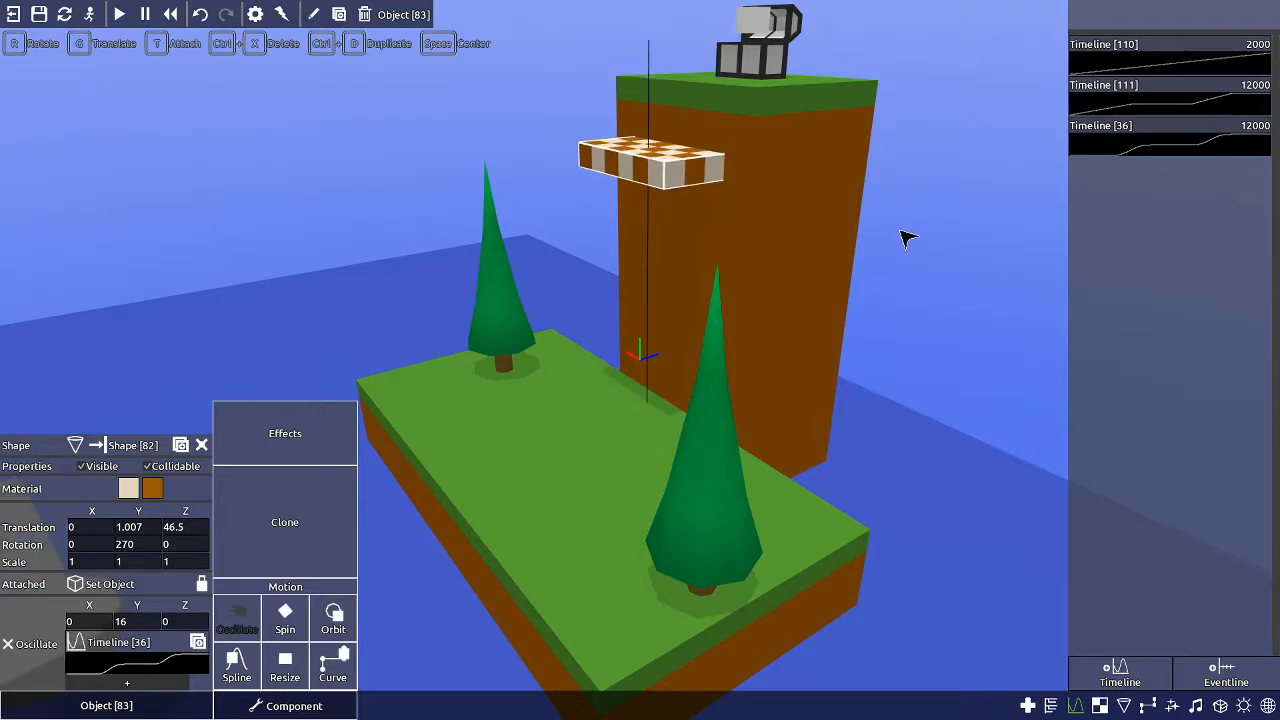
middle_click_drag(906, 238, 825, 238)
scroll(850, 259, "down", 1)
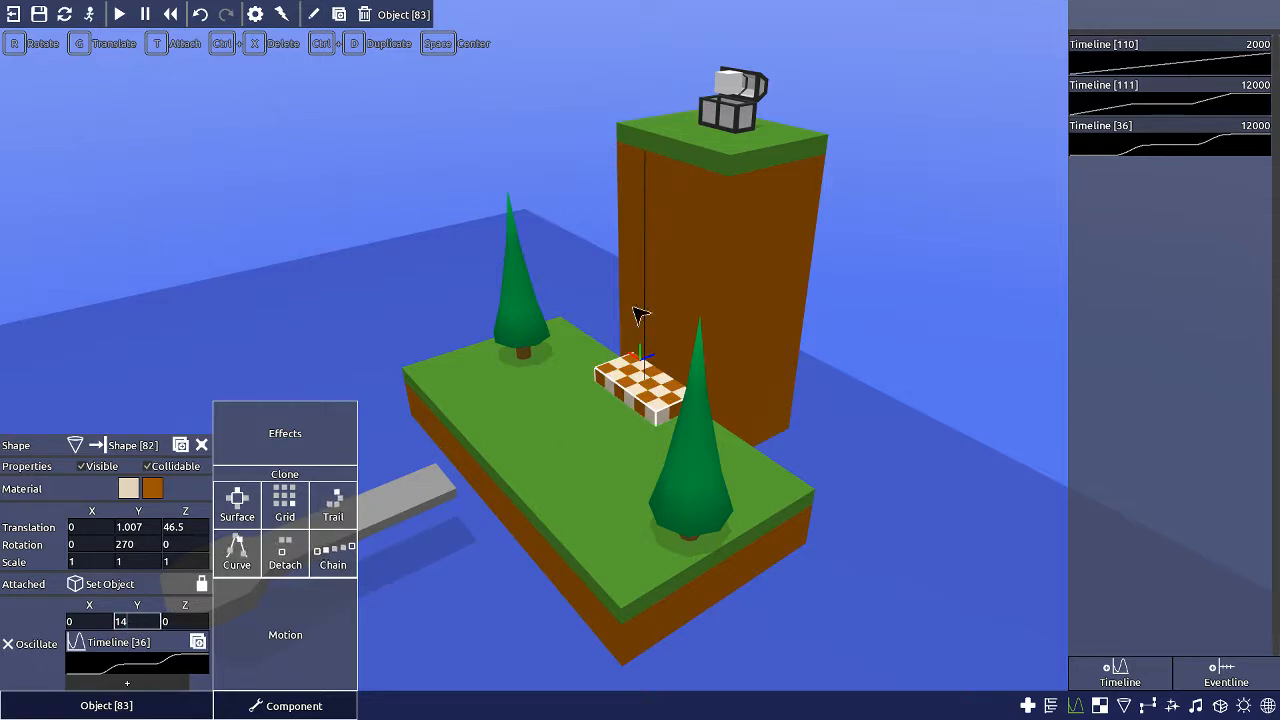
left_click(355, 187)
scroll(558, 267, "up", 1)
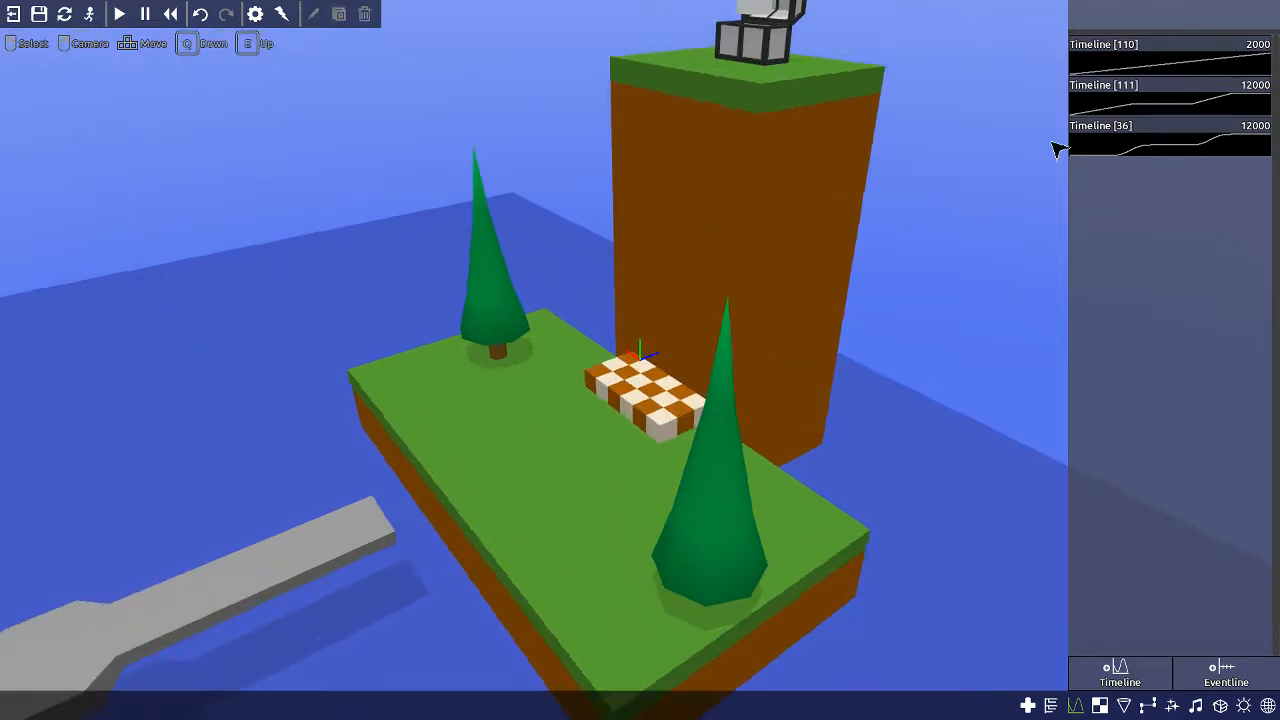
- Open Timeline [36] and examine how its curve drives both the checkered block and the spinning platform
left_click(1182, 152)
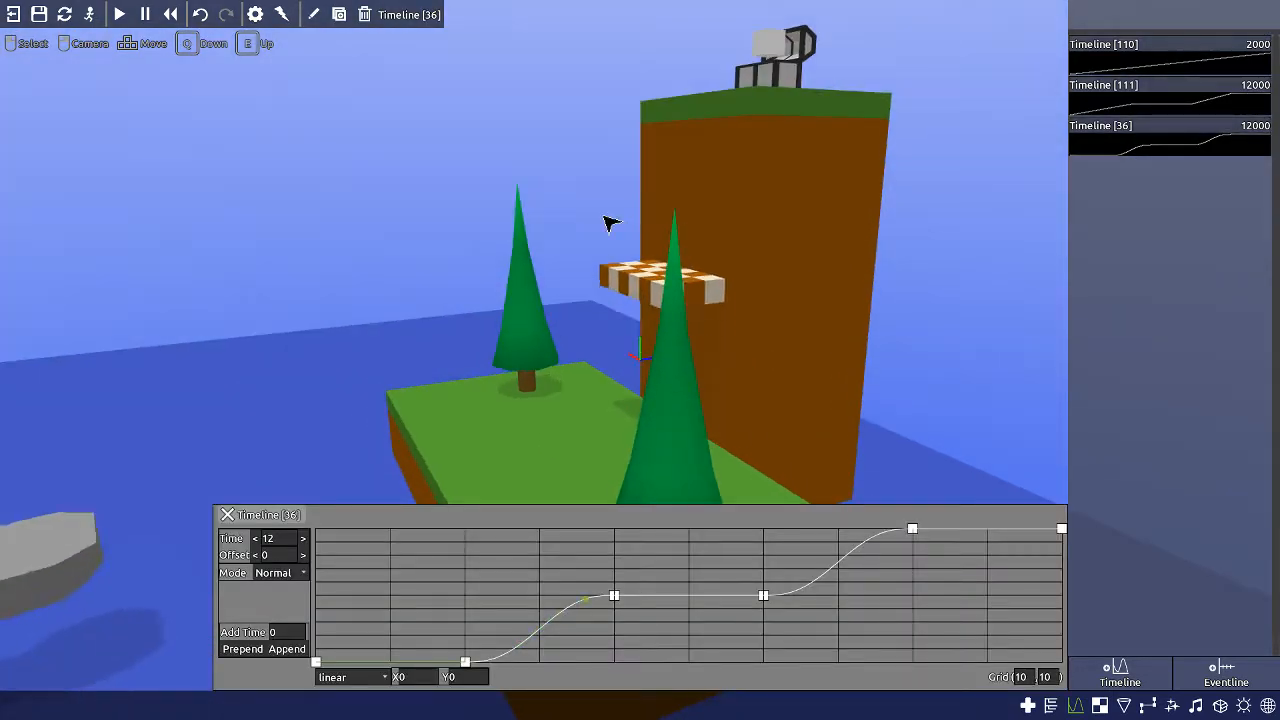
middle_click_drag(609, 220, 640, 240)
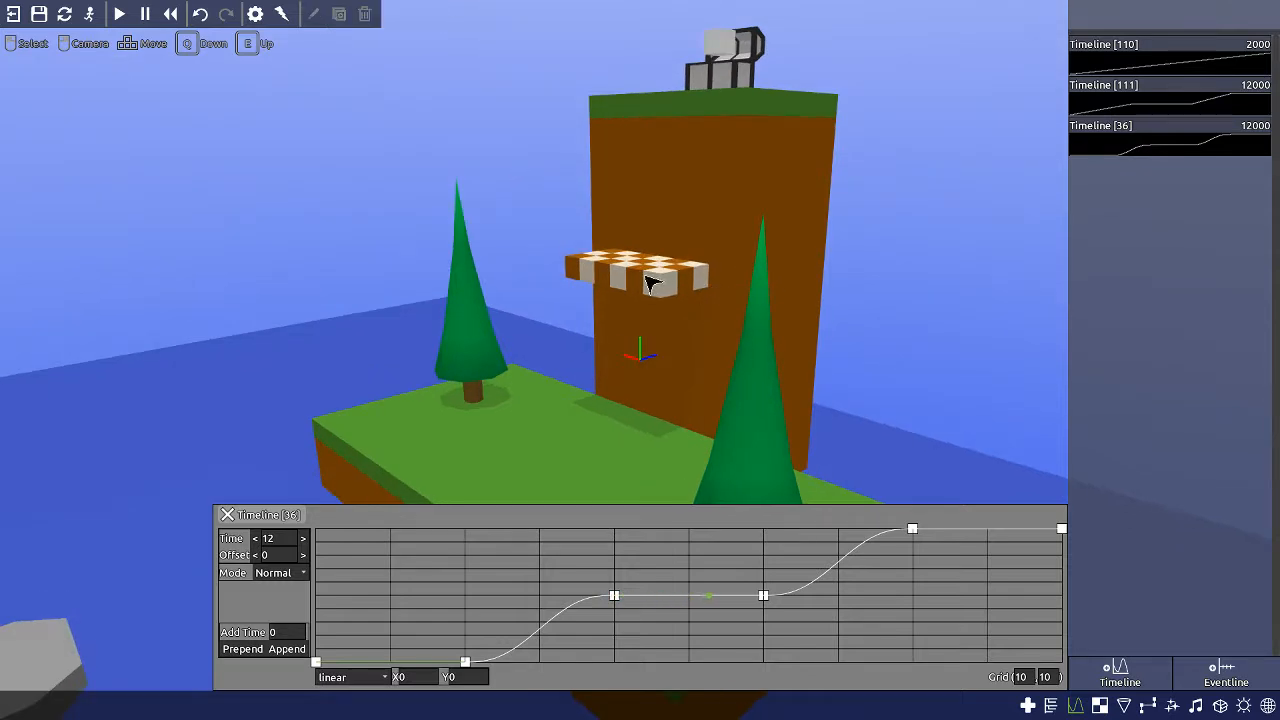
middle_click_drag(652, 285, 314, 423)
left_click(363, 440)
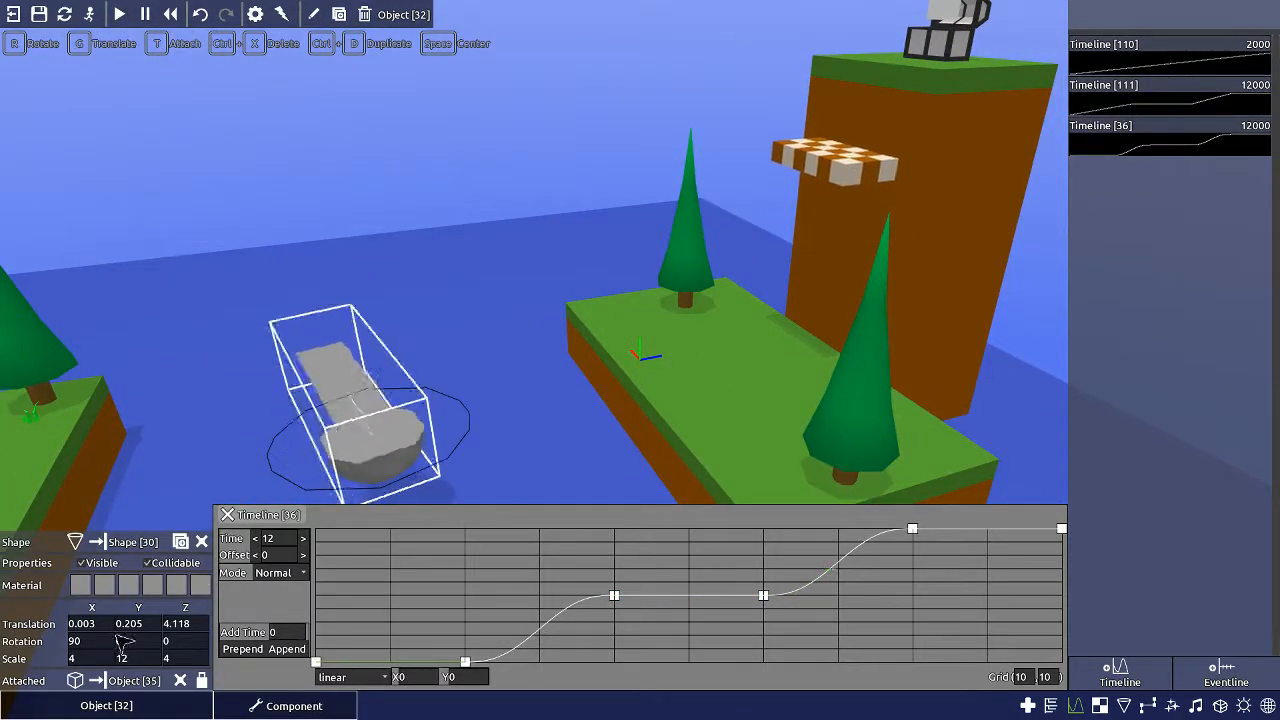
middle_click_drag(608, 294, 690, 203)
left_click(829, 71)
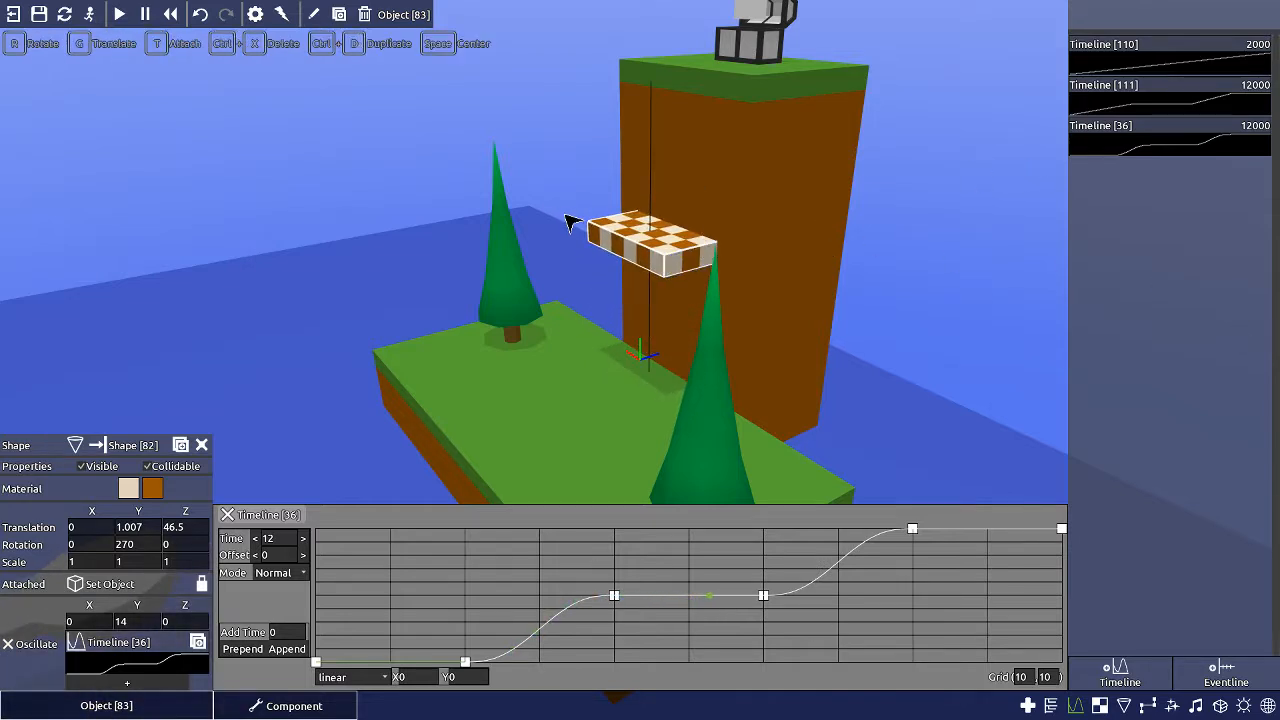
middle_click_drag(565, 214, 700, 240)
left_click(1210, 148)
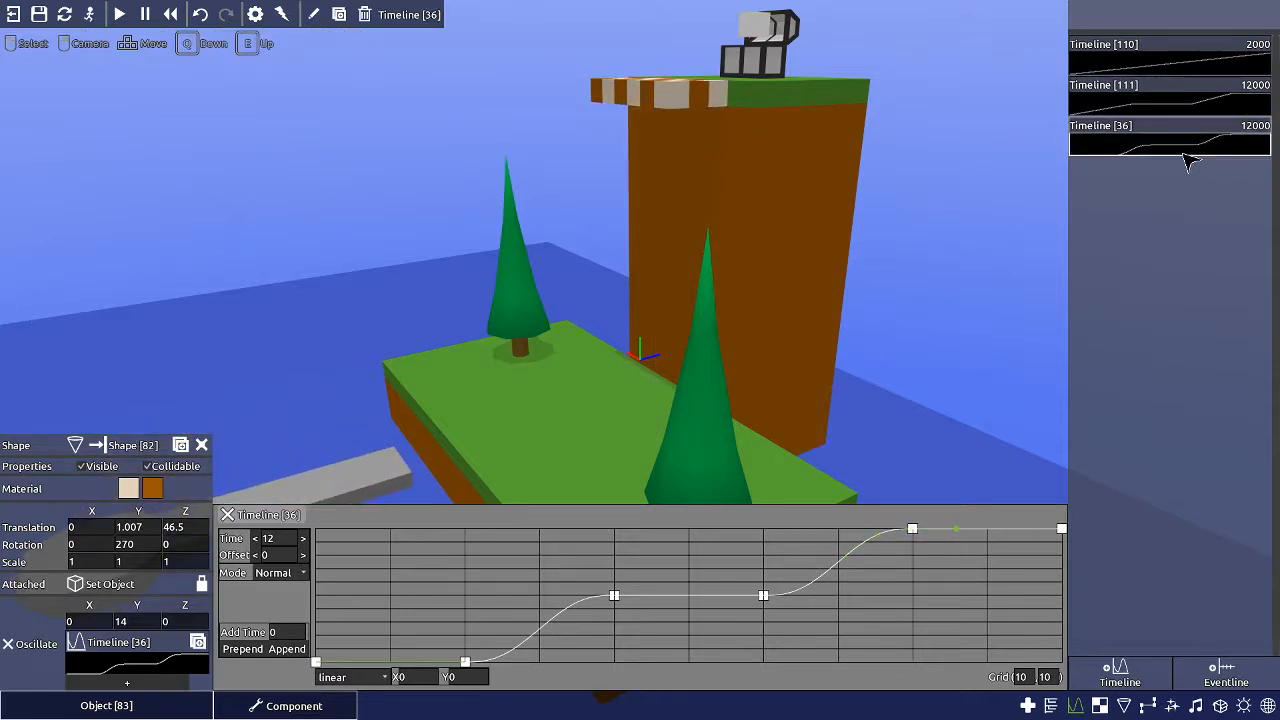
- Duplicate the timeline as a separate one for the block's oscillation and set its mode to Inverse
left_click(198, 642)
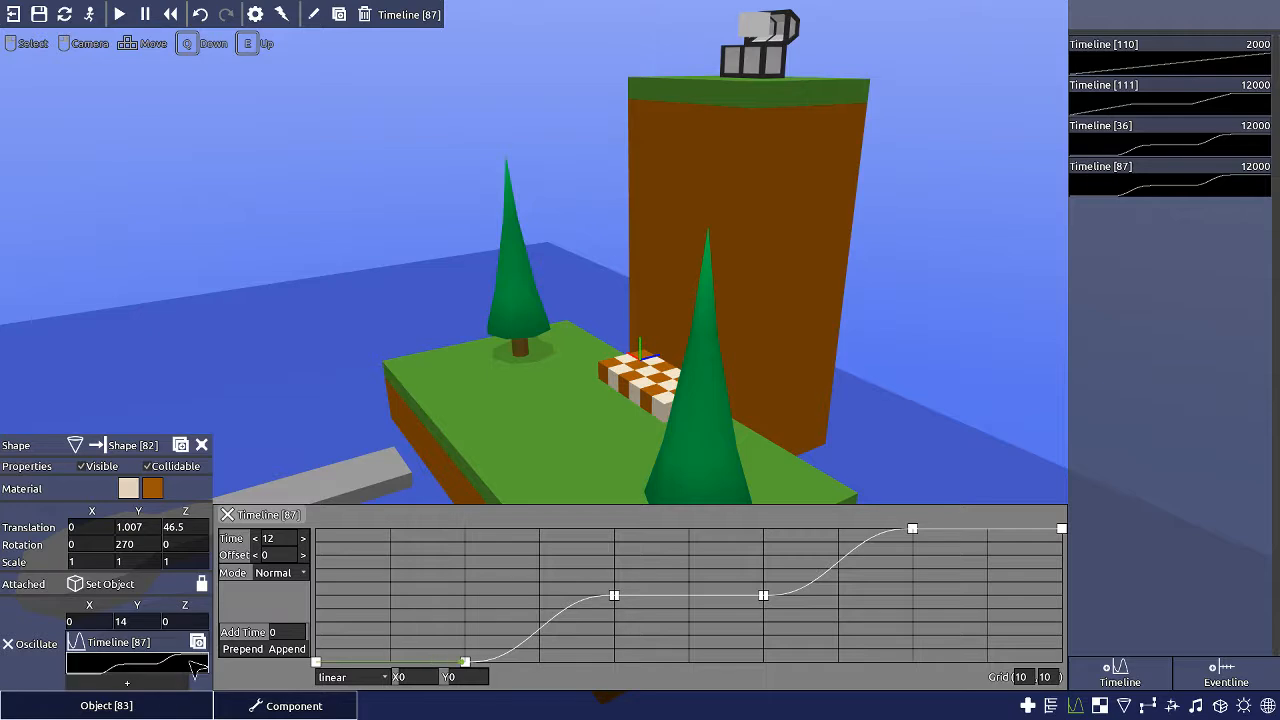
left_click(655, 262)
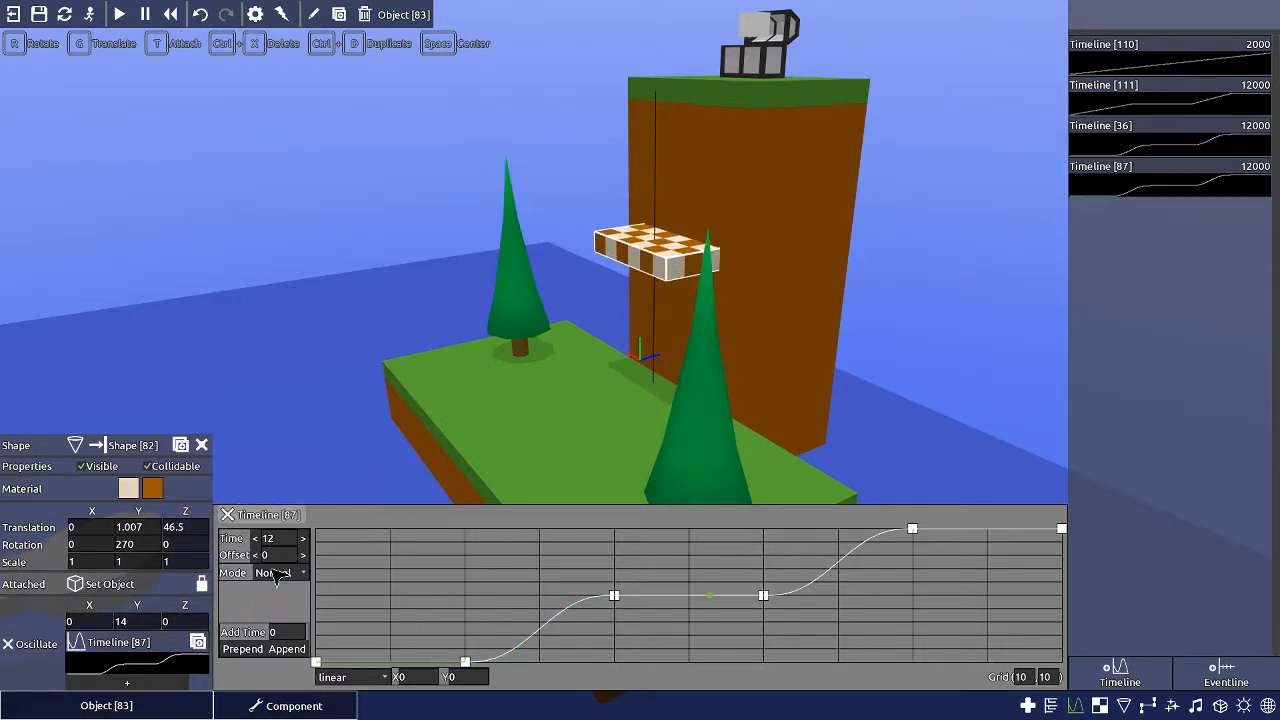
left_click(290, 604)
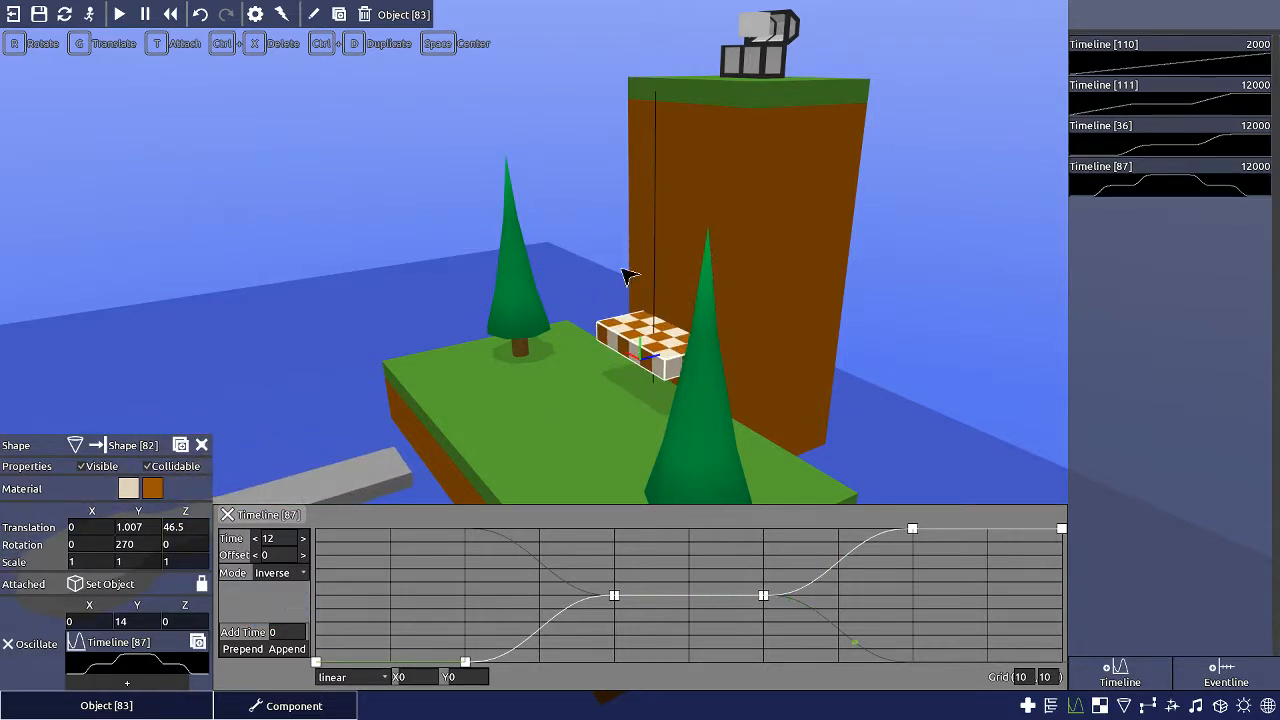
middle_click_drag(680, 328, 777, 309)
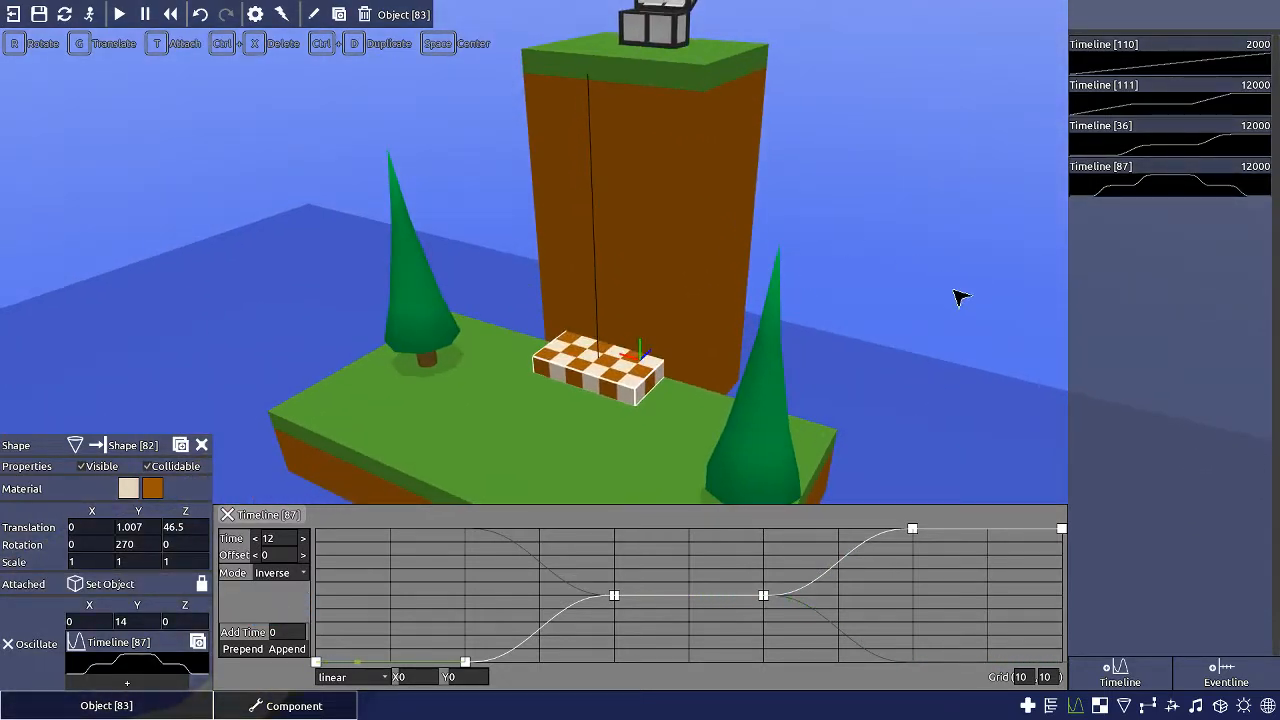
middle_click_drag(960, 298, 898, 304)
- Set the mode of the block's duplicated timeline to Mirror
left_click(285, 574)
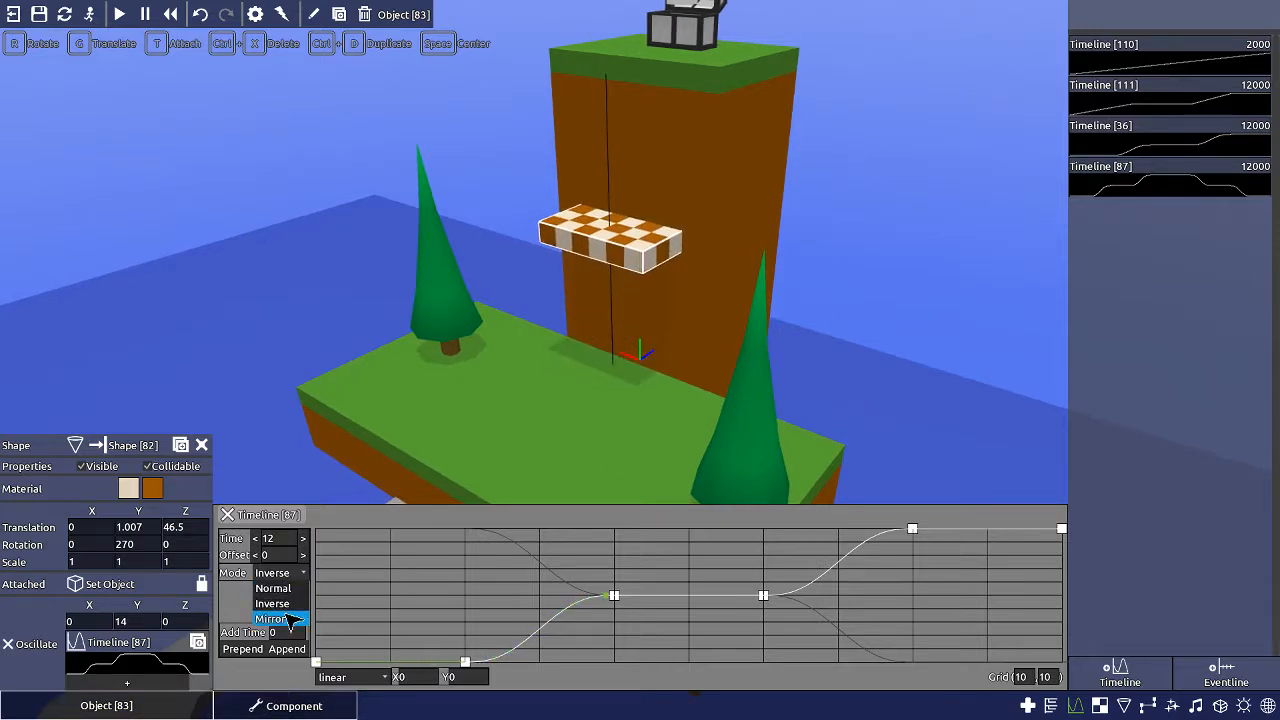
middle_click_drag(586, 320, 771, 163)
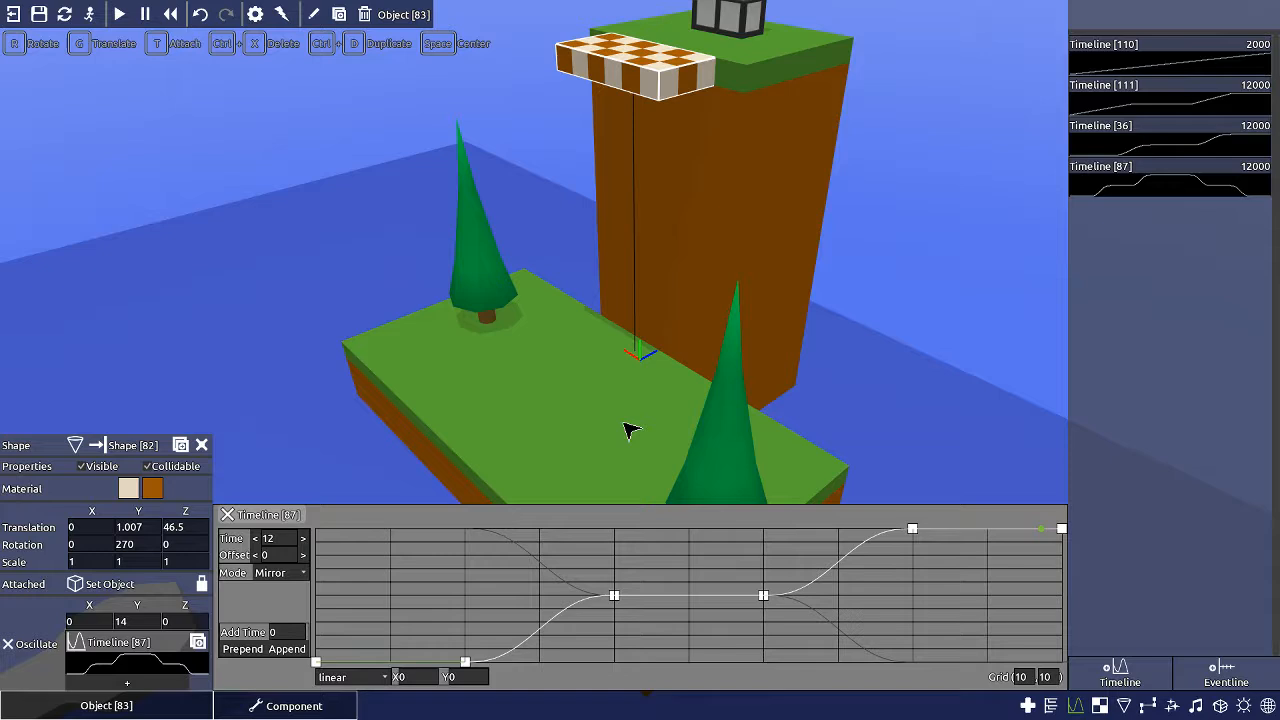
middle_click_drag(627, 430, 652, 374)
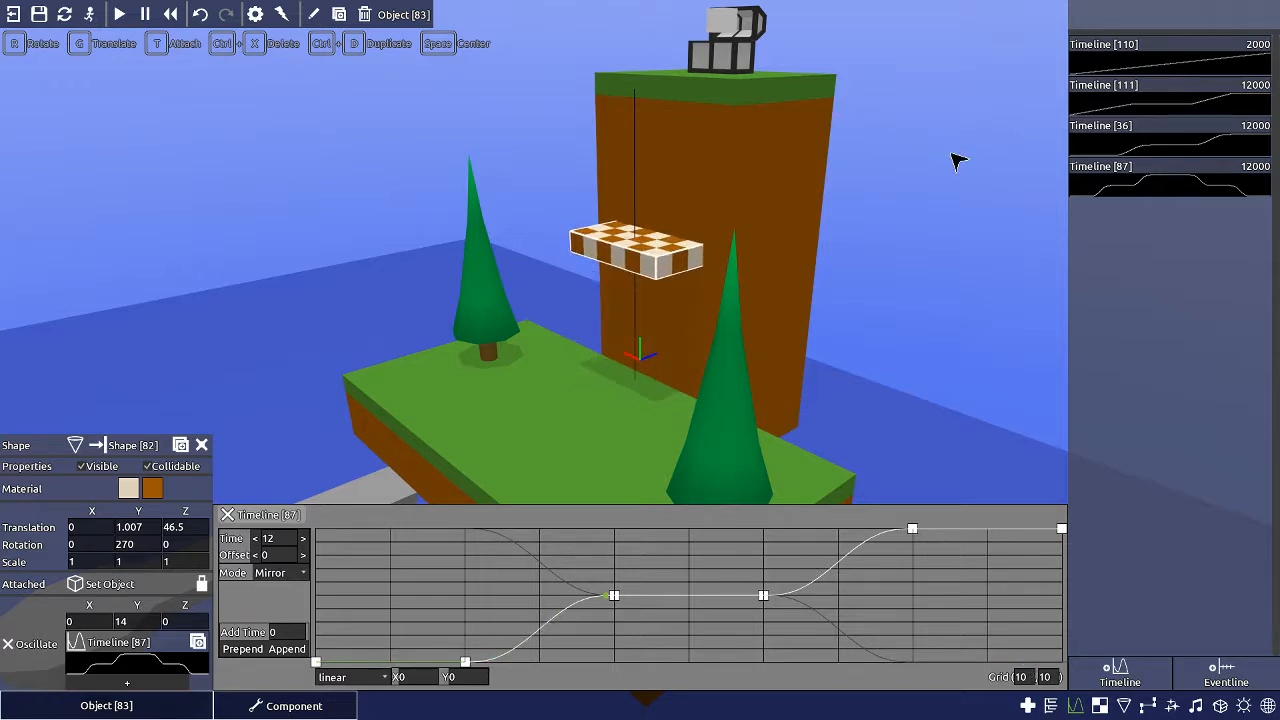
- Examine the checkered block's up-and-down movement beside the pillar with the mirrored timeline
middle_click_drag(952, 153, 934, 225)
left_click(977, 262)
key("e")
key("q")
middle_click_drag(680, 244, 577, 195)
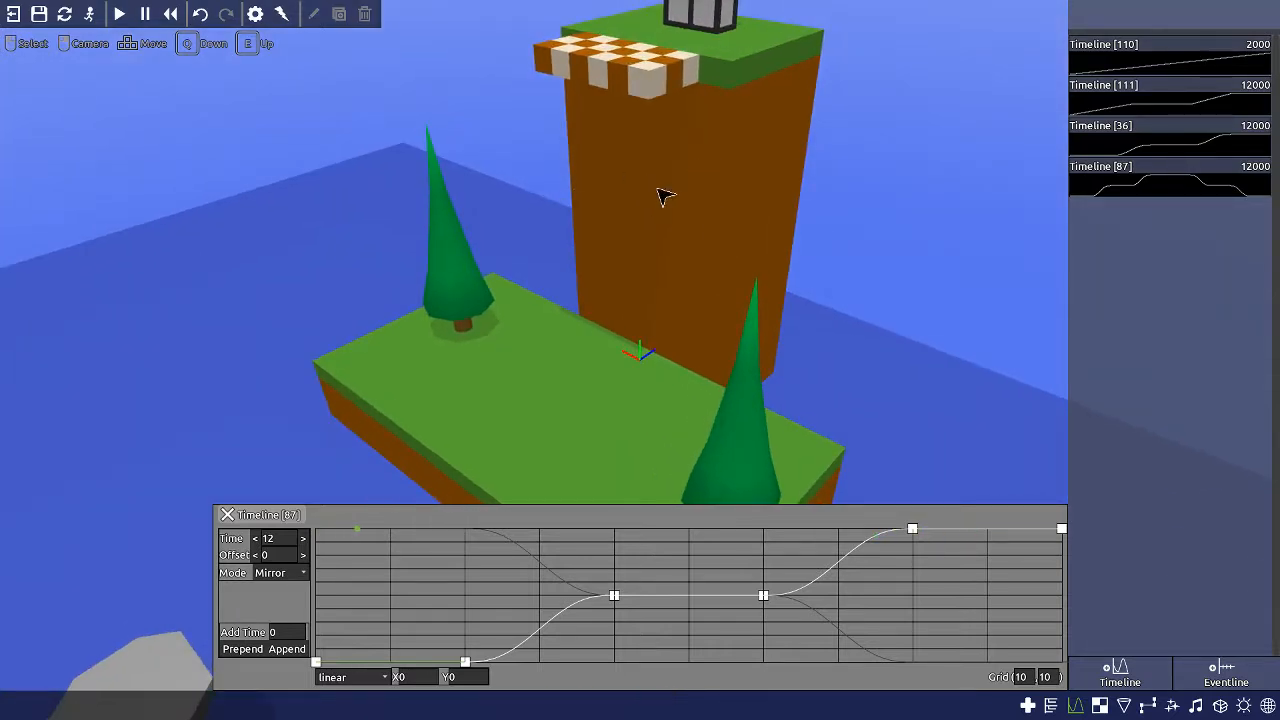
middle_click_drag(662, 194, 629, 251)
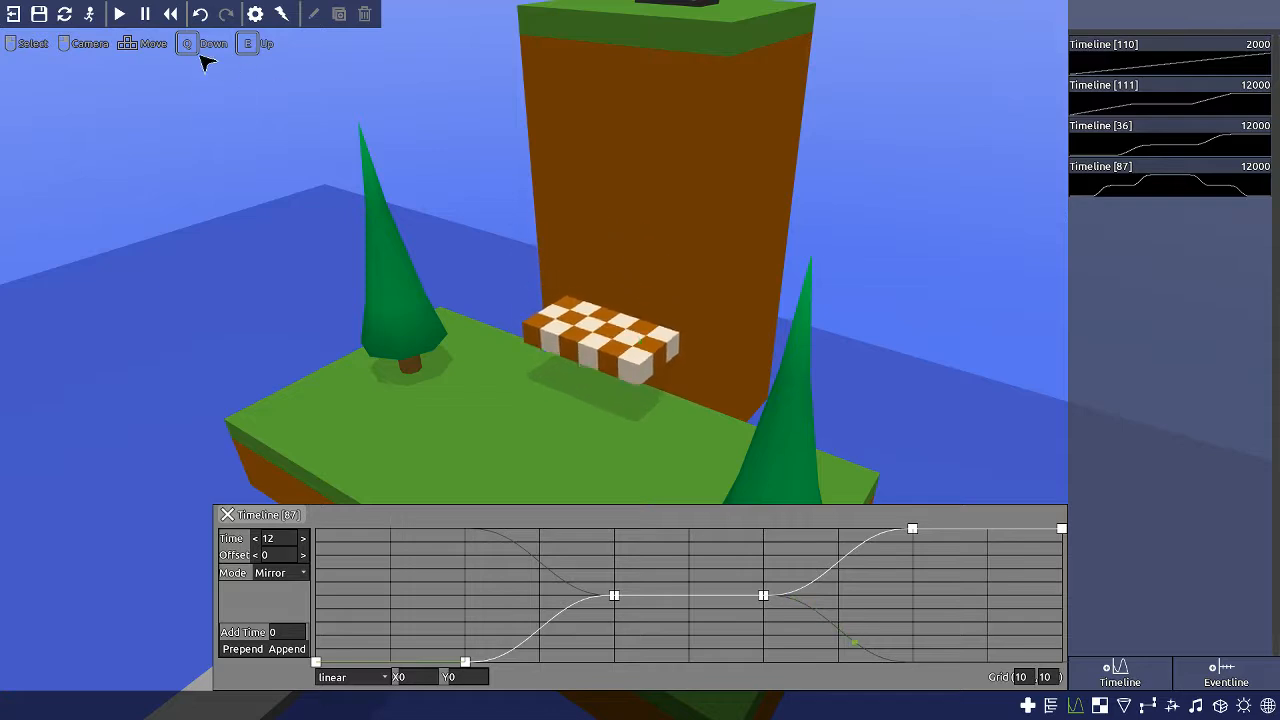
middle_click_drag(612, 291, 650, 220)
key("s")
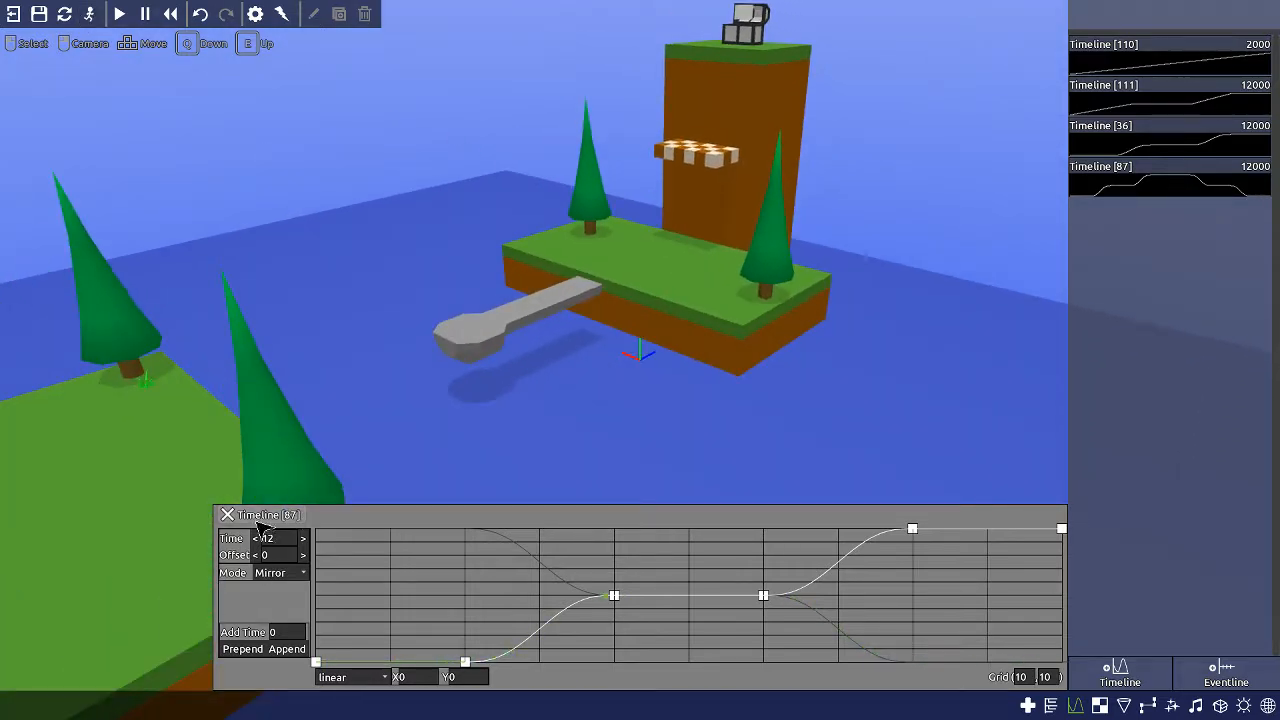
- Close the timeline editor and playtest from the starting island, crossing the spinning platform to the far grass platform
left_click(260, 519)
key("a")
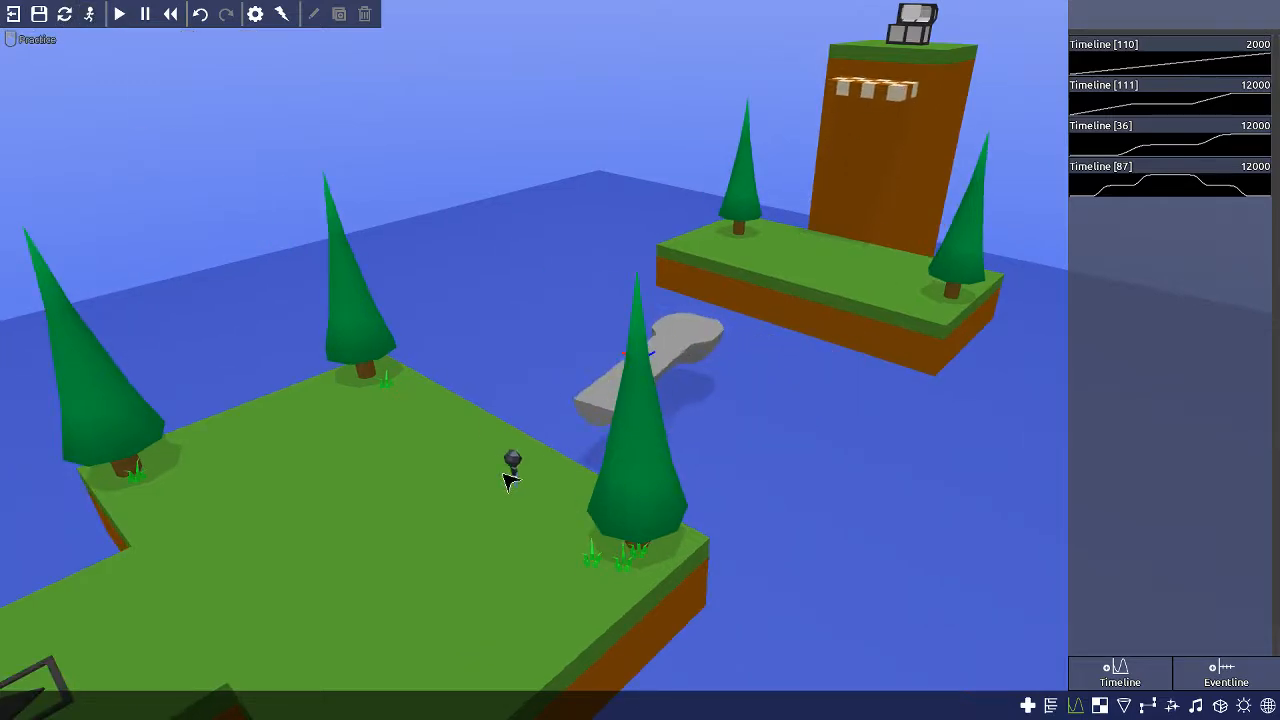
left_click(481, 434)
key("w")
key("space")
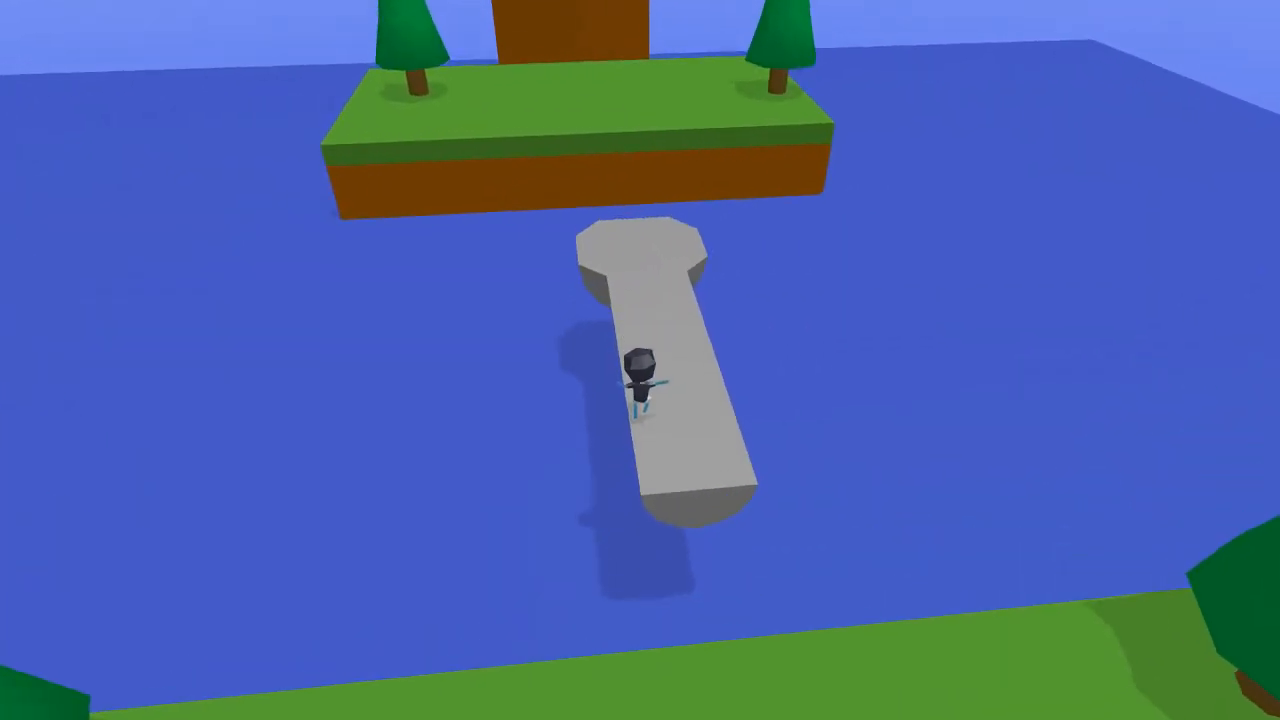
key("s")
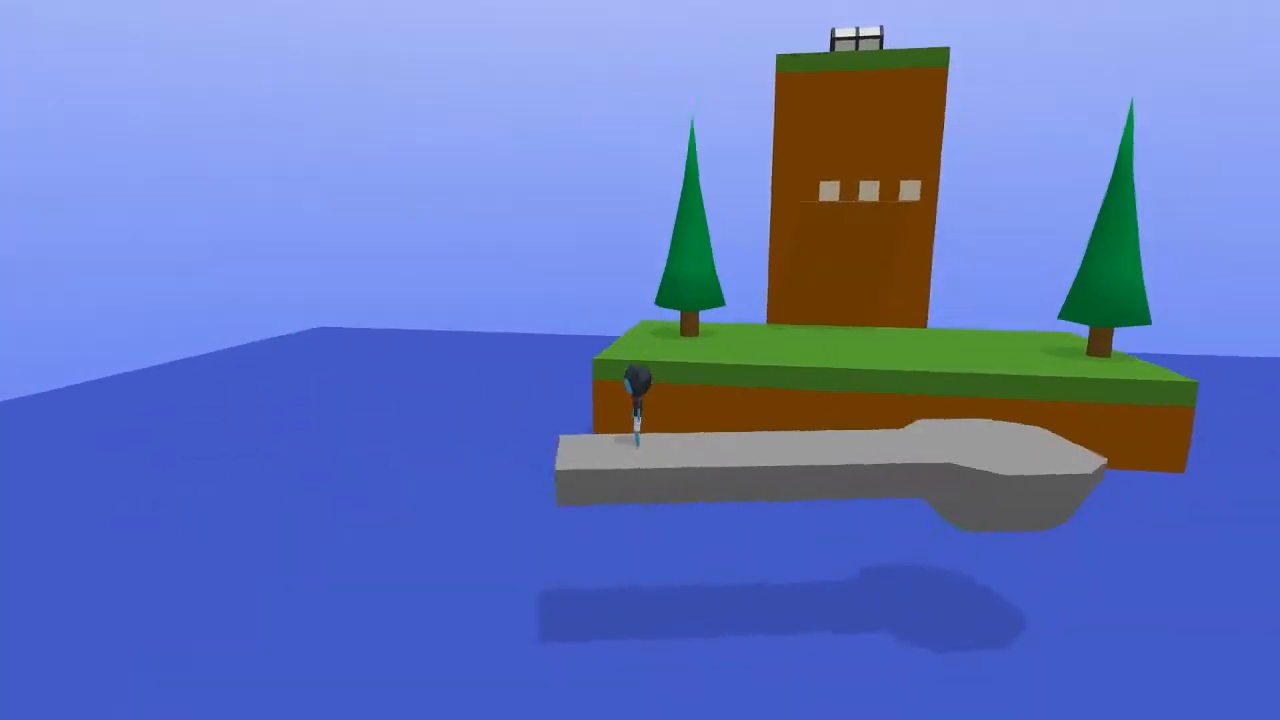
key("w")
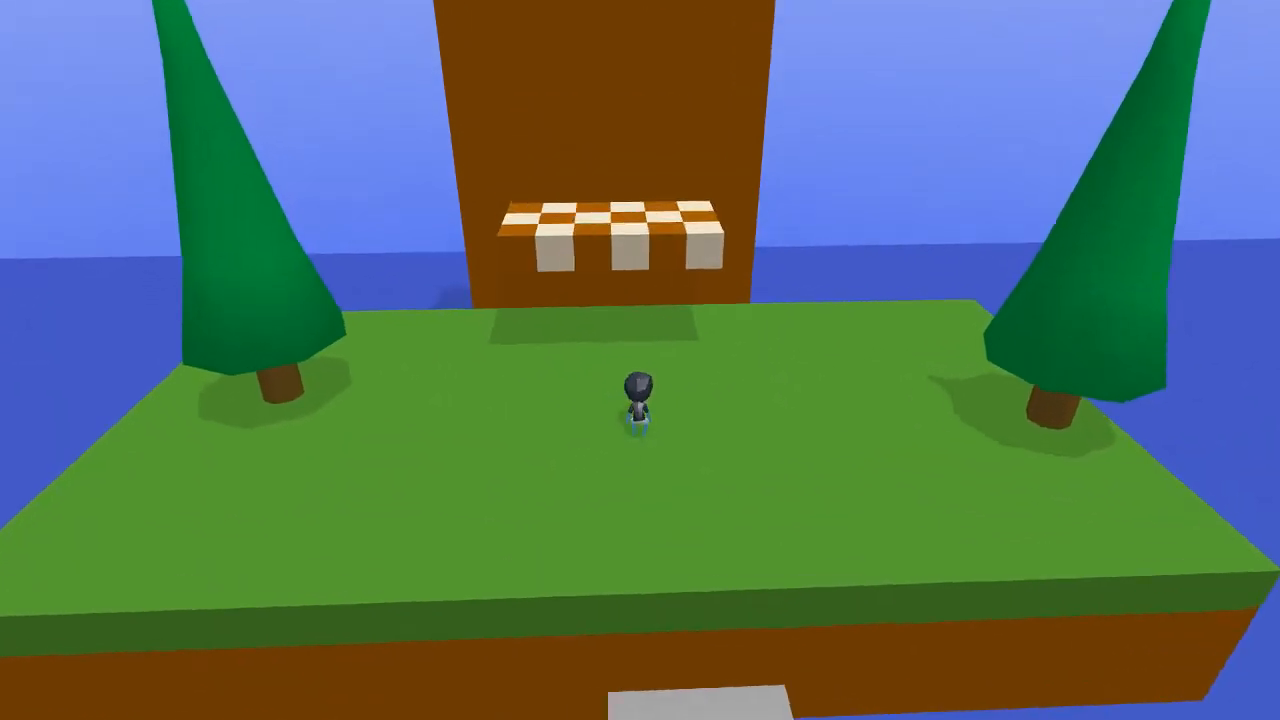
- Ride the checkered elevator up the pillar in the playtest, collect the treasure from the chest and leave the playtest
key("space")
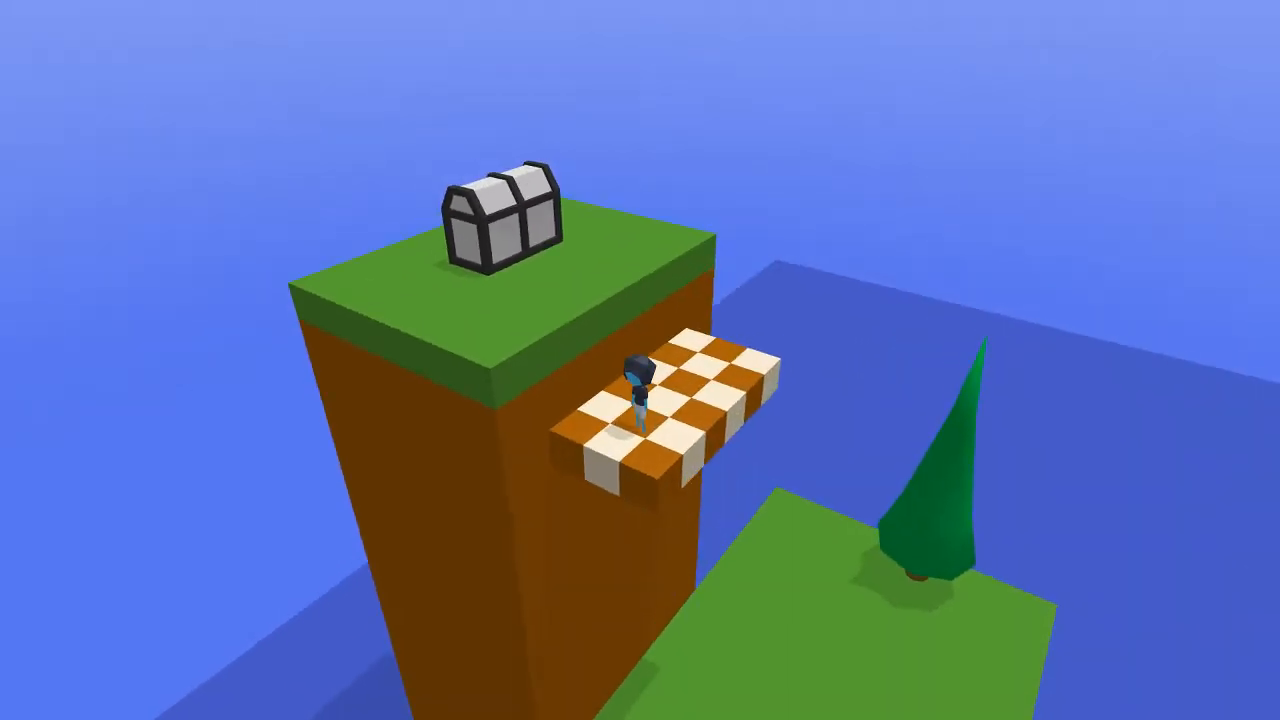
key("w")
key("space")
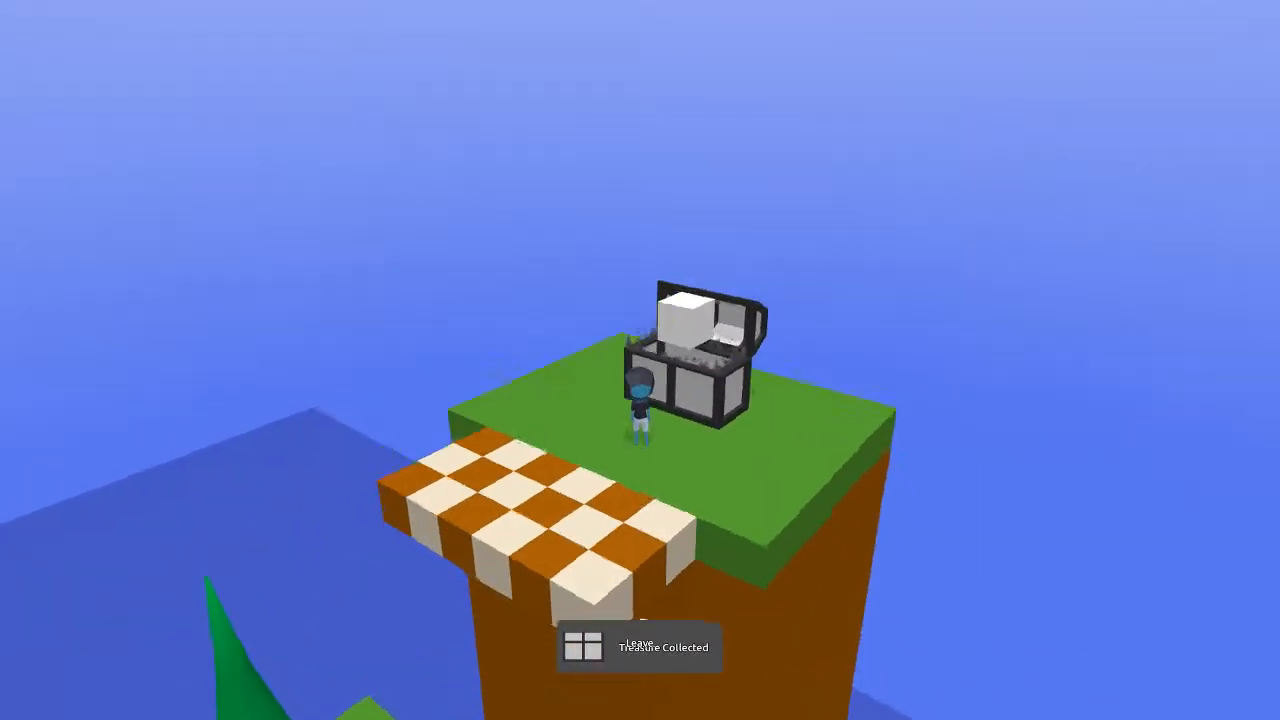
key("Escape")
- Assign a tree on the far grass platform as the treasure chest's trophy and reset the level to preview it
key("w")
right_click_drag(557, 477, 763, 269)
left_click(638, 238)
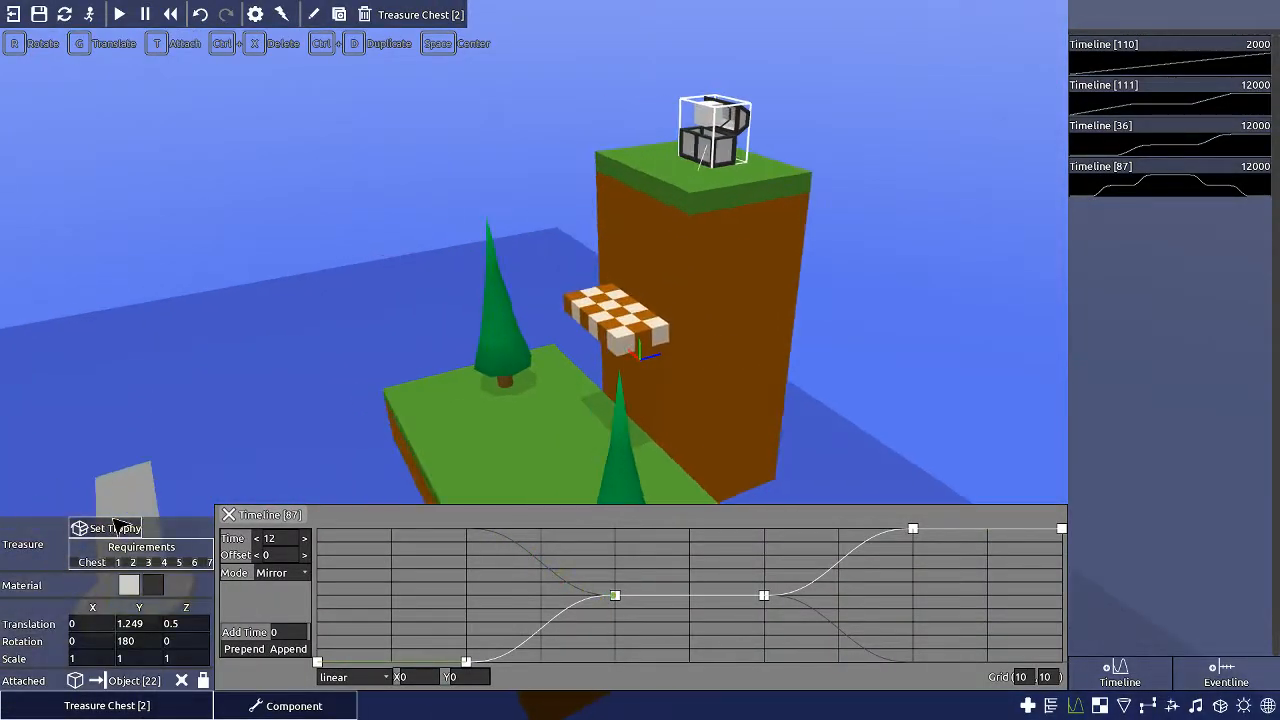
left_click(115, 527)
key("s")
right_click_drag(627, 385, 553, 398)
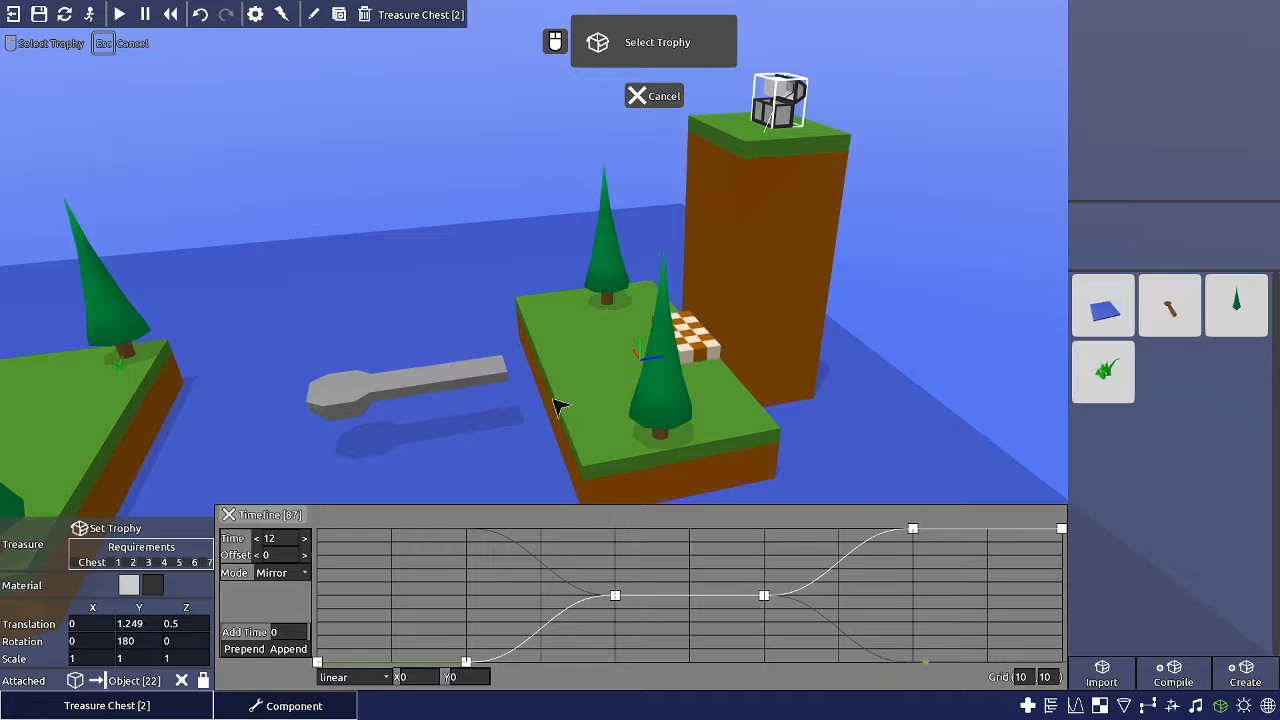
left_click(676, 393)
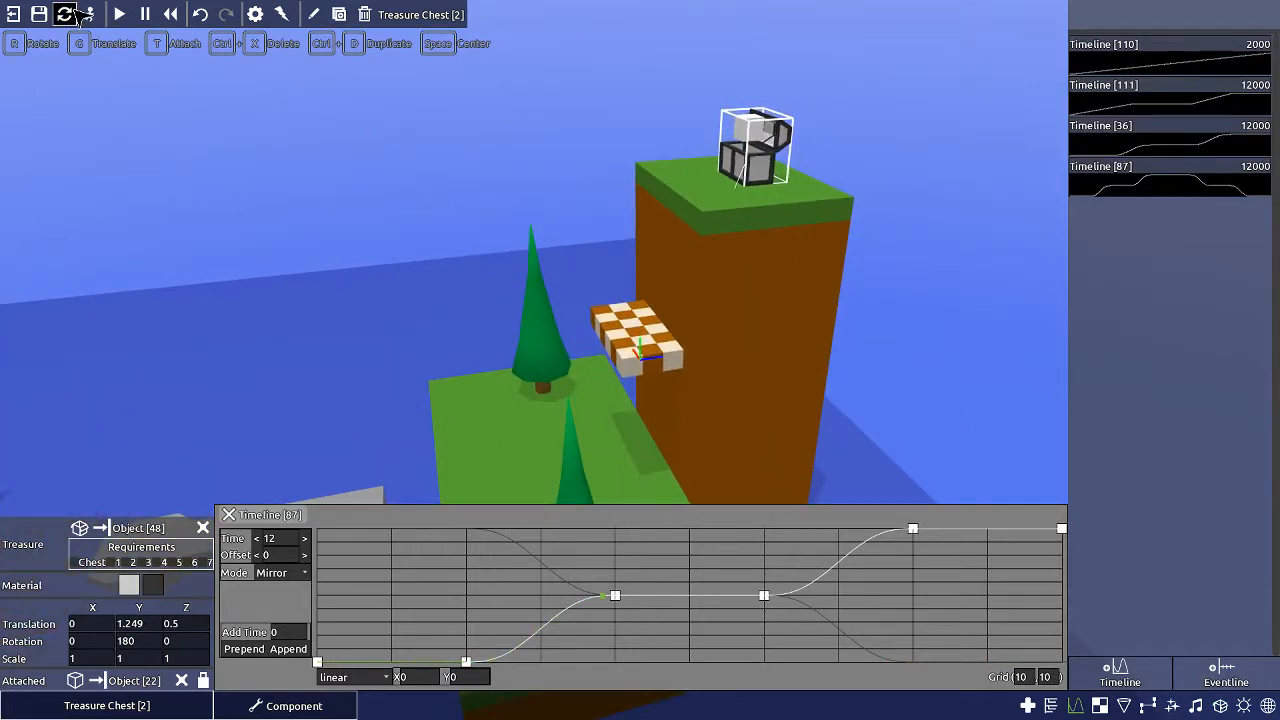
left_click(70, 13)
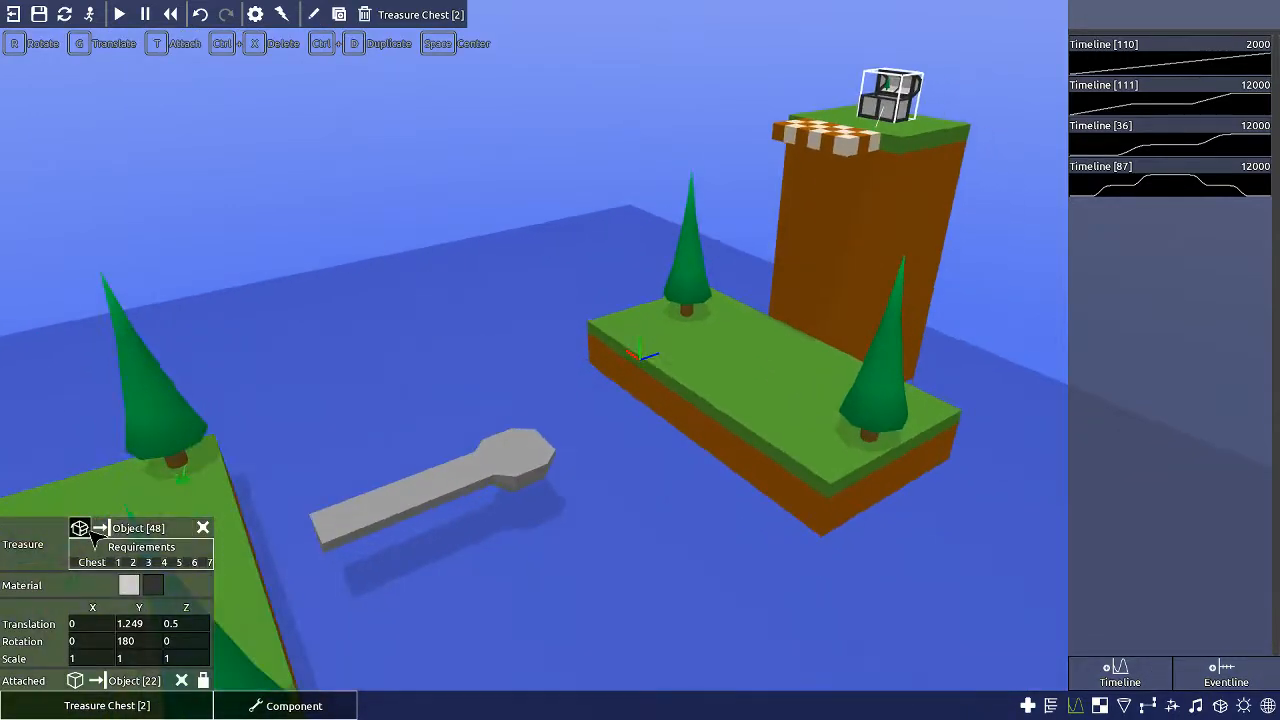
- Change the chest's trophy to the grey spinning platform and reset the level to preview it
left_click(80, 528)
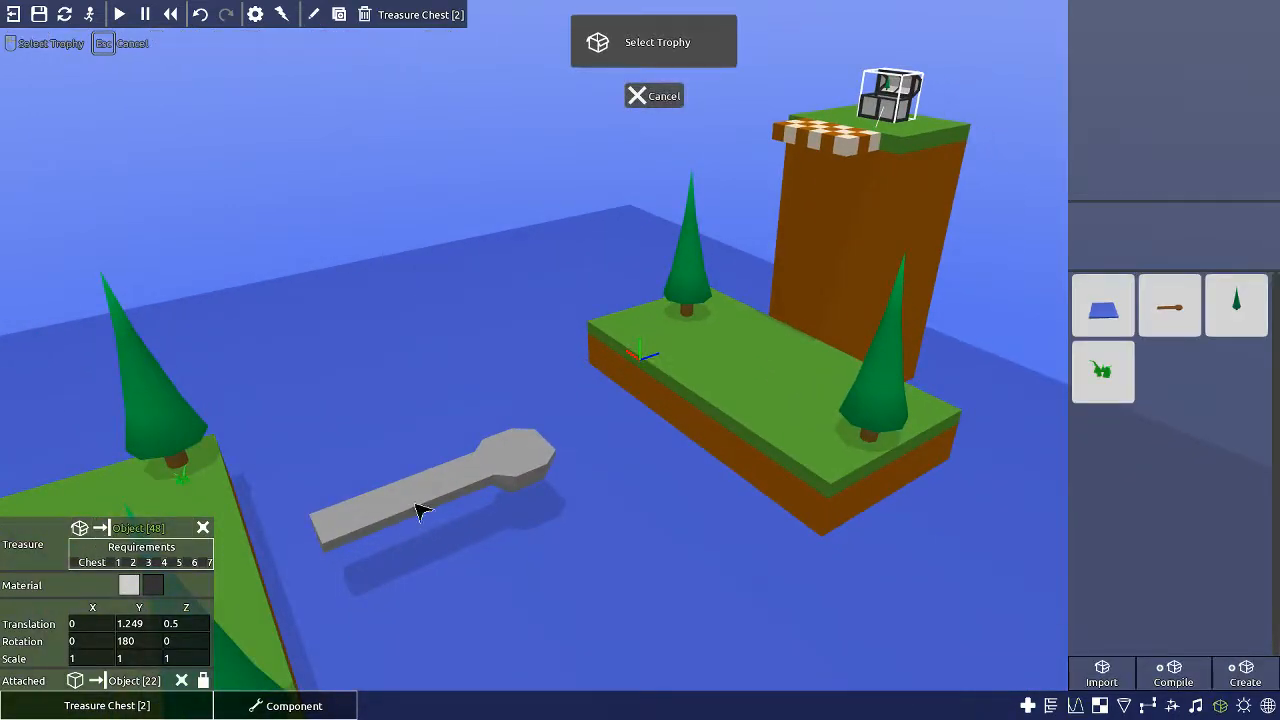
left_click(510, 458)
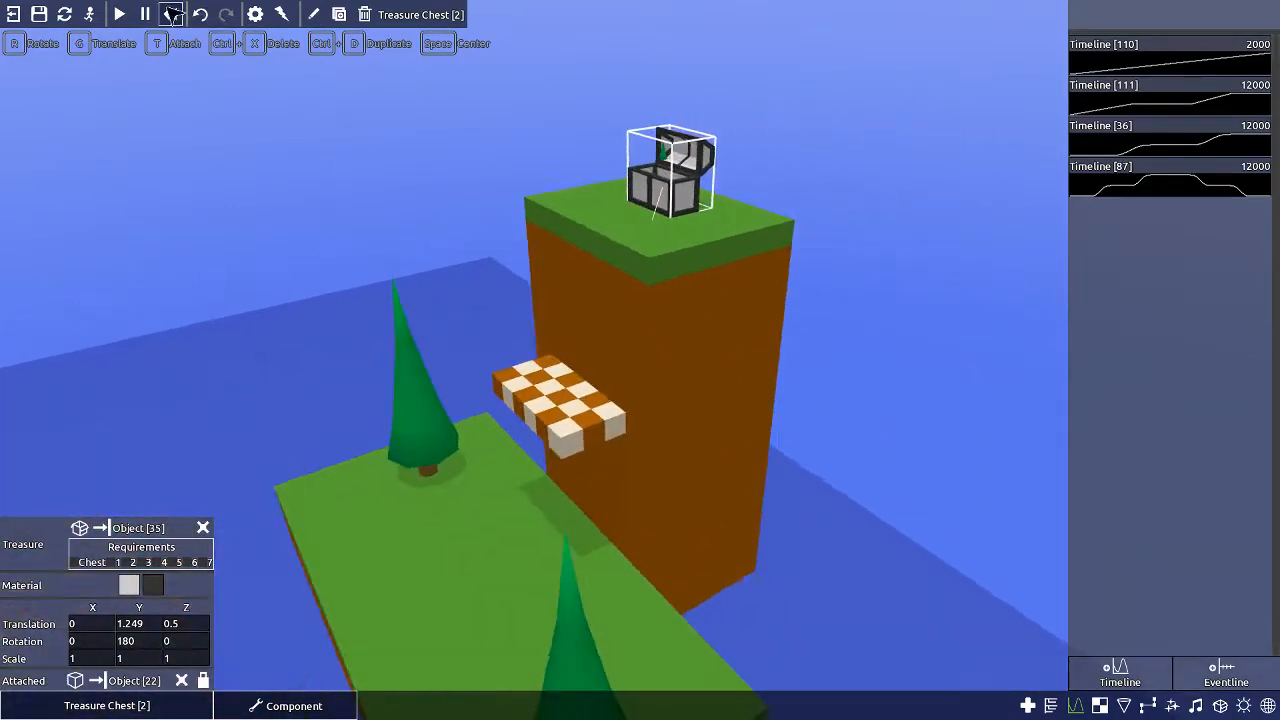
left_click(65, 14)
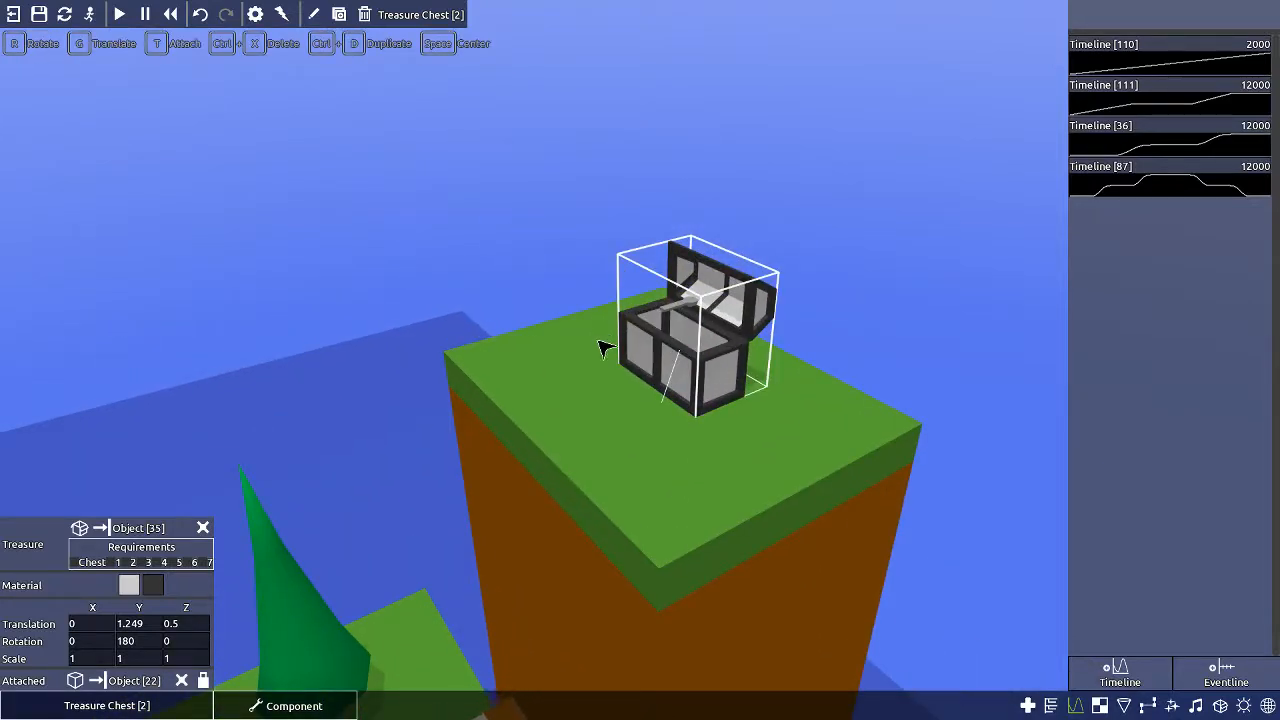
- Set the chest's trophy to the tree prefab and reset the level to preview it
left_click(79, 528)
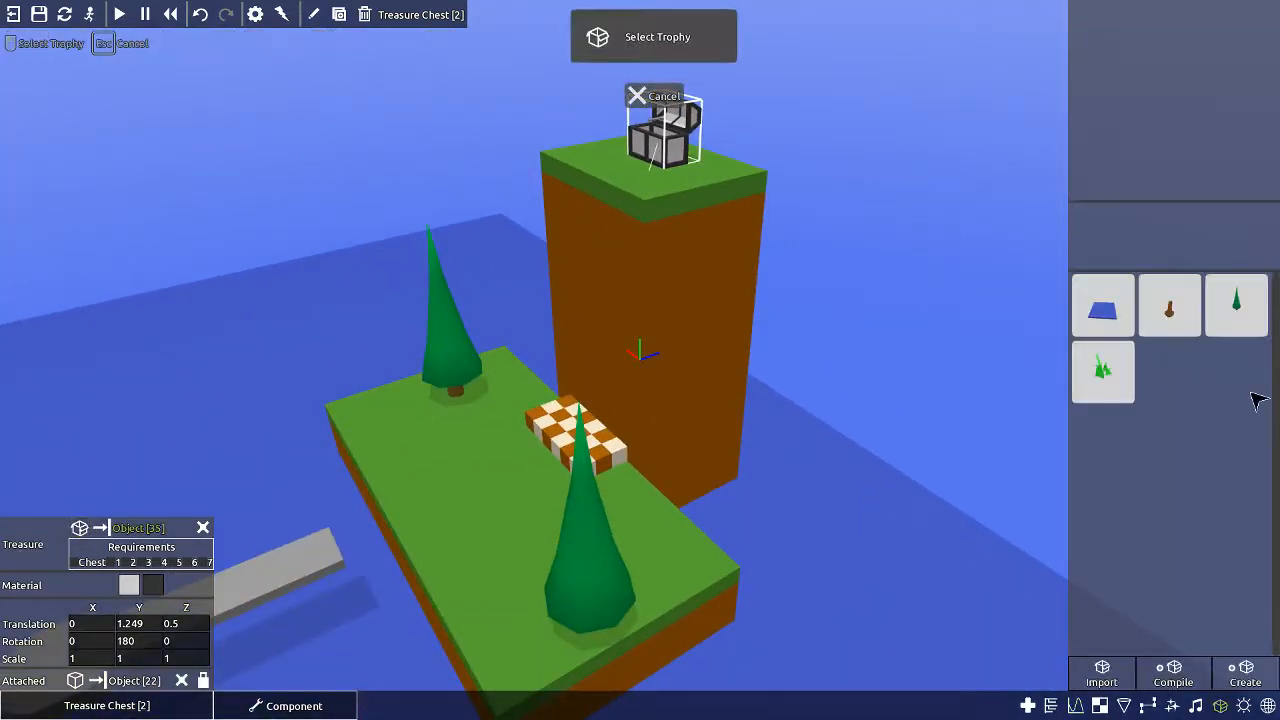
left_click(1240, 325)
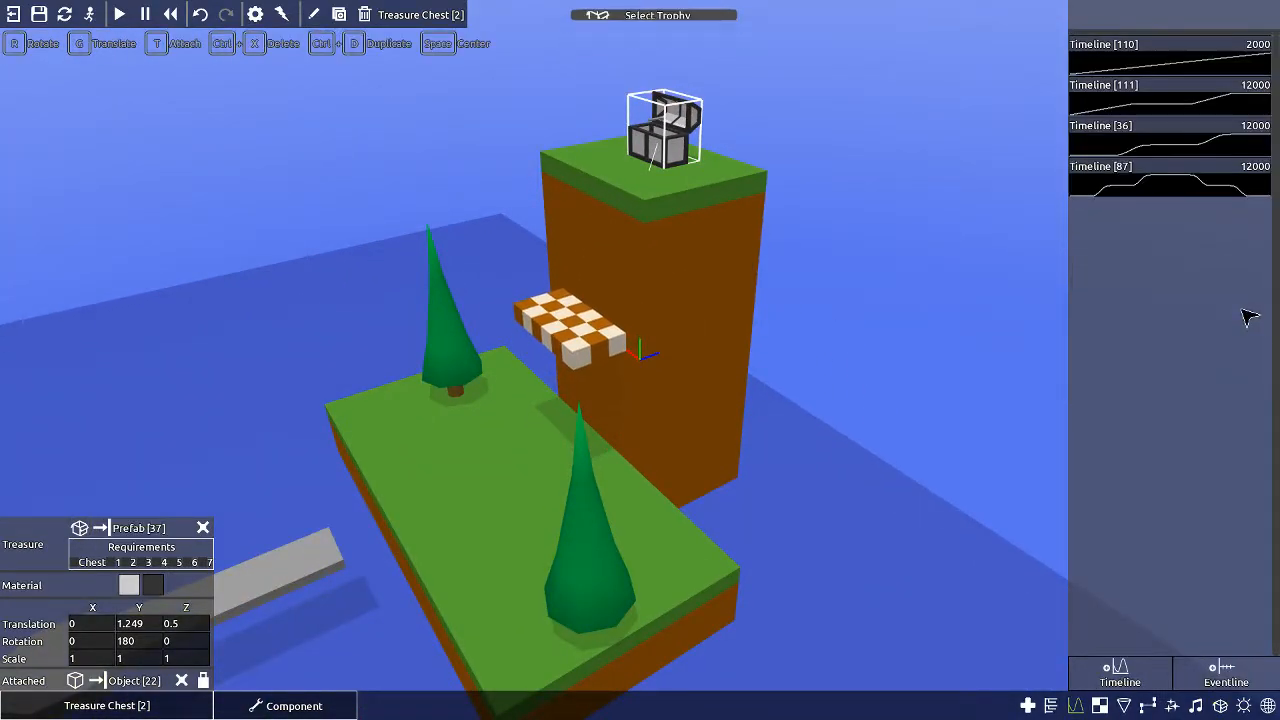
left_click(67, 16)
left_click(374, 510)
key("g")
key("Escape")
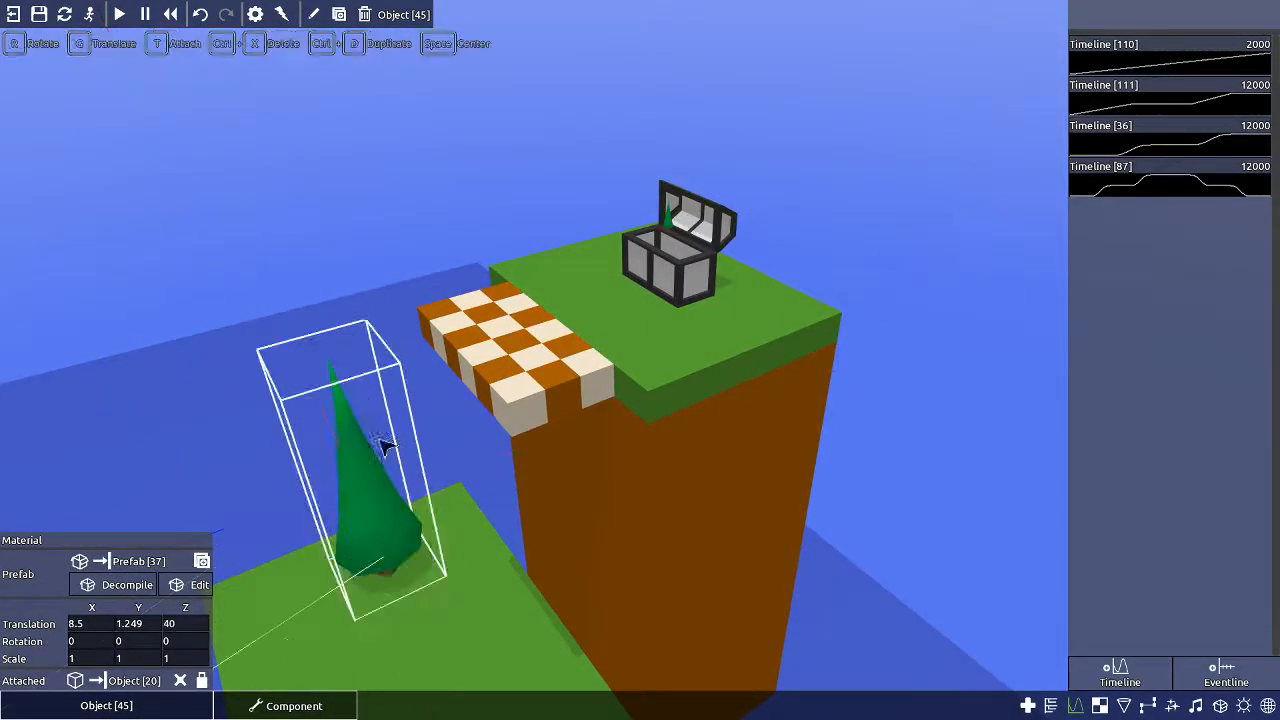
- Deselect the tree and examine the trophy in the open chest and the overall level layout
middle_click_drag(322, 575, 770, 440)
scroll(756, 363, "down", 2)
scroll(770, 440, "up", 3)
left_click(770, 440)
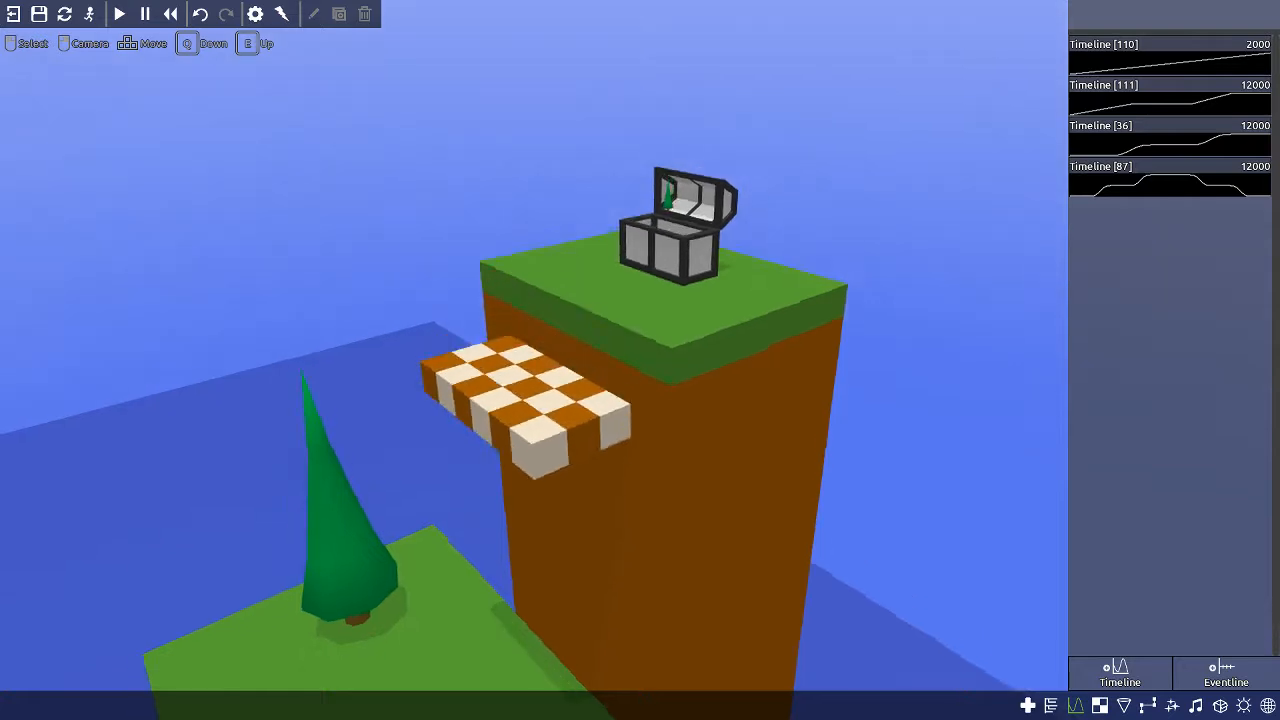
middle_click_drag(194, 32, 738, 322)
key("s")
key("a")
scroll(706, 346, "down", 1)
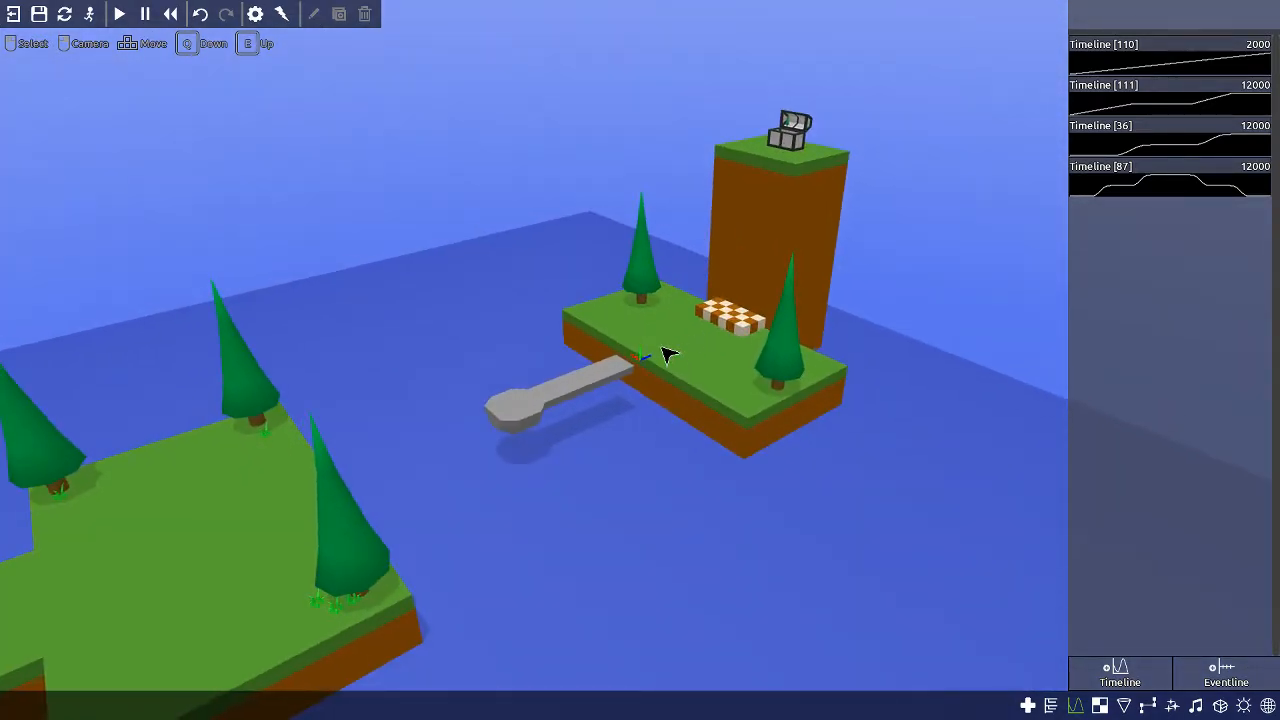